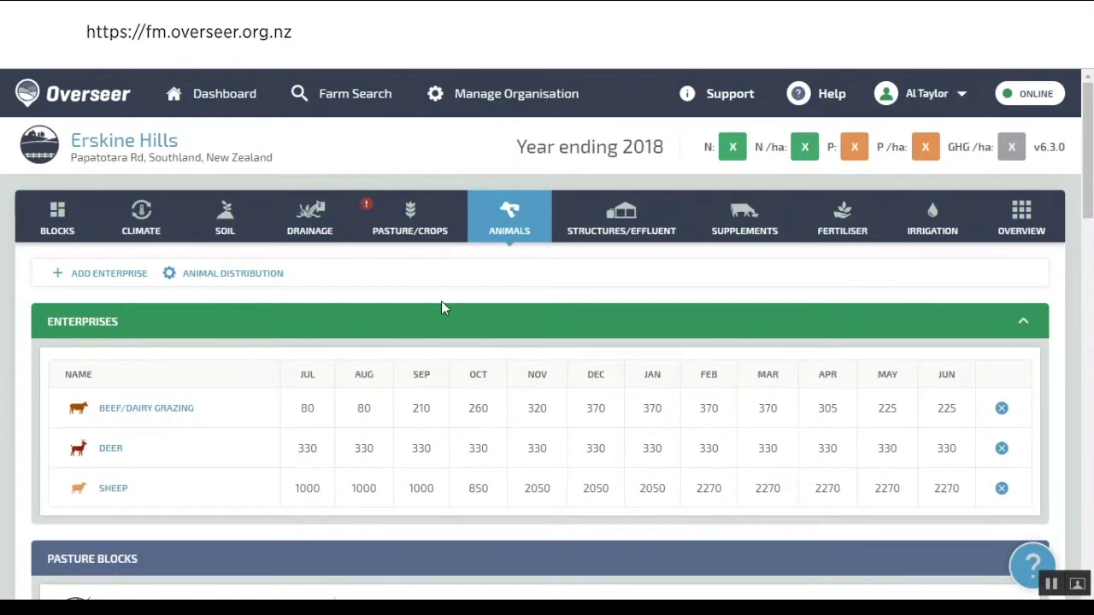
scroll(441, 306, down, 3)
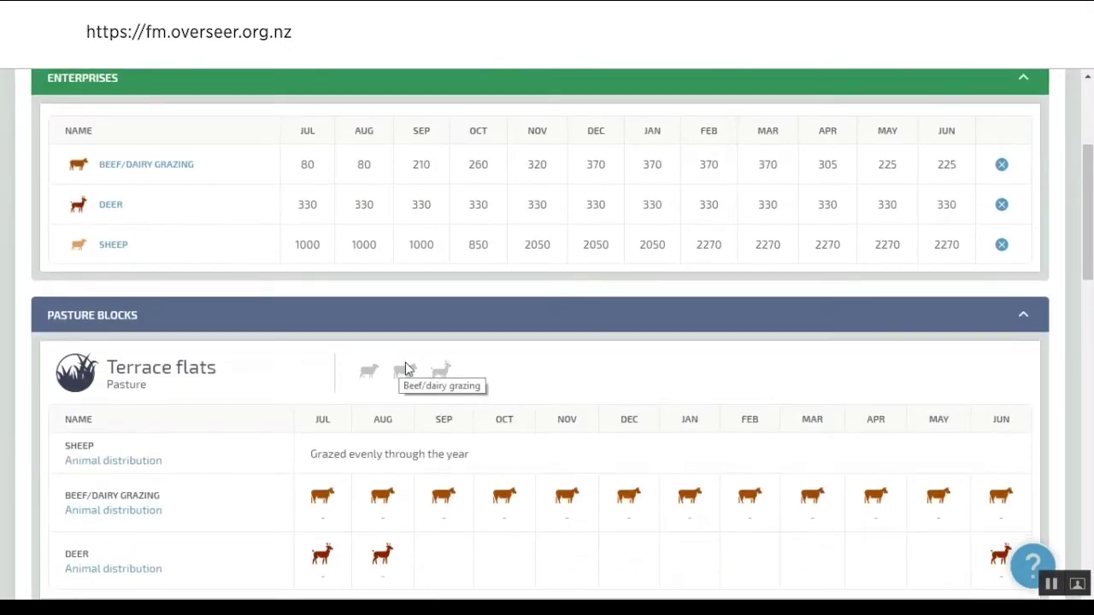
scroll(405, 361, down, 2)
scroll(248, 368, up, 1)
scroll(241, 355, up, 1)
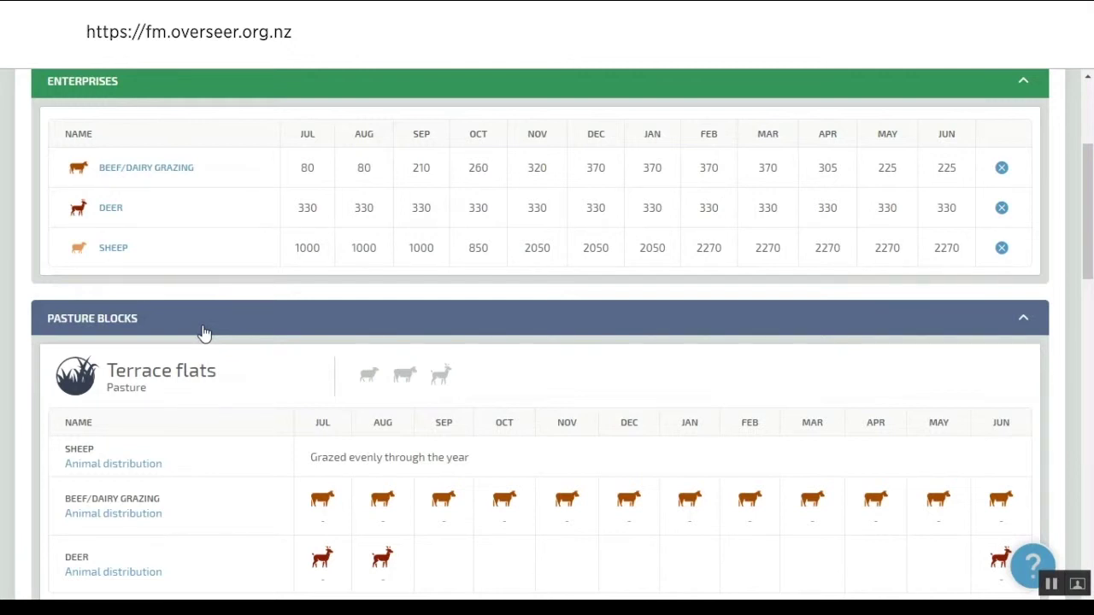
scroll(195, 278, down, 1)
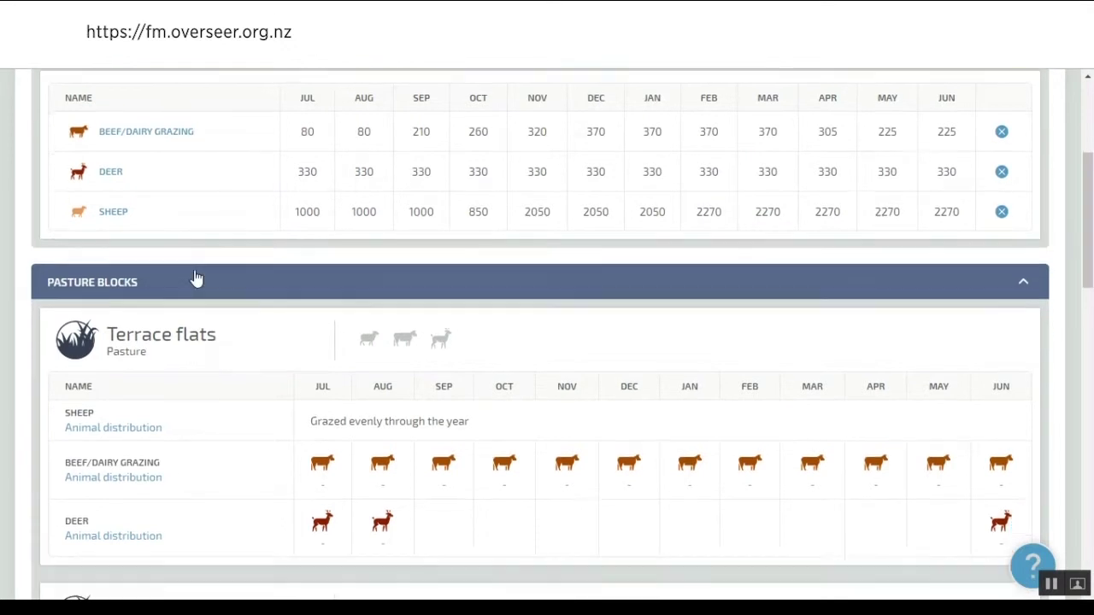
scroll(205, 280, down, 3)
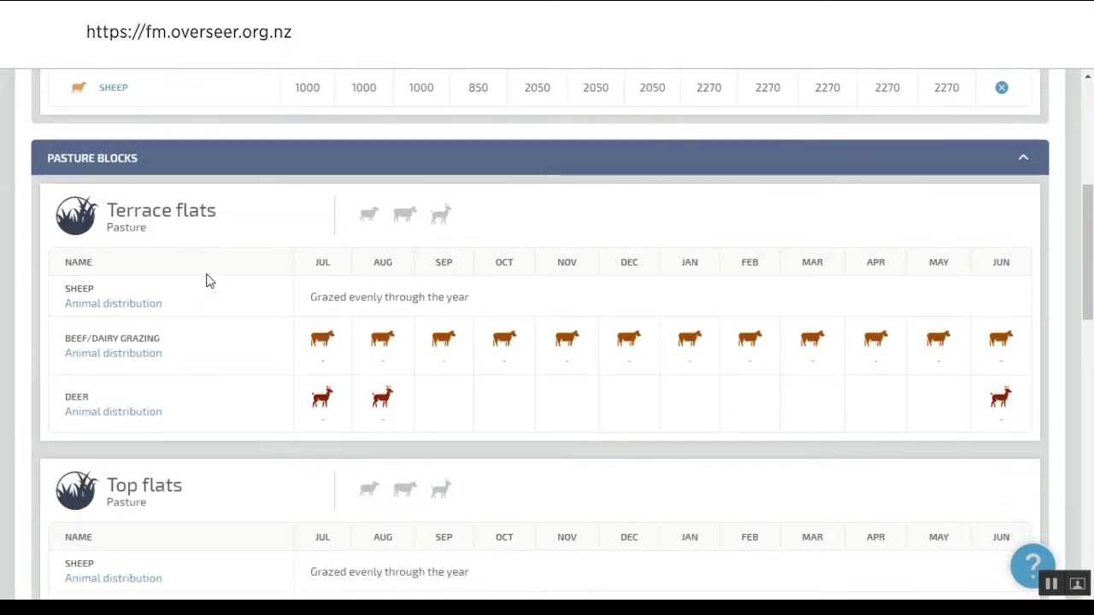
scroll(208, 278, down, 2)
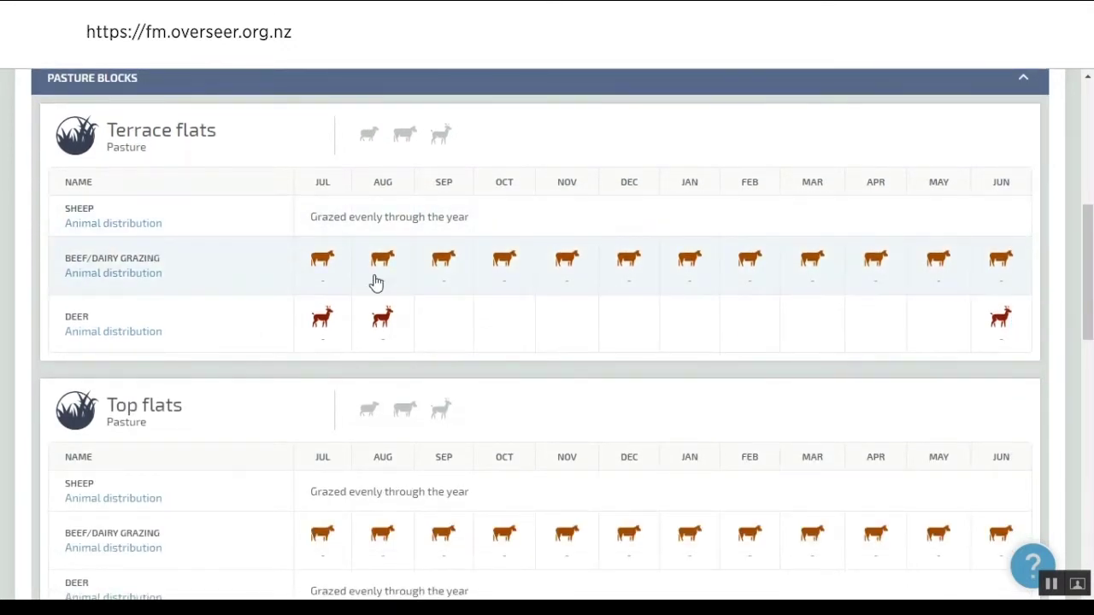
scroll(244, 285, down, 4)
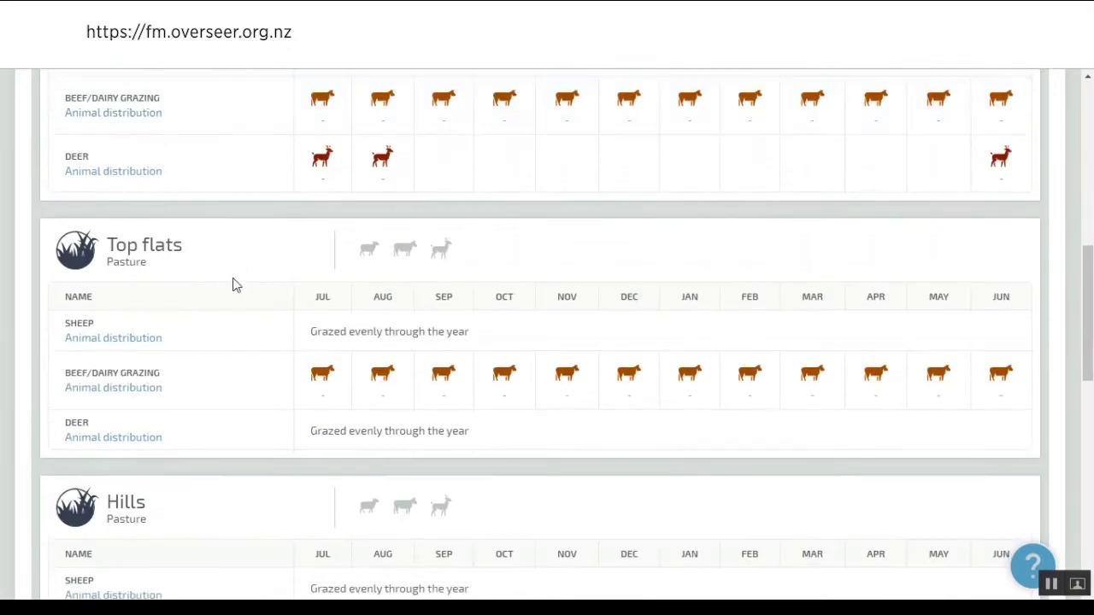
scroll(236, 285, up, 6)
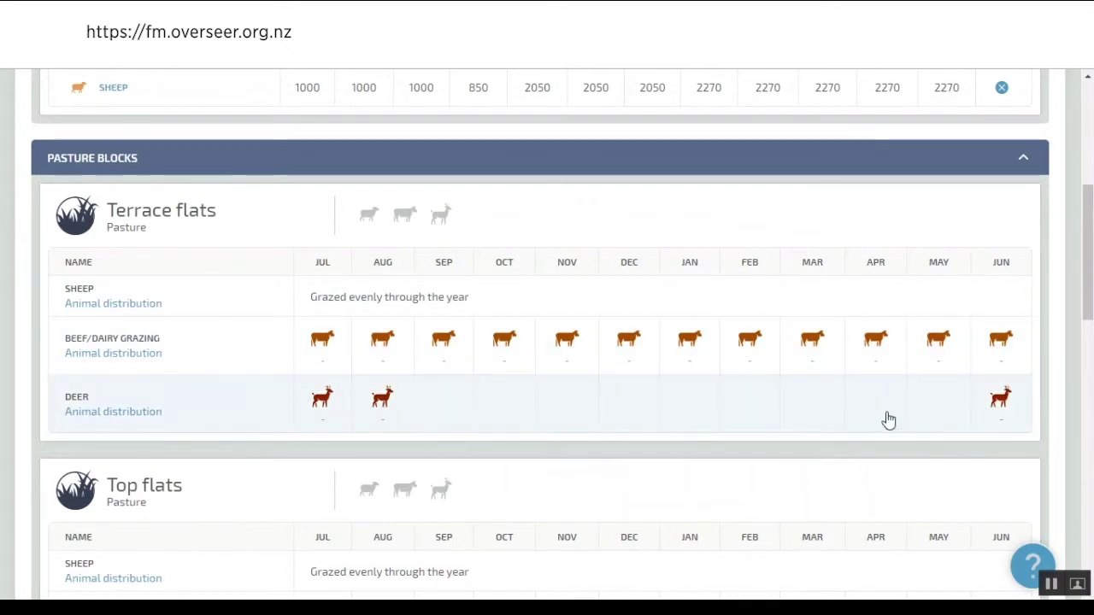
scroll(293, 371, down, 4)
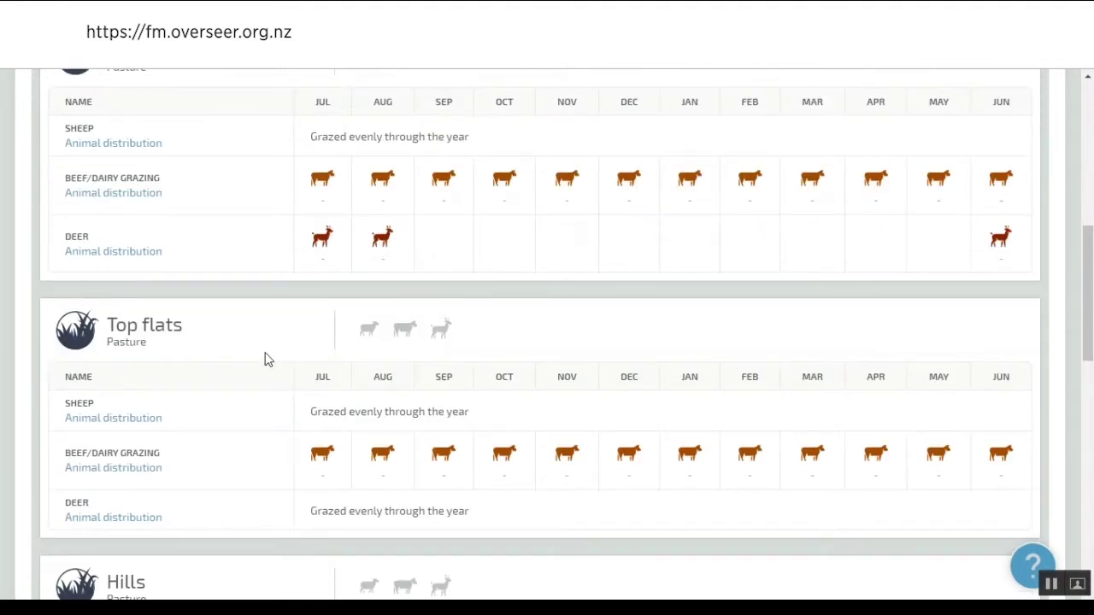
scroll(266, 359, down, 2)
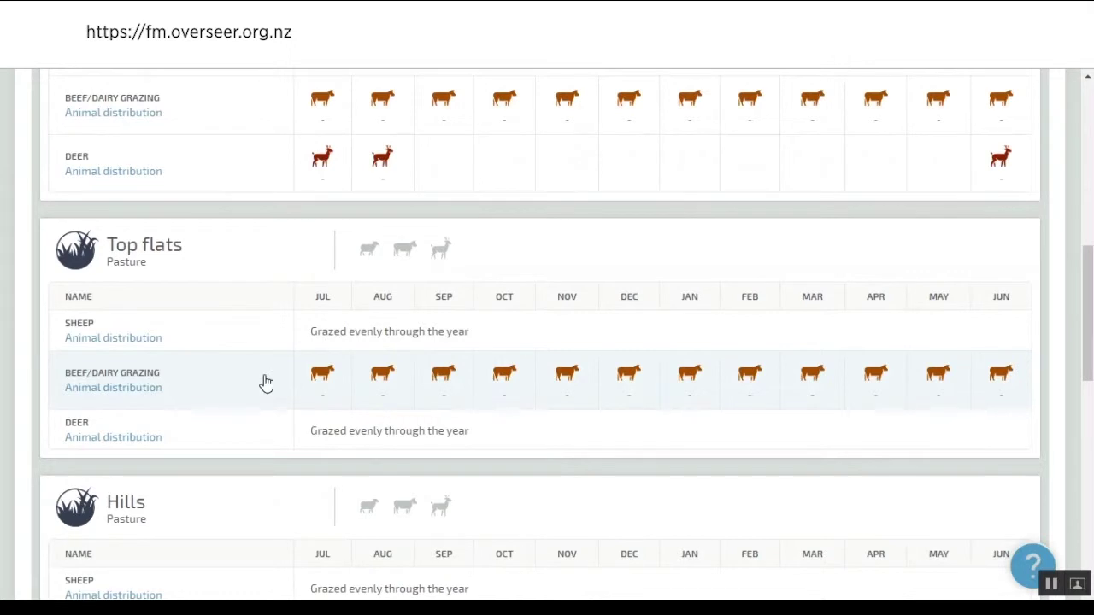
scroll(265, 376, down, 2)
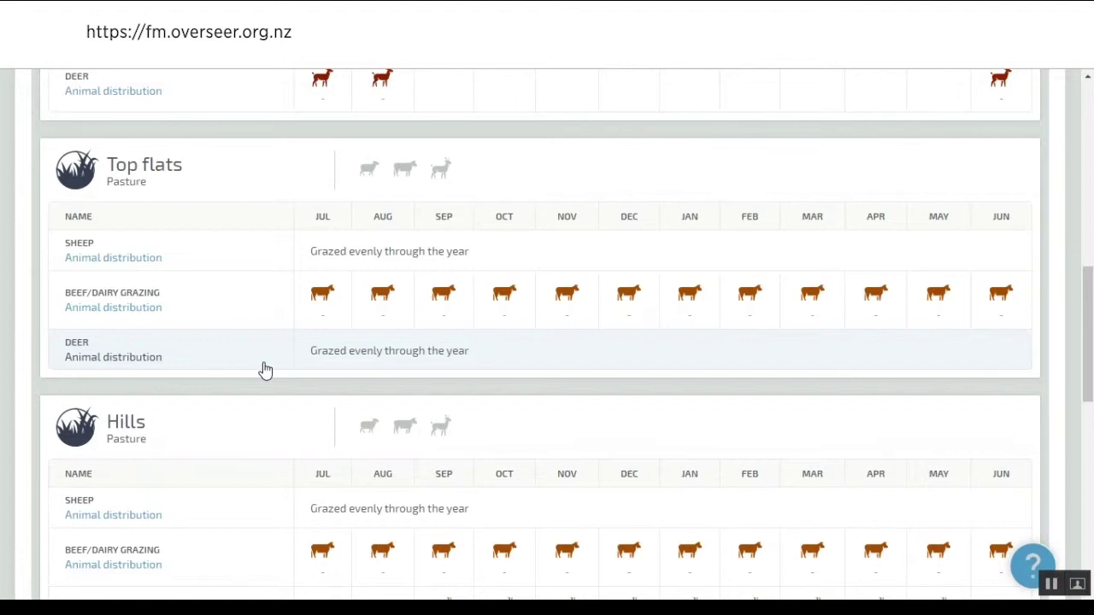
scroll(265, 370, down, 2)
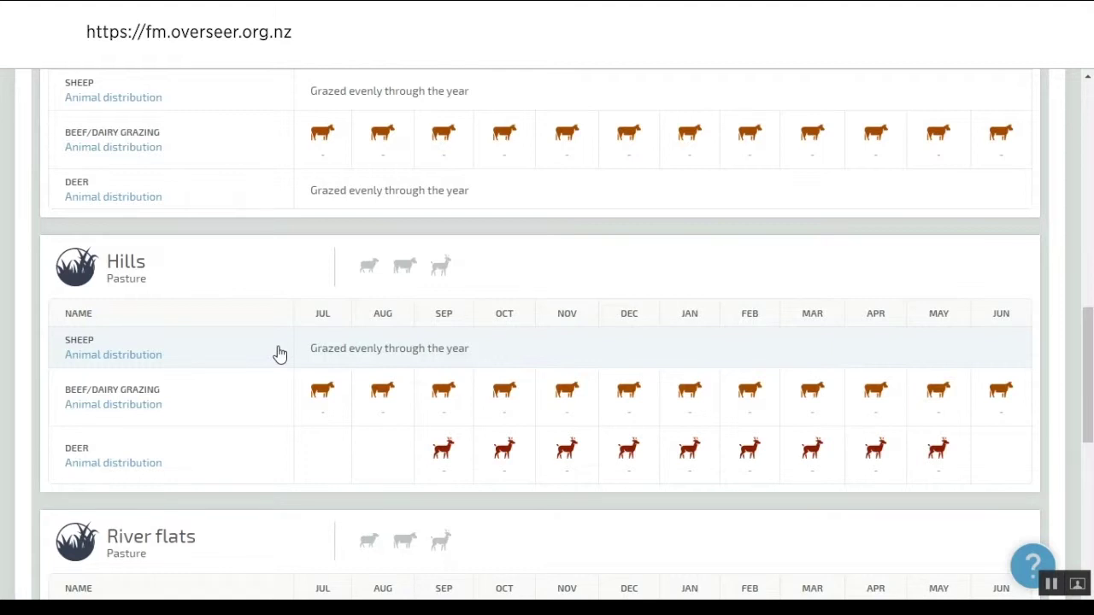
scroll(274, 346, down, 4)
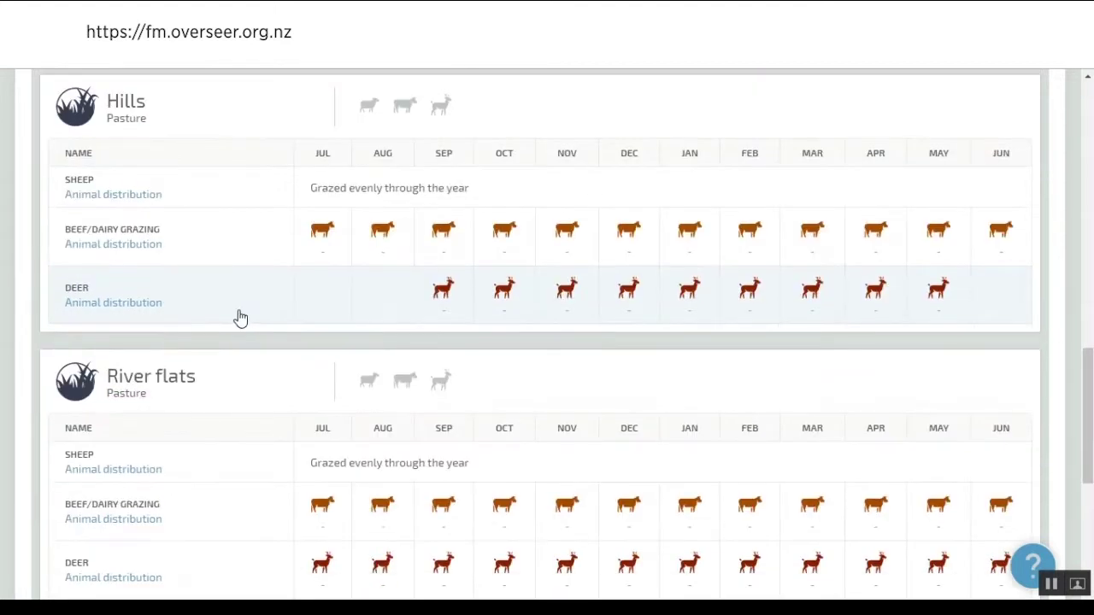
scroll(241, 330, down, 2)
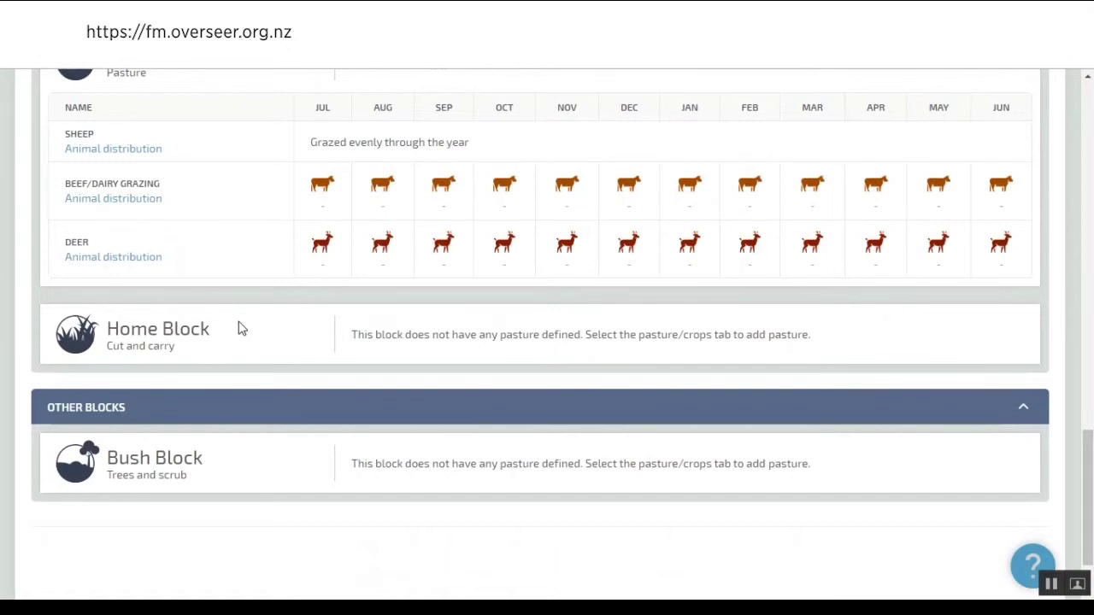
scroll(241, 329, up, 1)
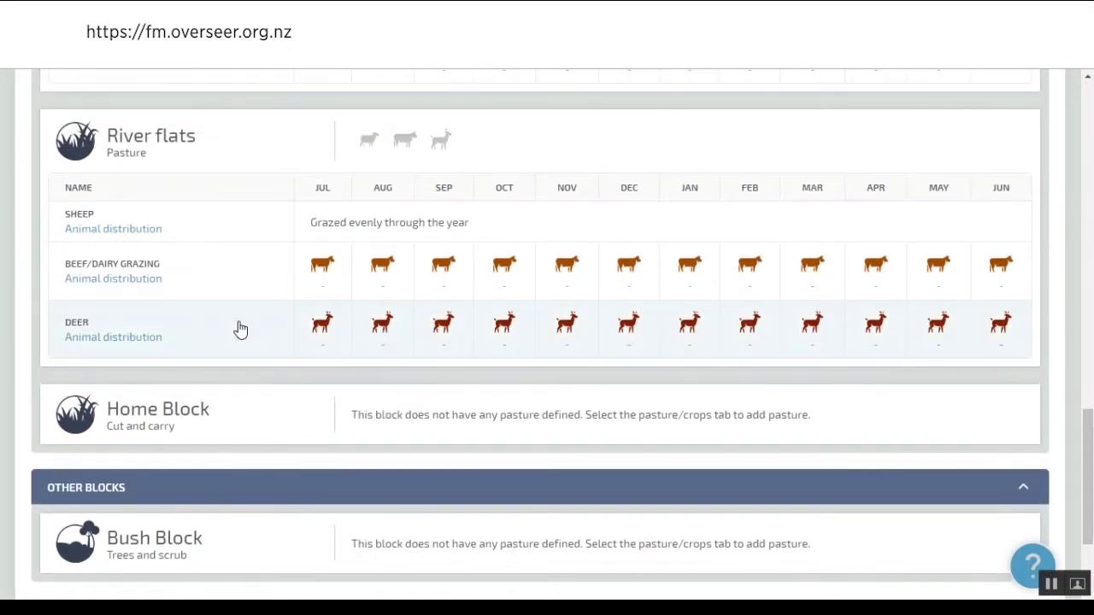
scroll(241, 329, up, 9)
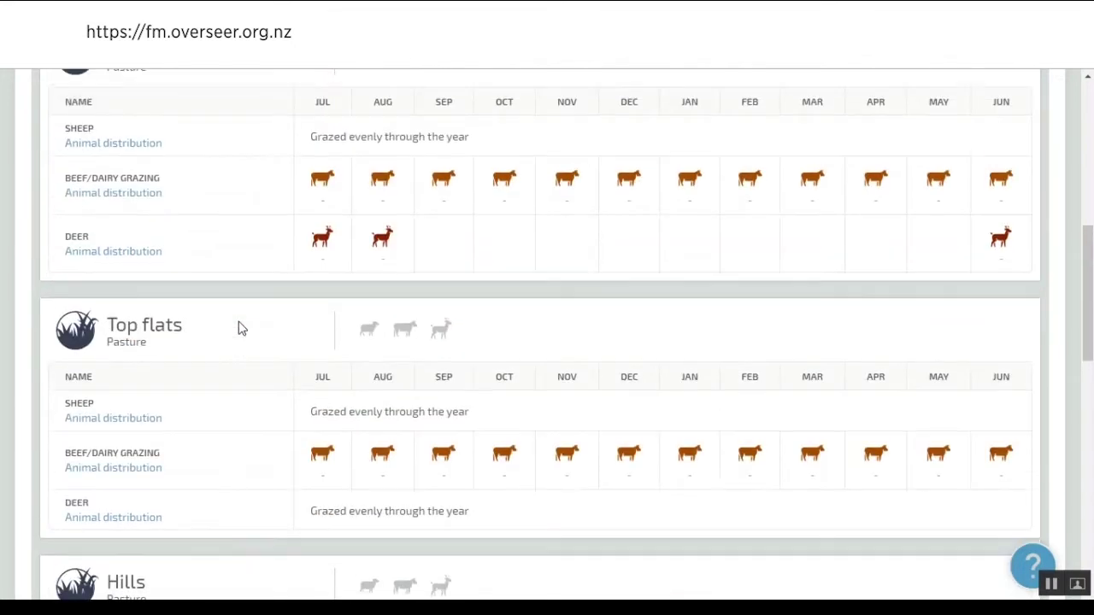
scroll(241, 329, up, 1)
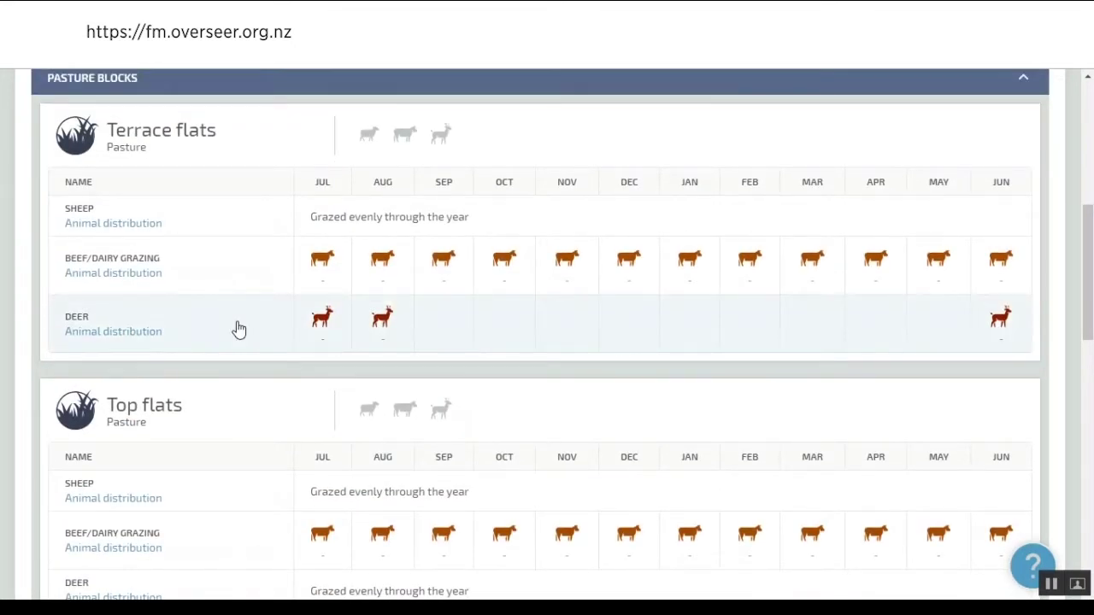
scroll(240, 329, up, 1)
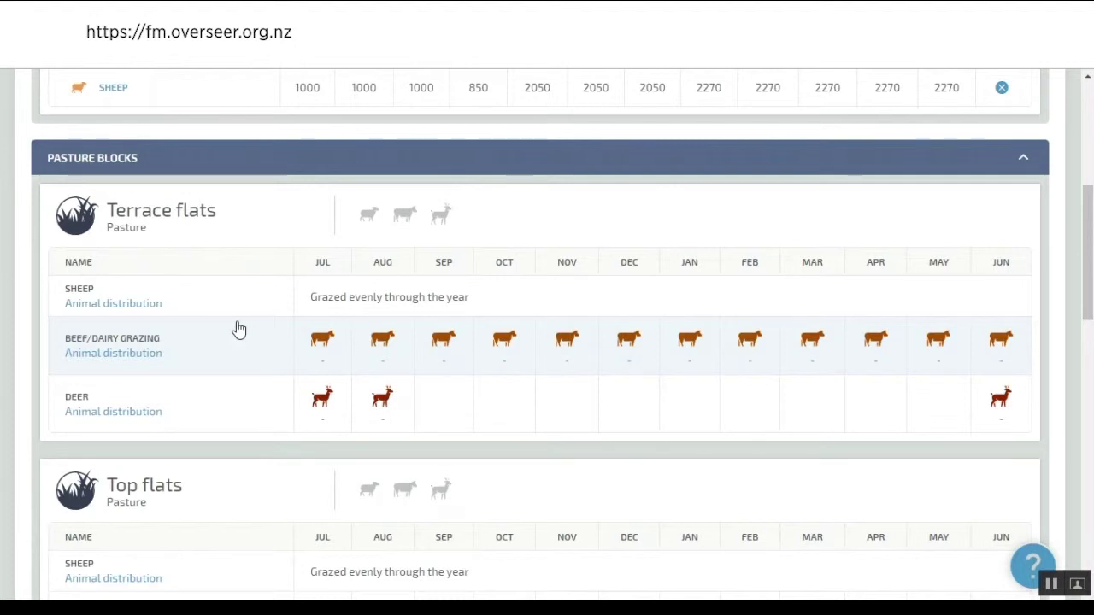
scroll(236, 330, up, 5)
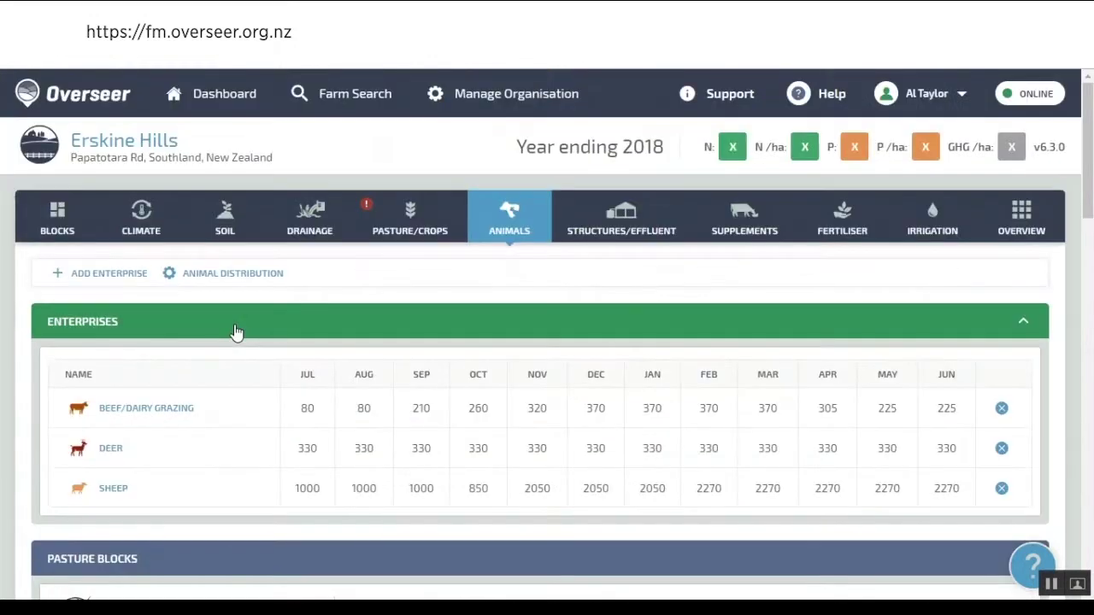
scroll(240, 420, down, 2)
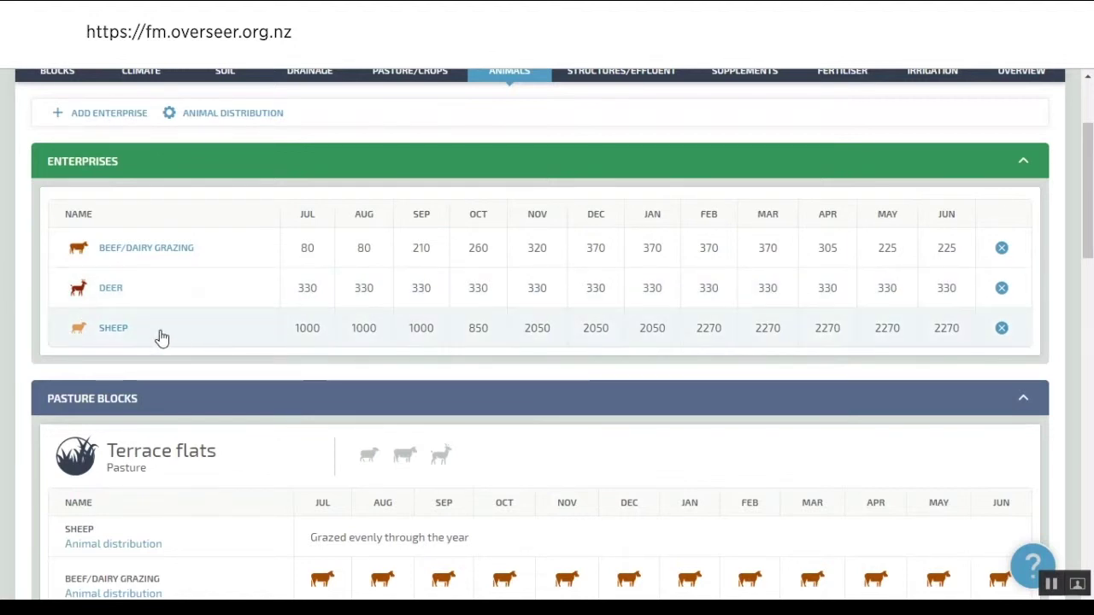
- Open the Sheep enterprise and review its Romney ewes, prime lambs, replacements and events
click(133, 341)
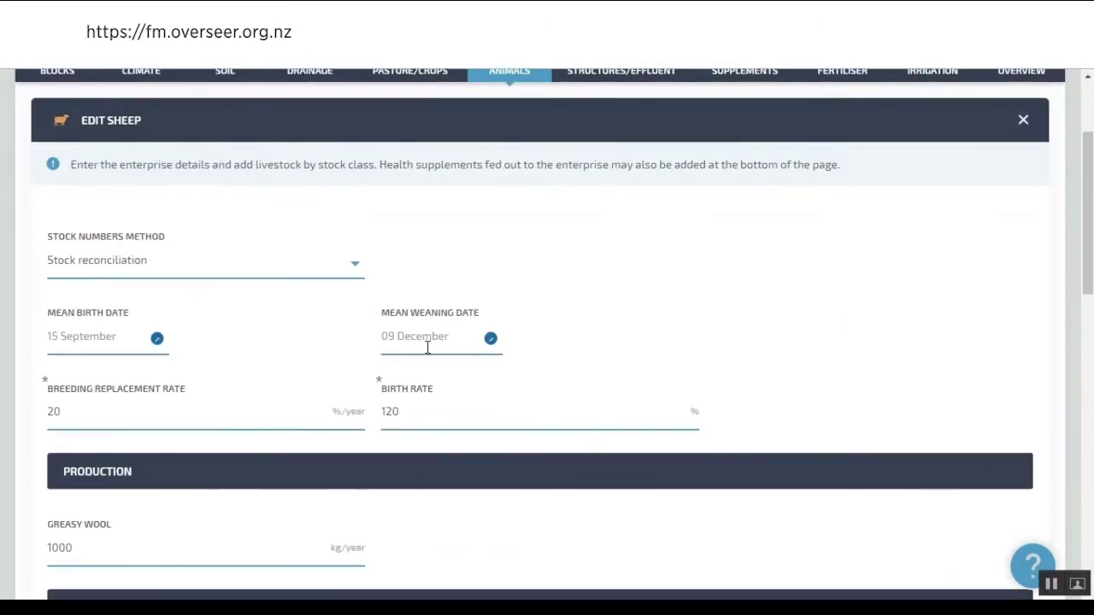
scroll(312, 308, down, 1)
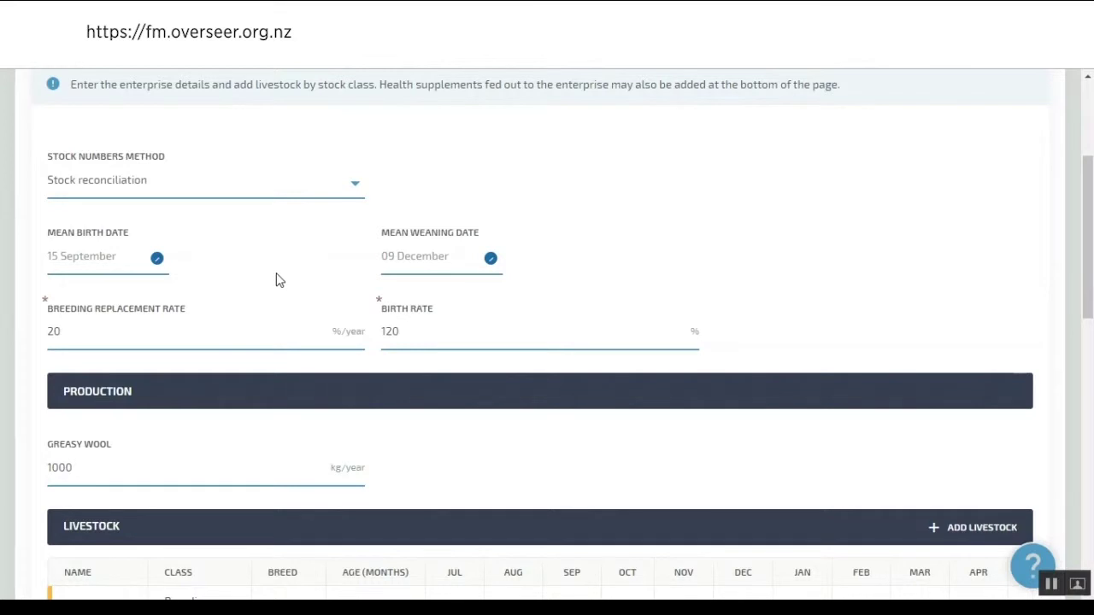
scroll(278, 281, down, 1)
scroll(256, 289, down, 2)
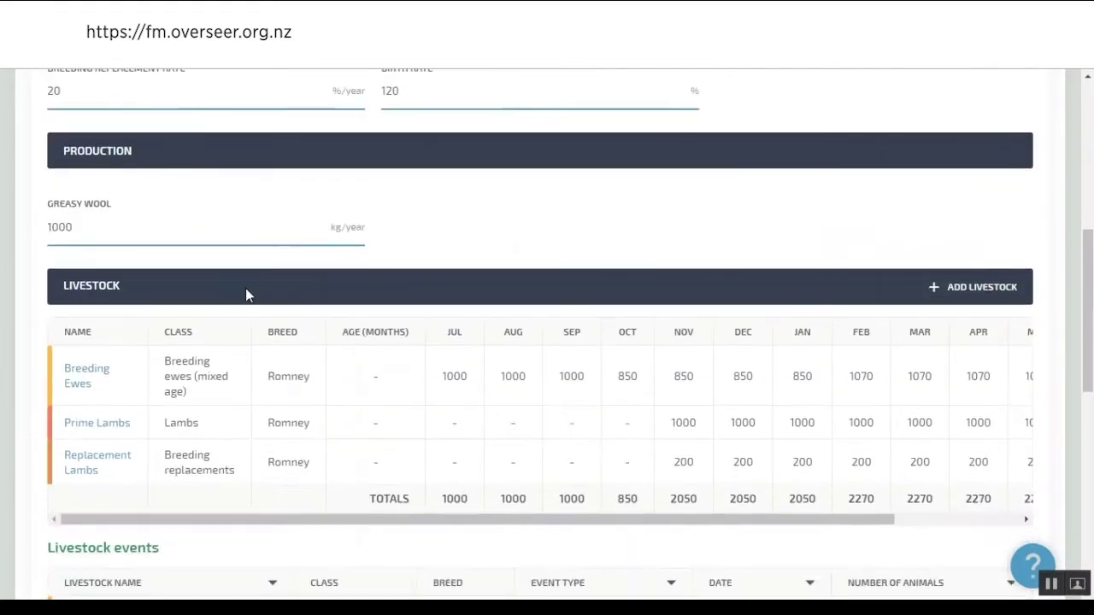
scroll(359, 299, down, 1)
scroll(299, 376, down, 2)
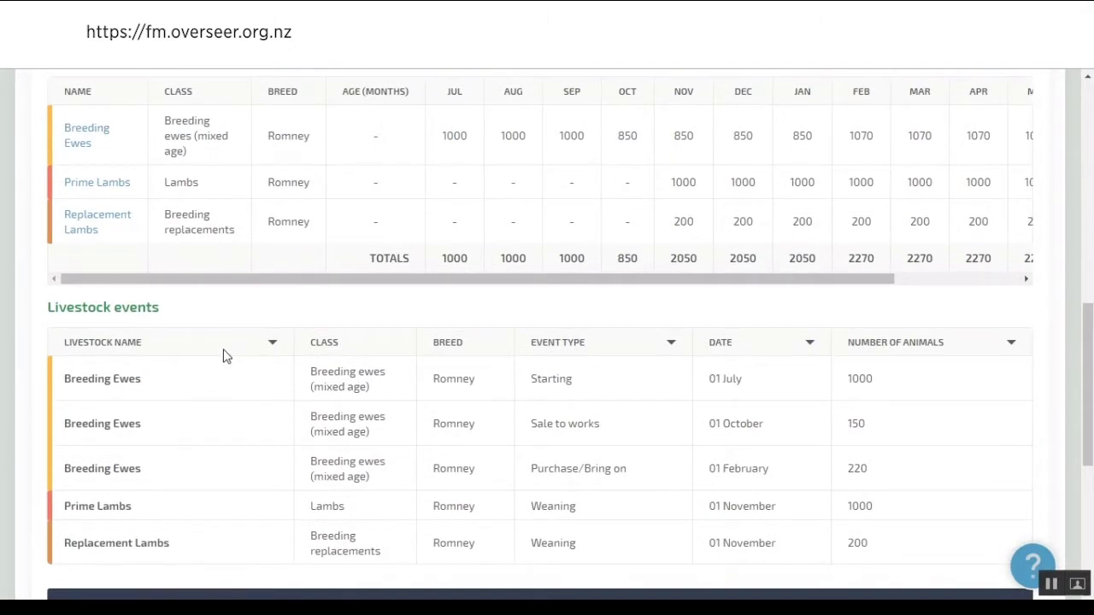
scroll(228, 357, down, 1)
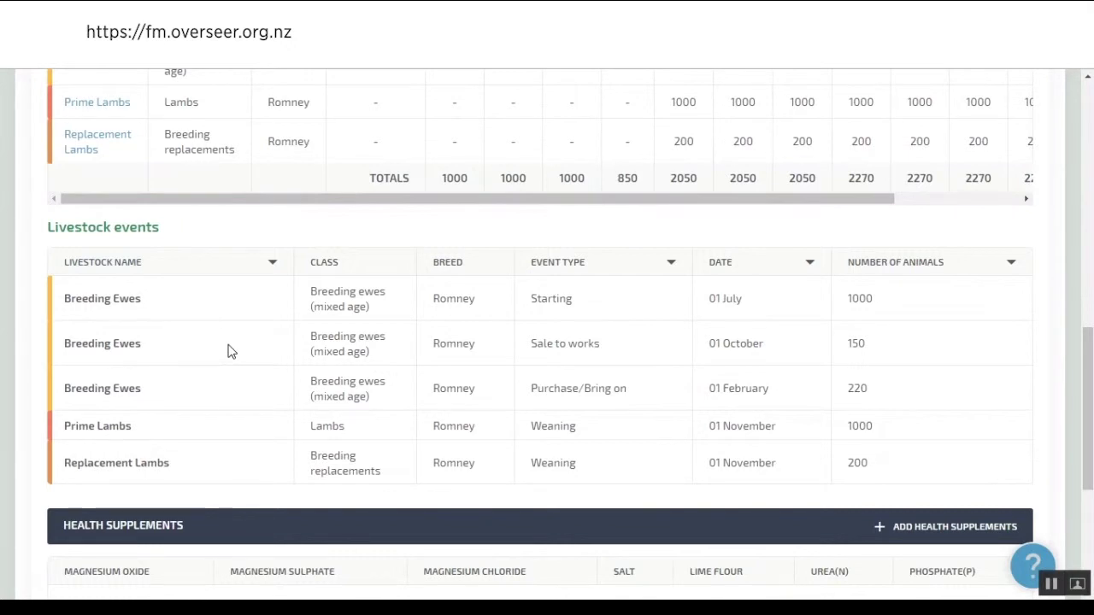
scroll(228, 351, up, 1)
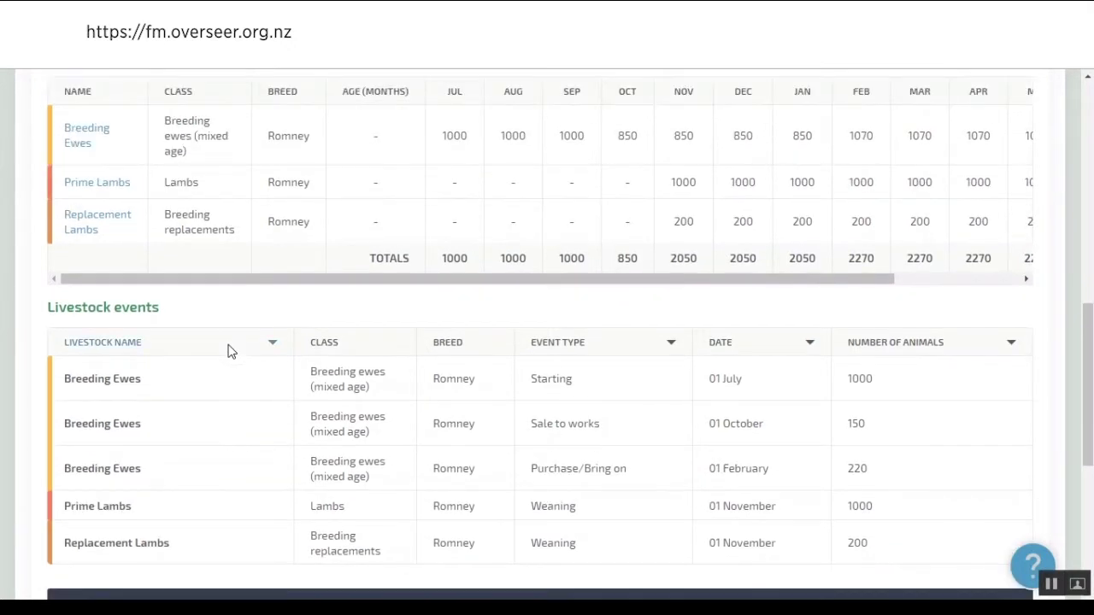
scroll(228, 351, down, 1)
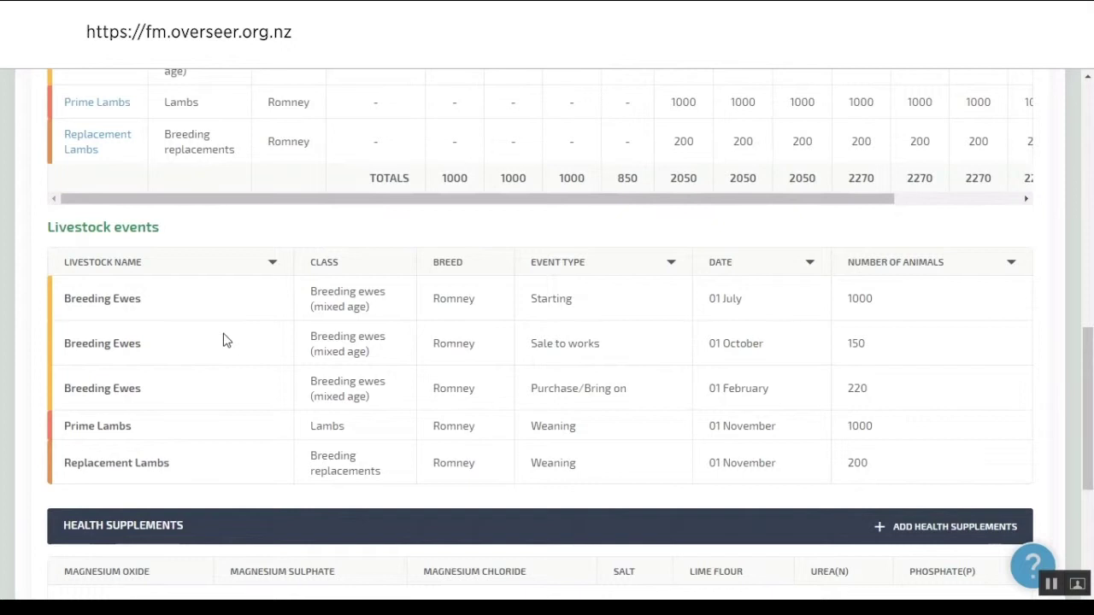
scroll(231, 334, down, 3)
scroll(234, 313, up, 2)
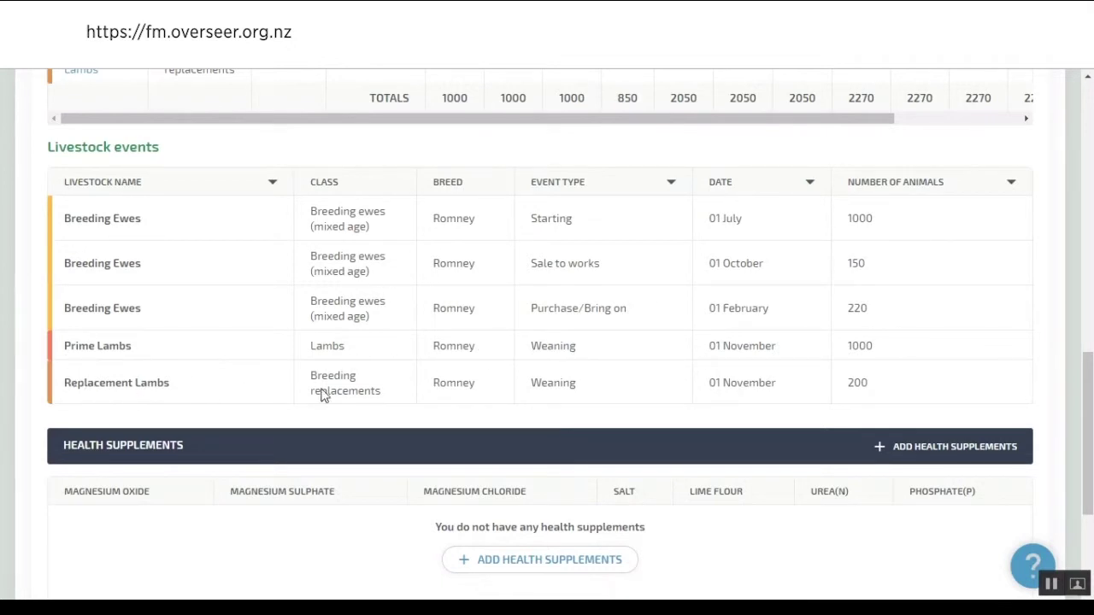
scroll(244, 364, up, 3)
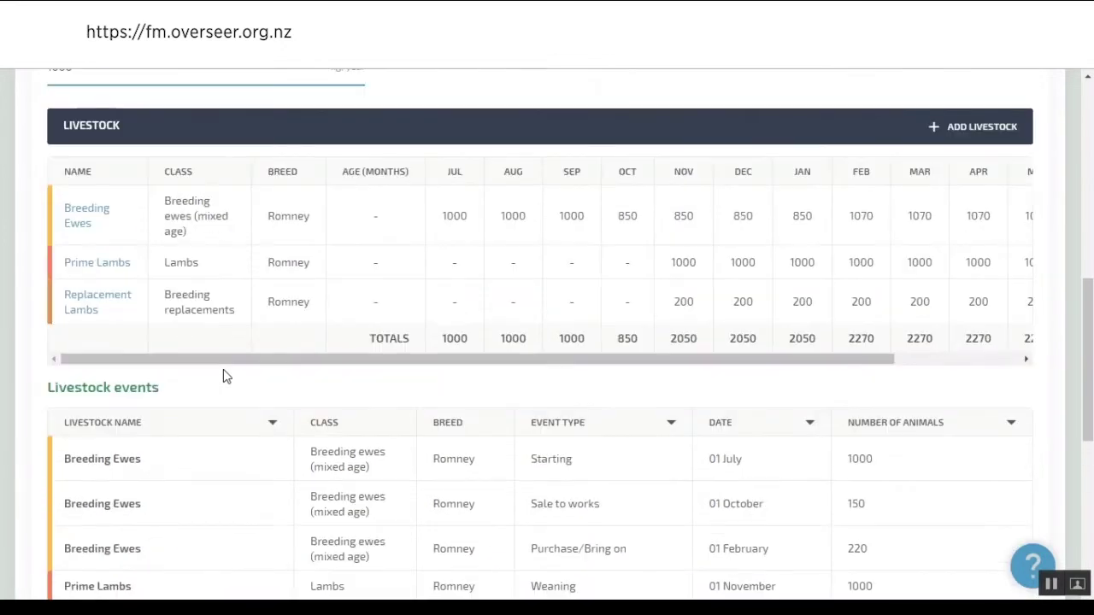
- Open the Prime Lambs record and bring up the event types available for November
click(92, 265)
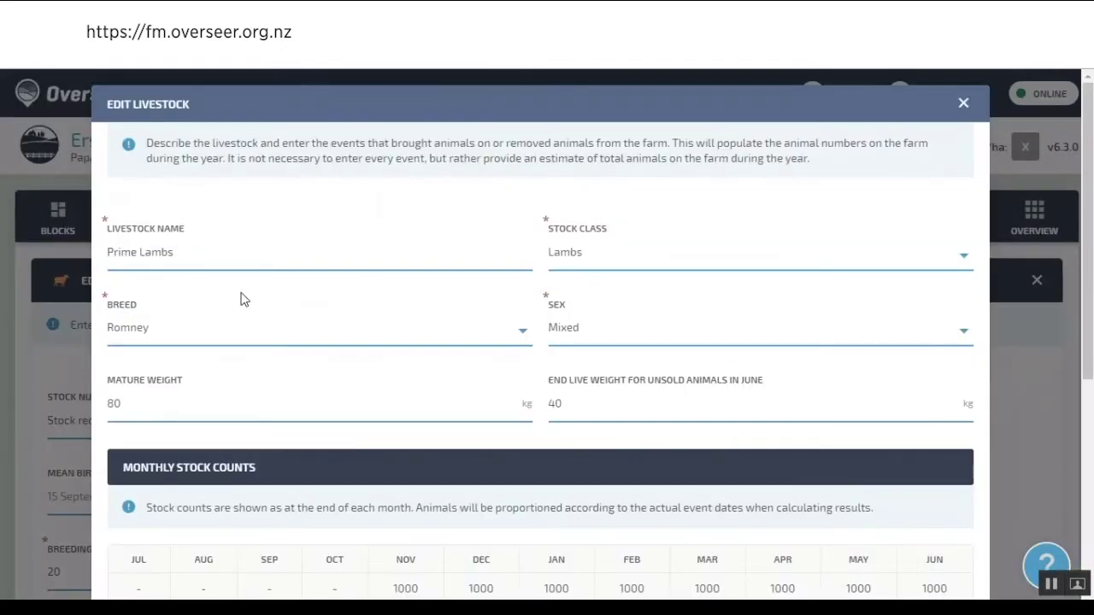
scroll(257, 291, down, 5)
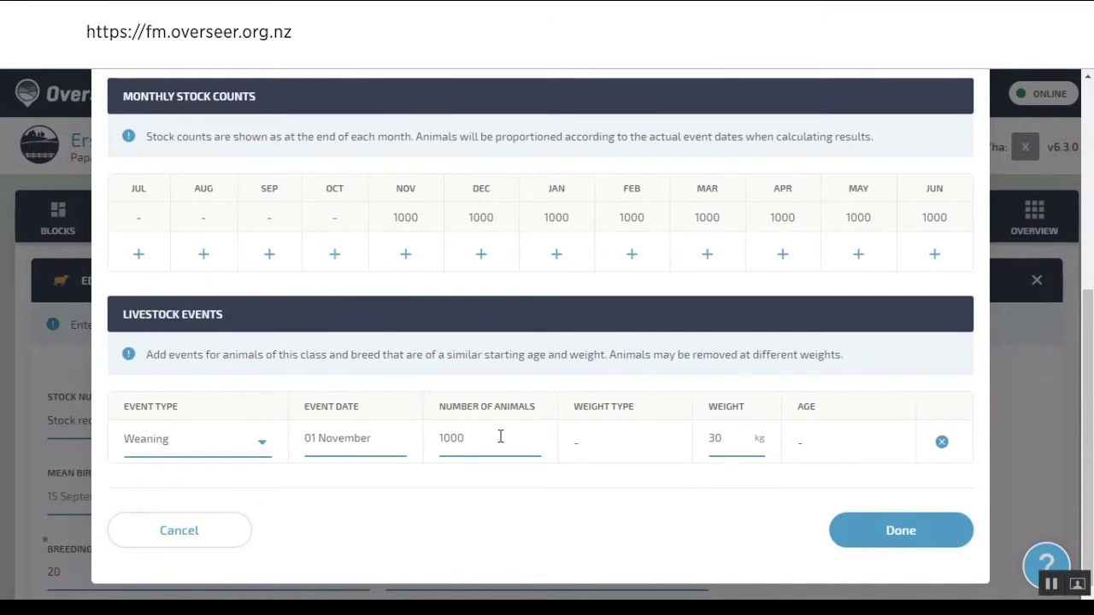
scroll(501, 436, up, 2)
scroll(513, 471, down, 2)
click(405, 254)
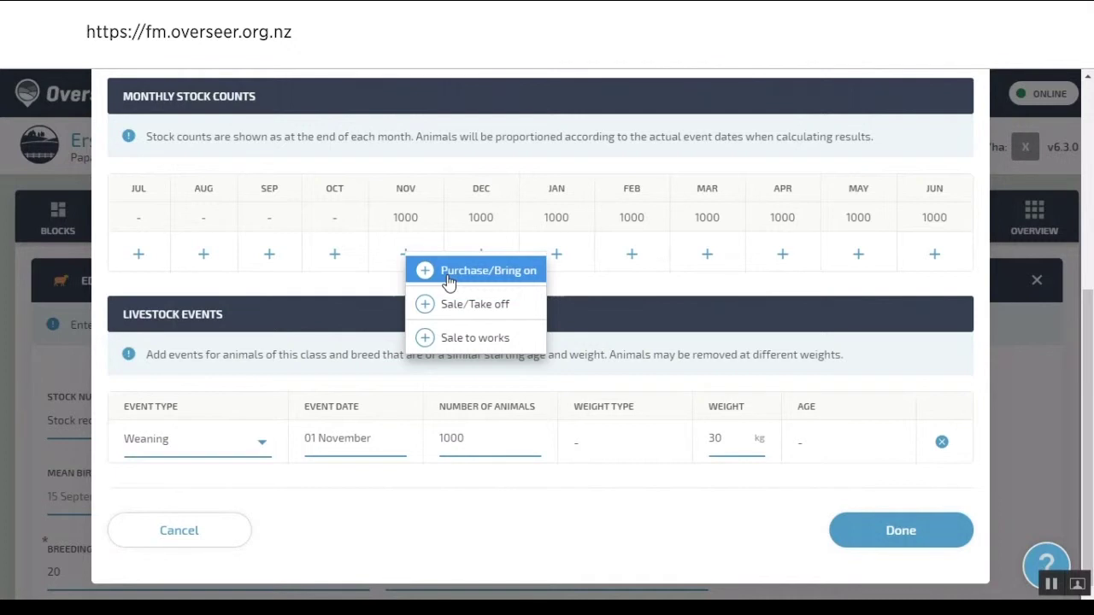
- Add a Sale to works event on 24 November for 200 lambs
click(475, 338)
scroll(479, 336, down, 1)
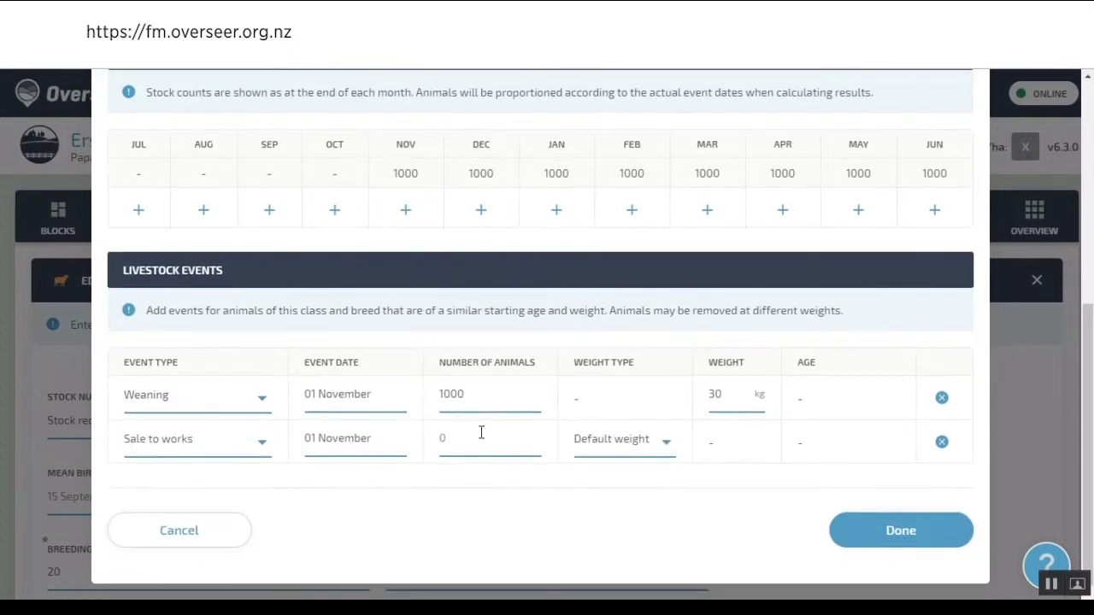
click(385, 443)
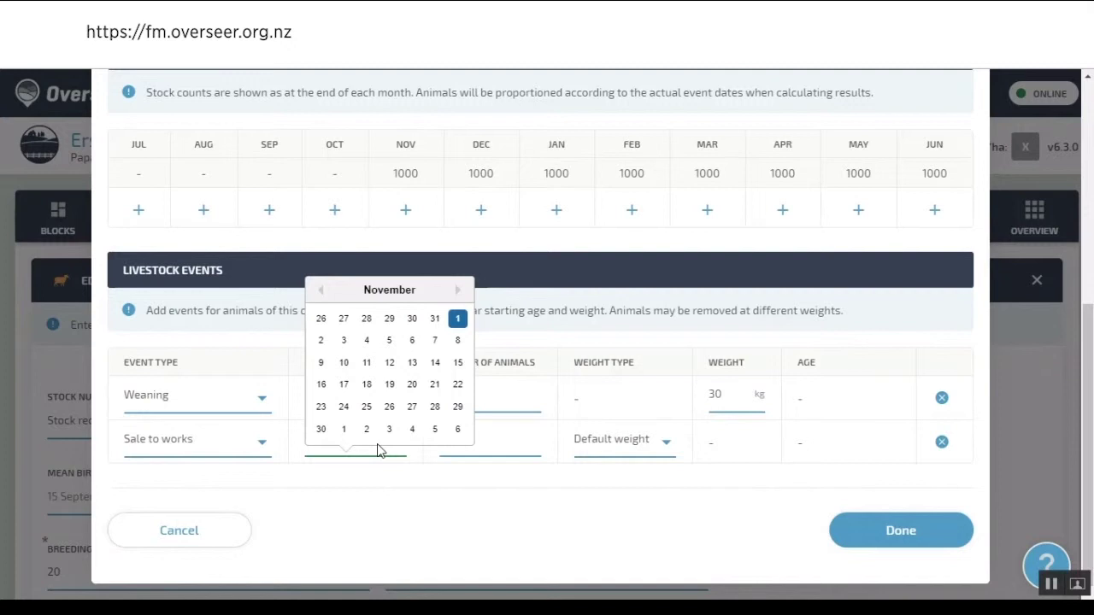
click(343, 408)
click(443, 445)
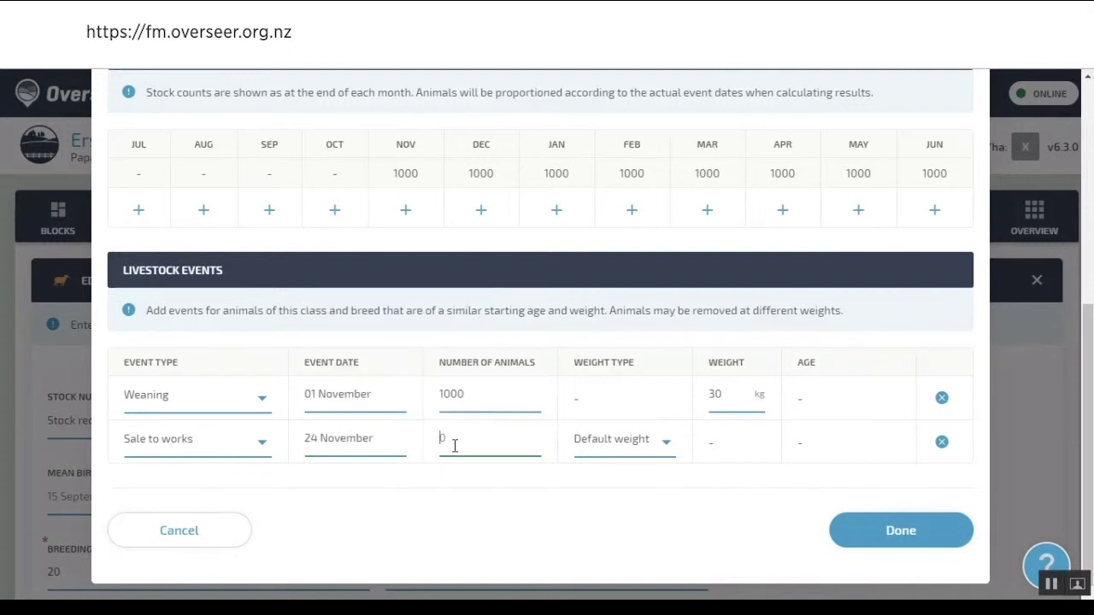
text(20)
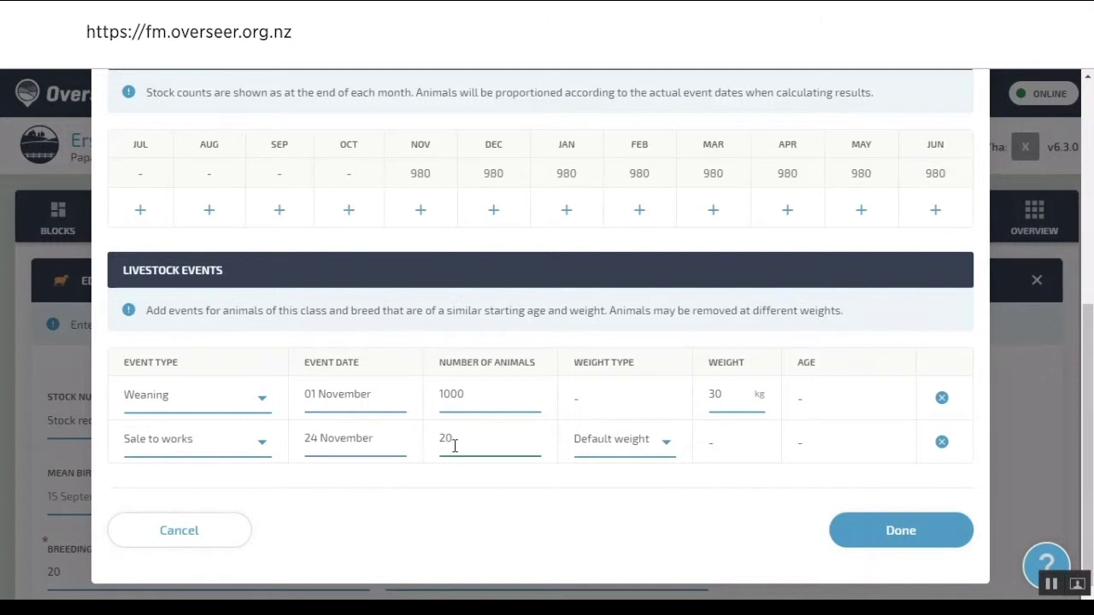
text(0)
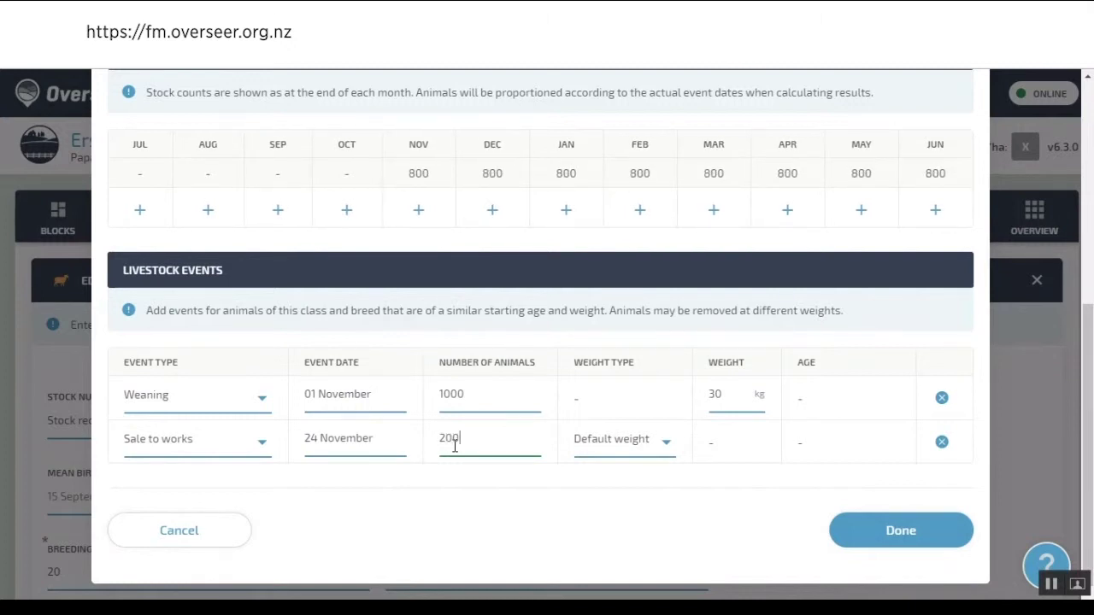
- Record the sale weight as 18 kg carcass weight
click(628, 454)
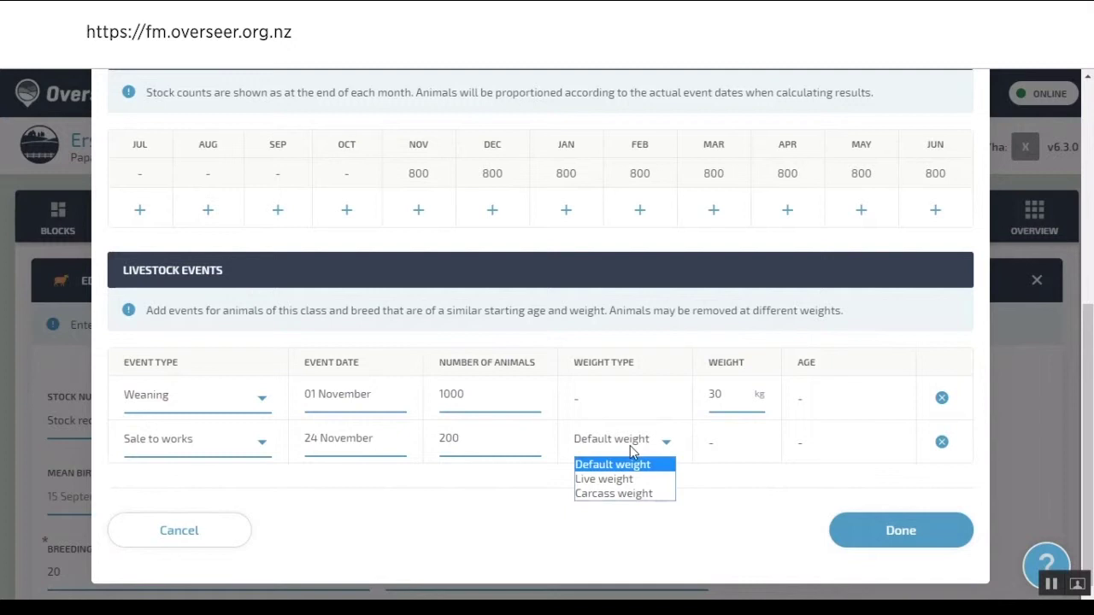
click(647, 494)
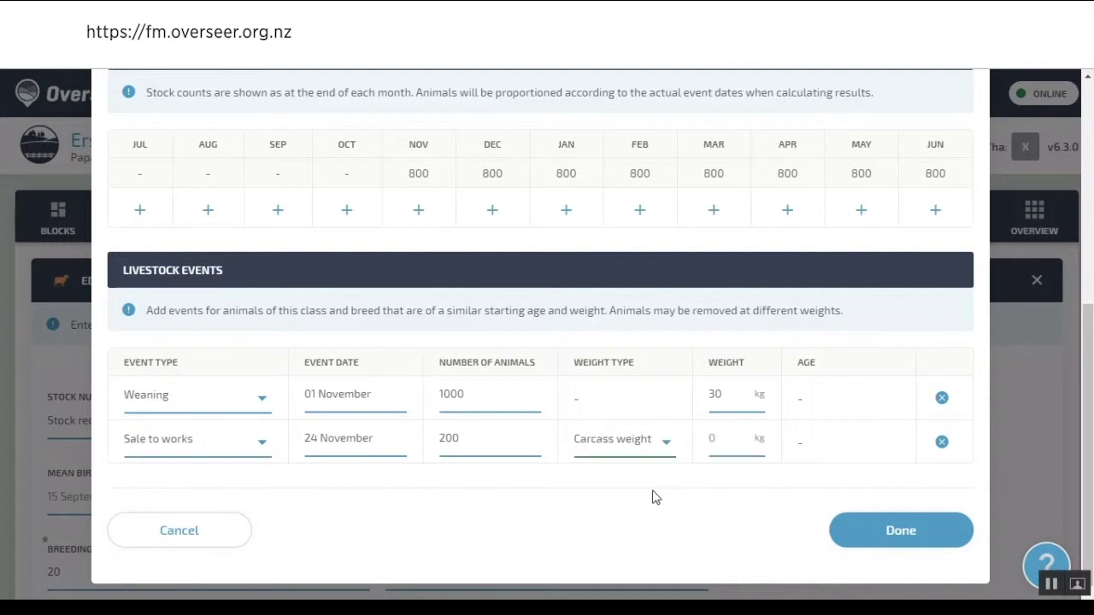
click(730, 446)
text(18)
scroll(748, 476, up, 1)
scroll(752, 466, up, 3)
scroll(751, 445, down, 3)
- Save the Prime Lambs changes and check the tables now show 800 lambs from November
click(955, 527)
scroll(887, 494, down, 8)
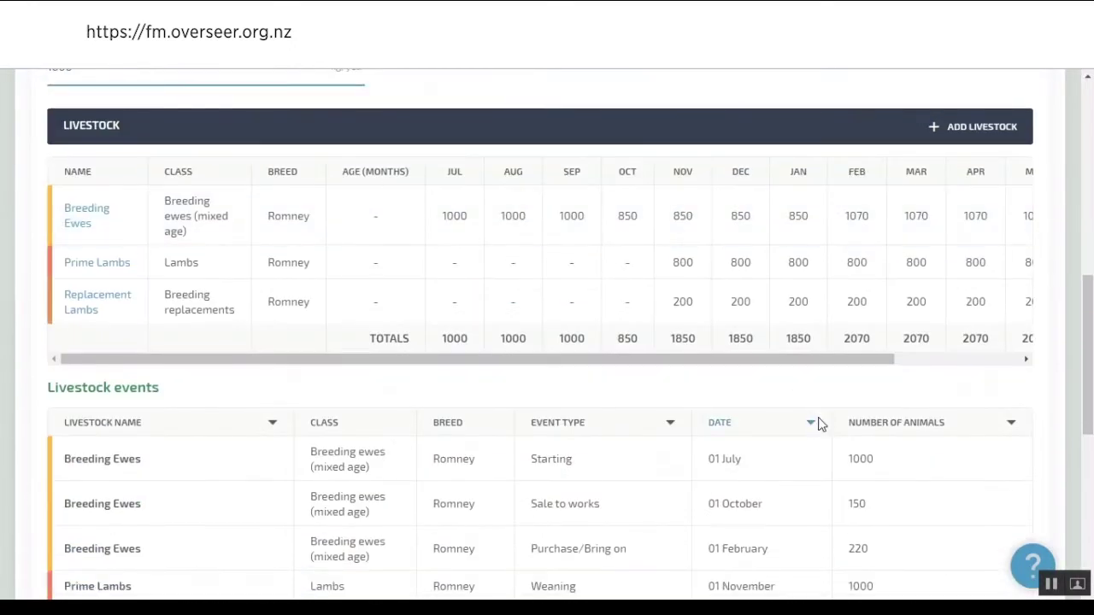
scroll(821, 423, down, 2)
scroll(822, 424, up, 1)
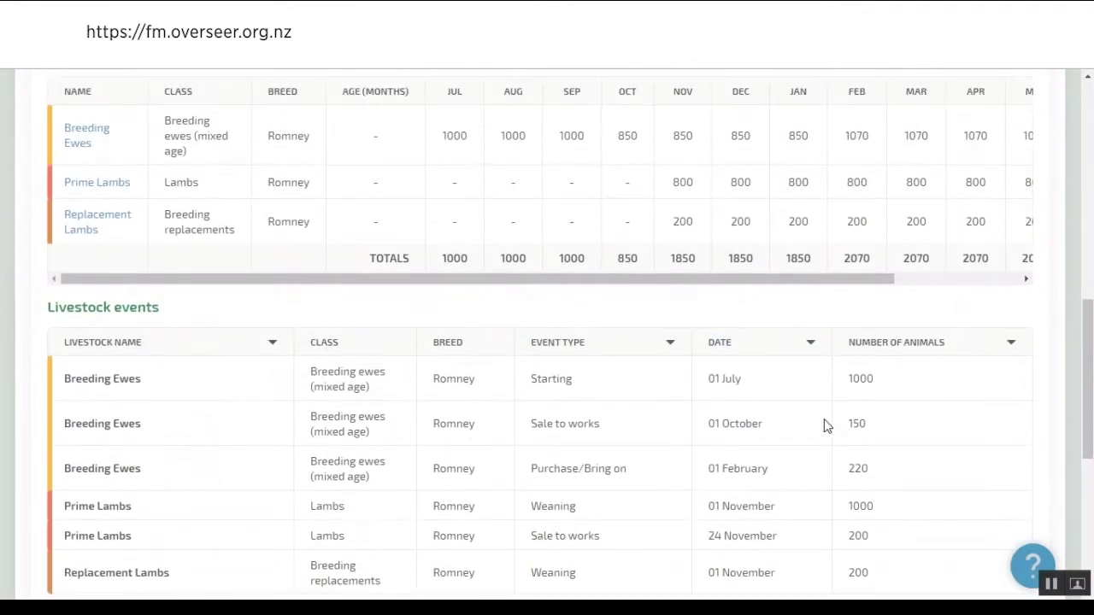
scroll(825, 424, up, 1)
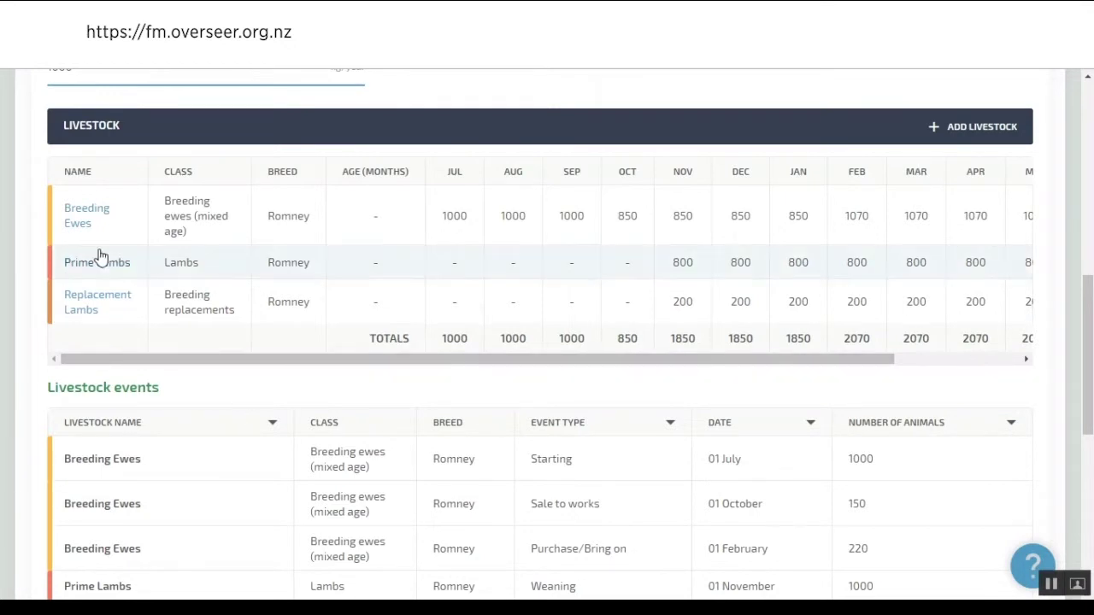
- Open Breeding Ewes and review its events, keeping the first event type as Starting
click(85, 221)
scroll(270, 238, down, 1)
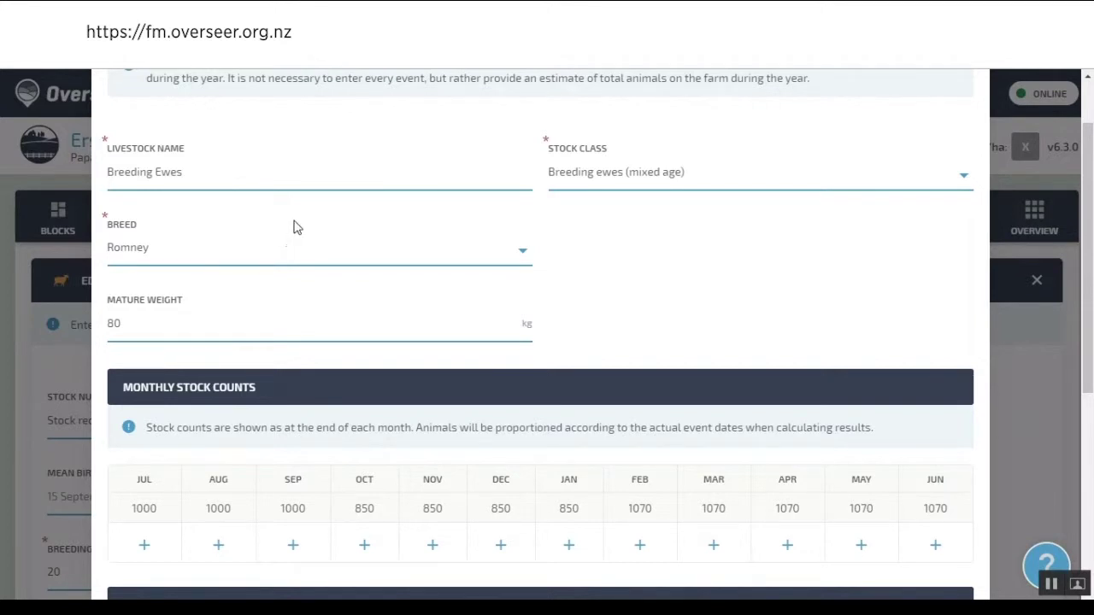
scroll(295, 218, down, 2)
scroll(437, 440, down, 2)
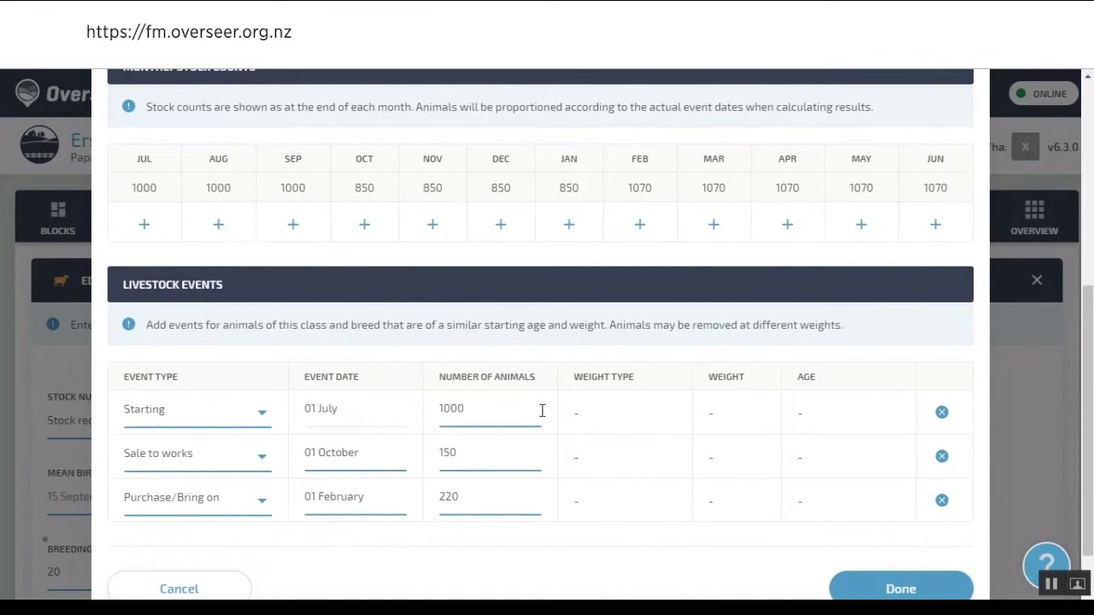
scroll(462, 309, up, 2)
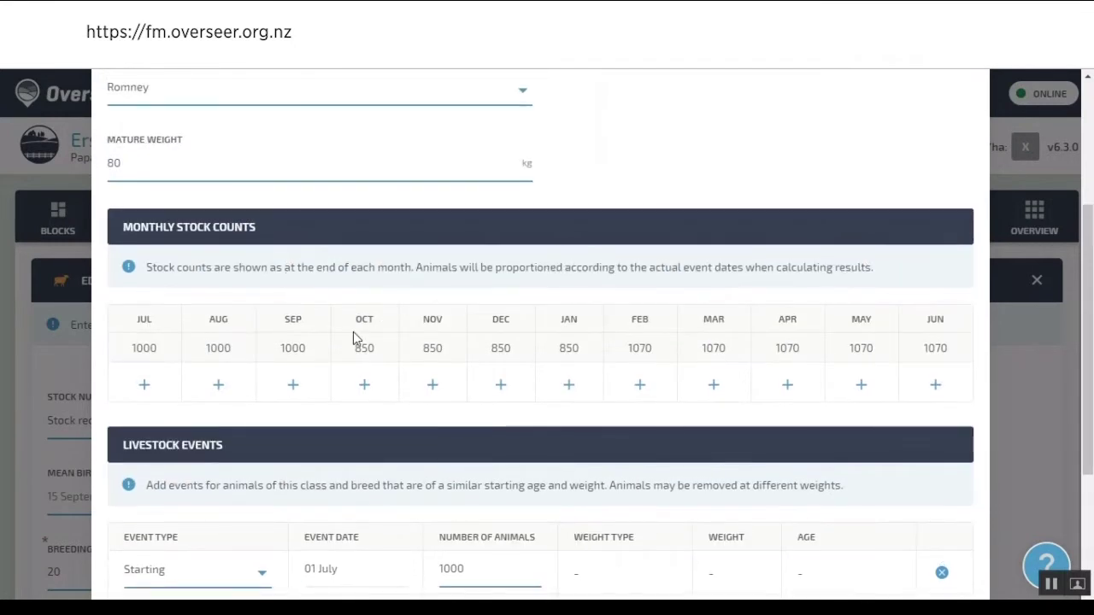
scroll(171, 410, down, 3)
click(240, 367)
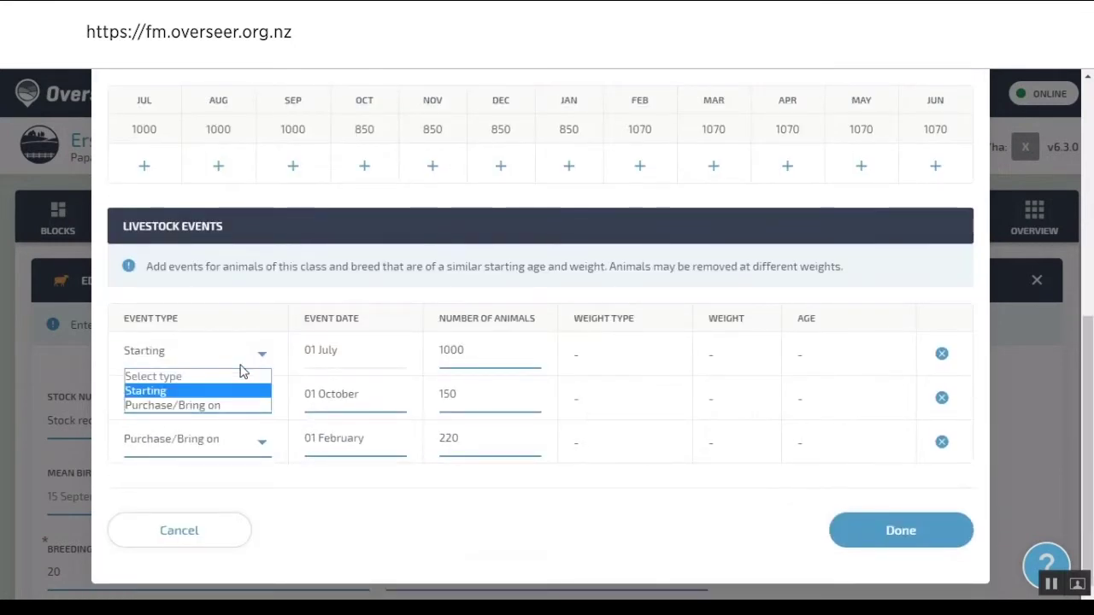
click(243, 366)
scroll(244, 367, up, 4)
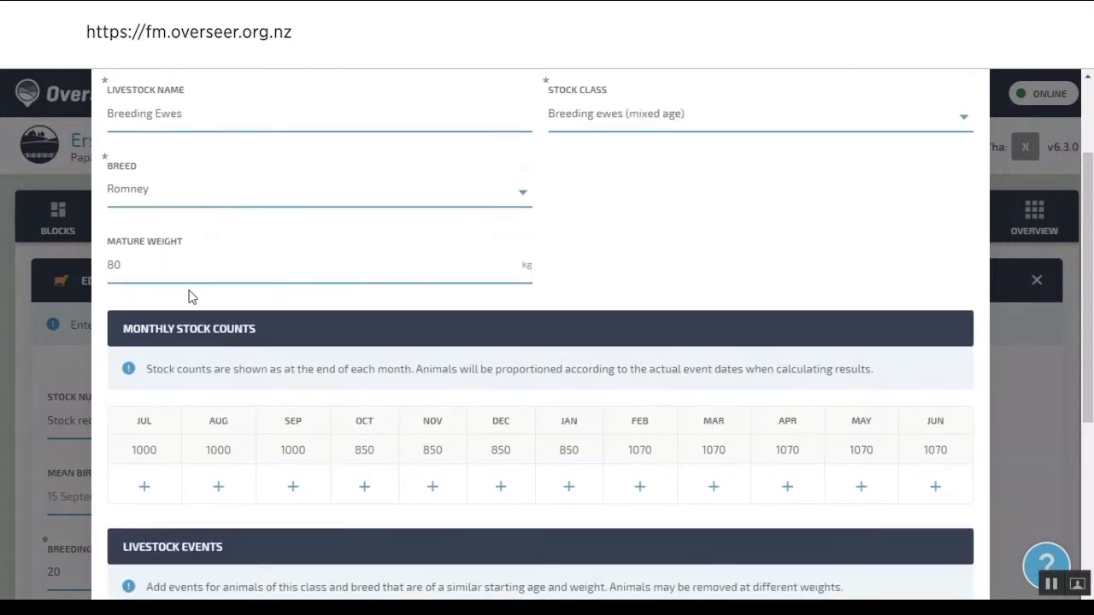
- Change the ewes' mature weight from 80 to 45 kg and save
click(172, 275)
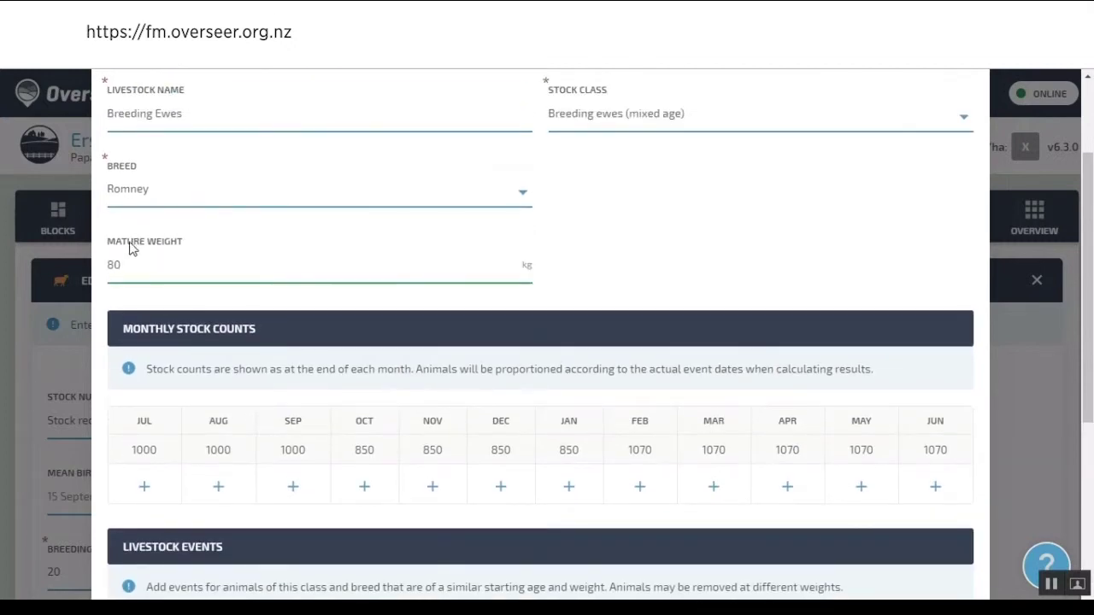
scroll(166, 247, up, 1)
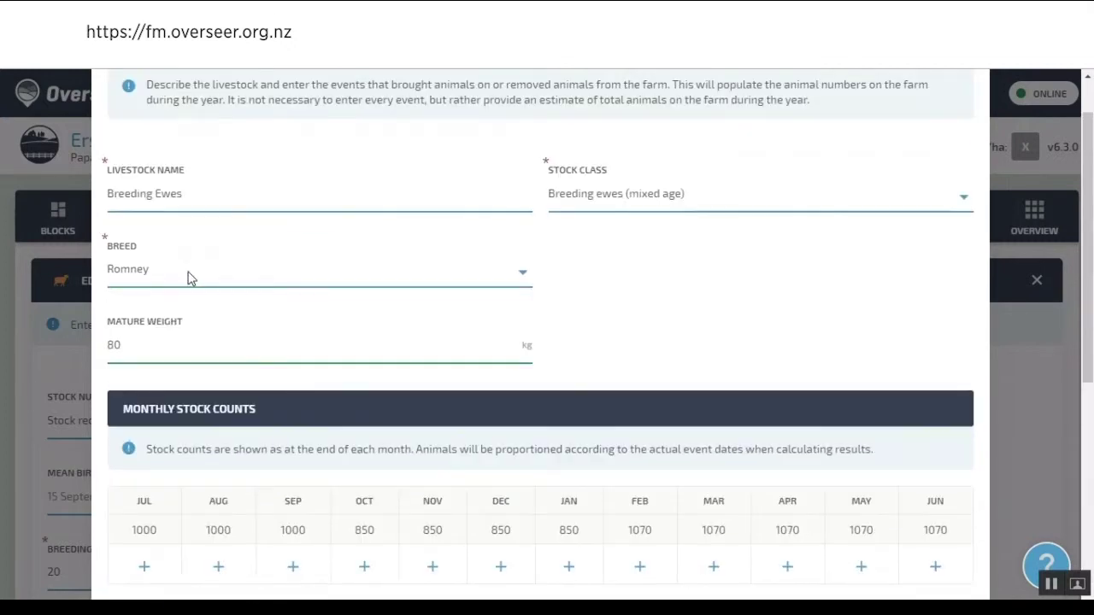
scroll(215, 324, down, 1)
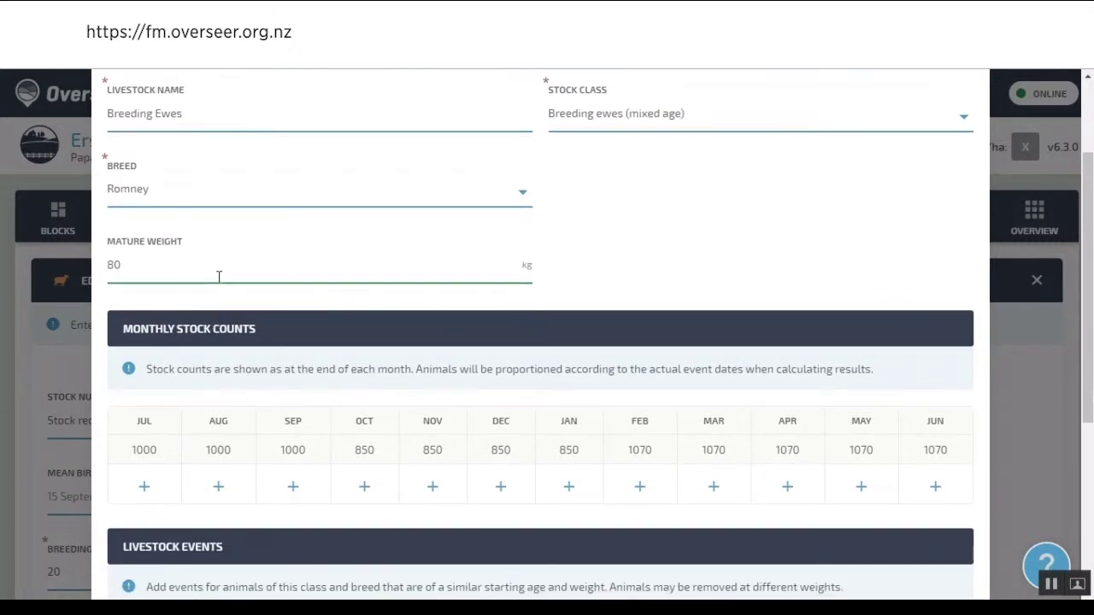
key(BackSpace)
key(BackSpace)
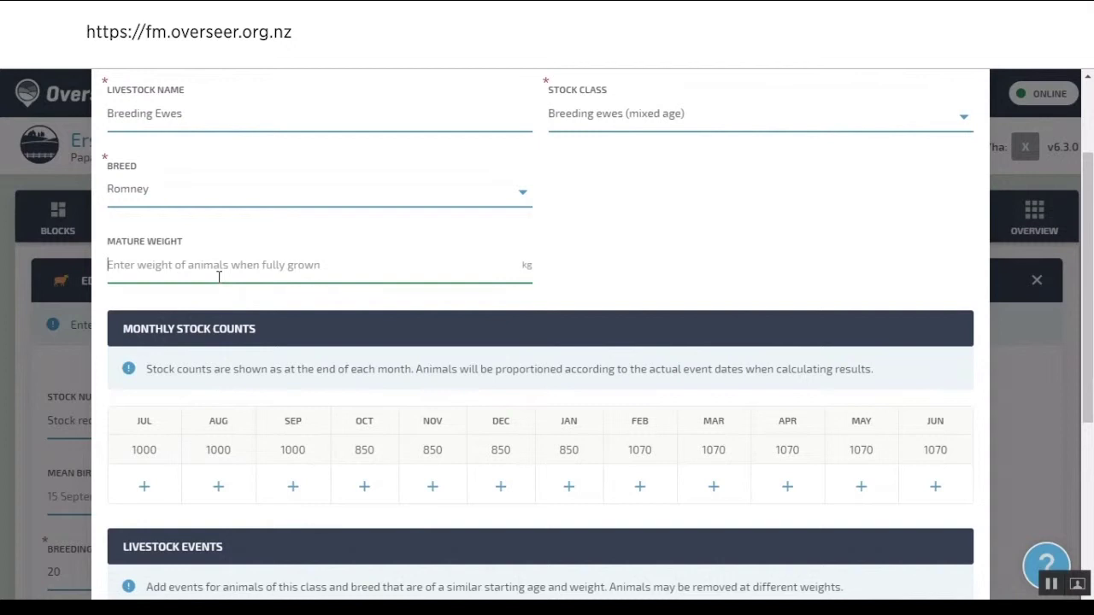
text(45)
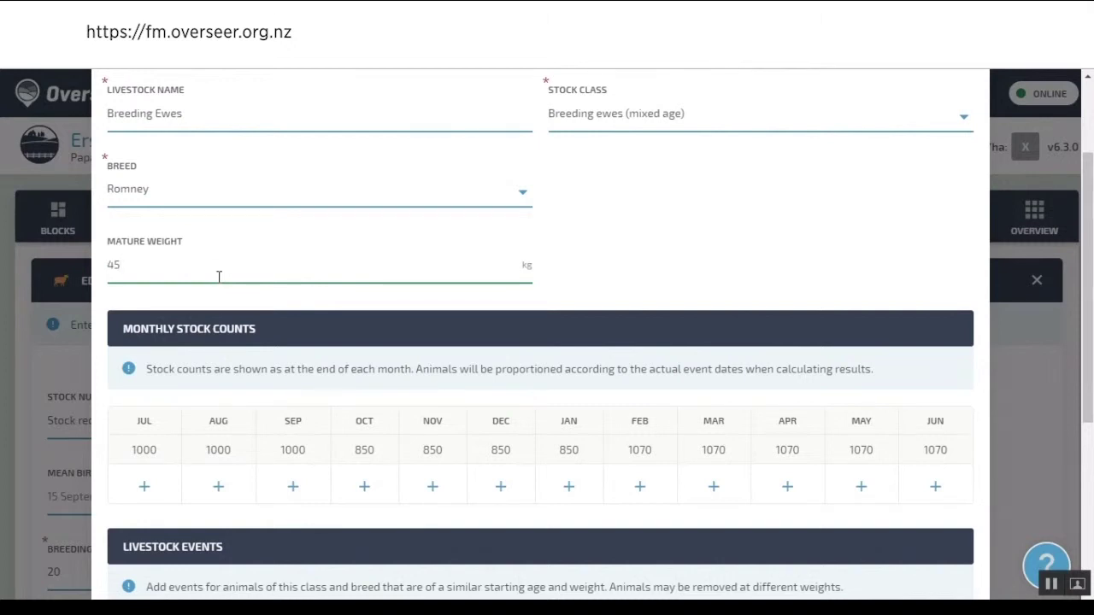
scroll(332, 273, down, 2)
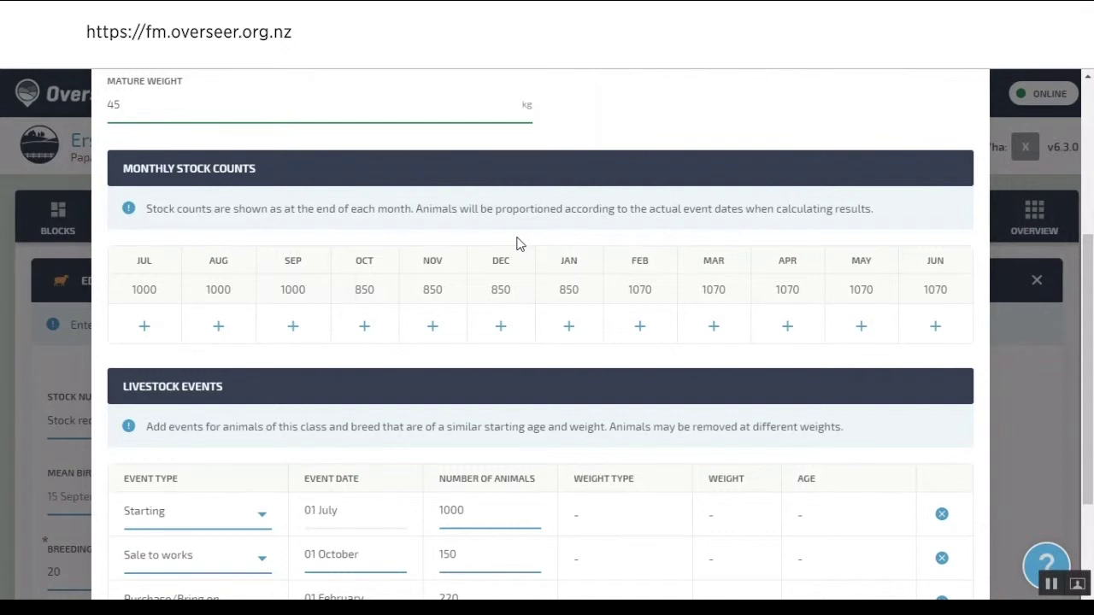
scroll(520, 245, down, 1)
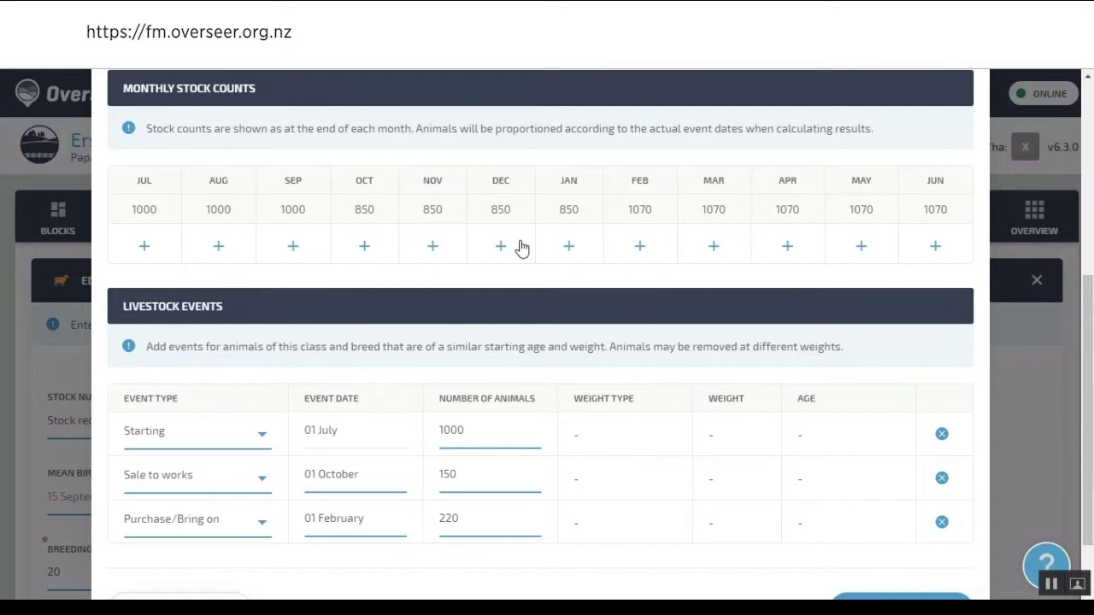
scroll(547, 247, down, 1)
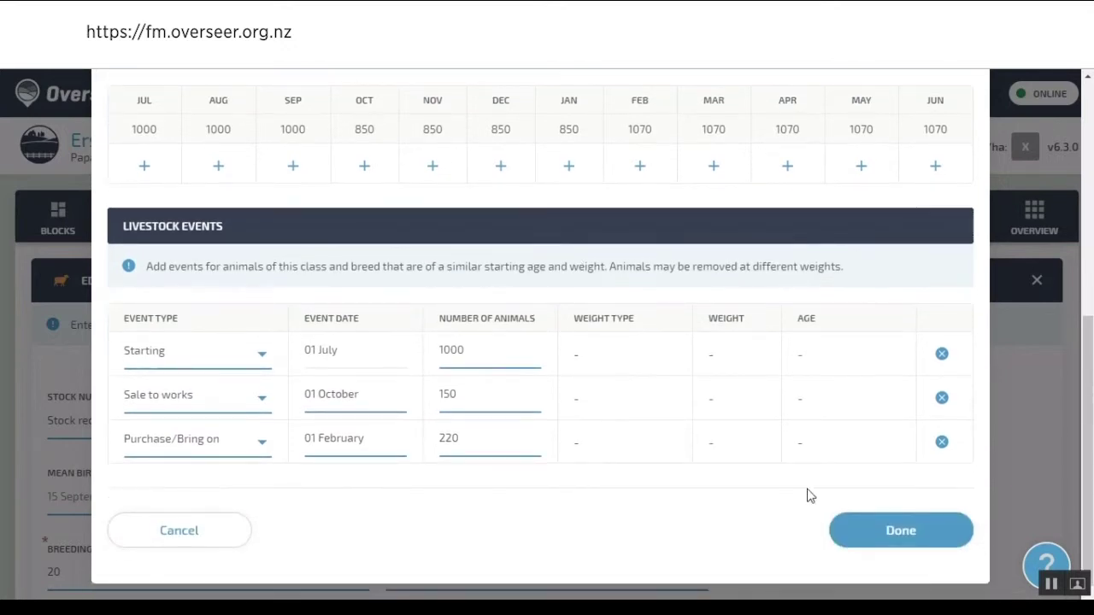
click(902, 531)
scroll(726, 381, down, 2)
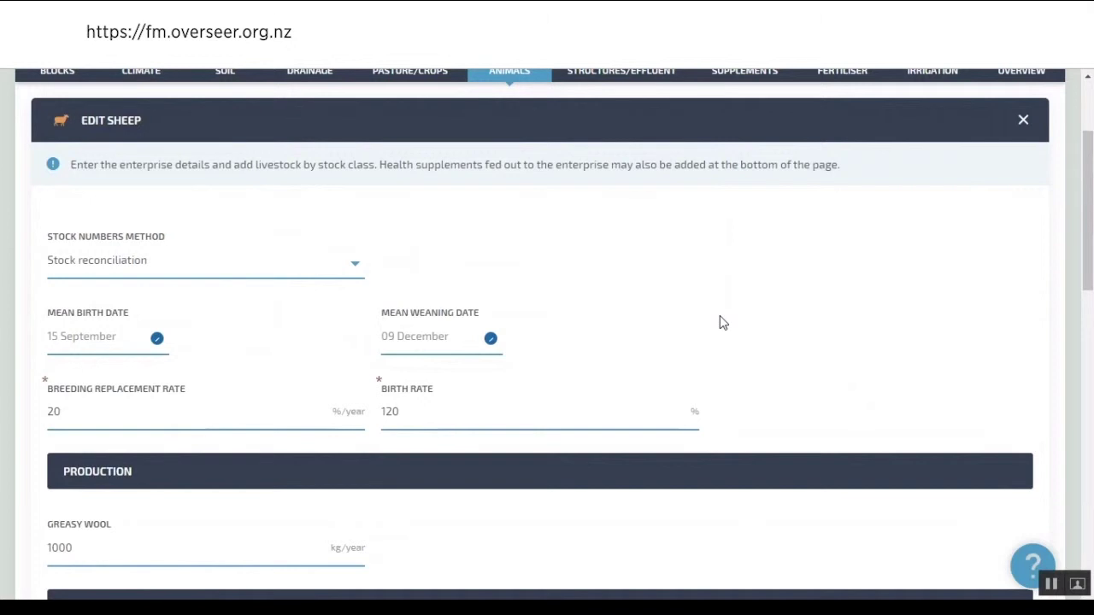
scroll(718, 308, down, 1)
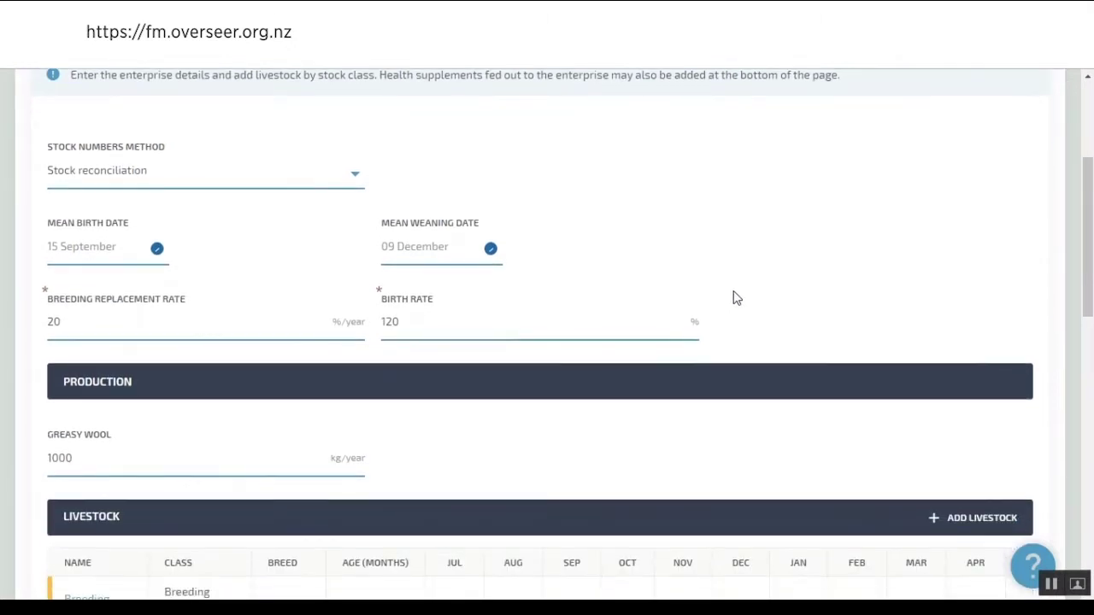
scroll(737, 298, down, 1)
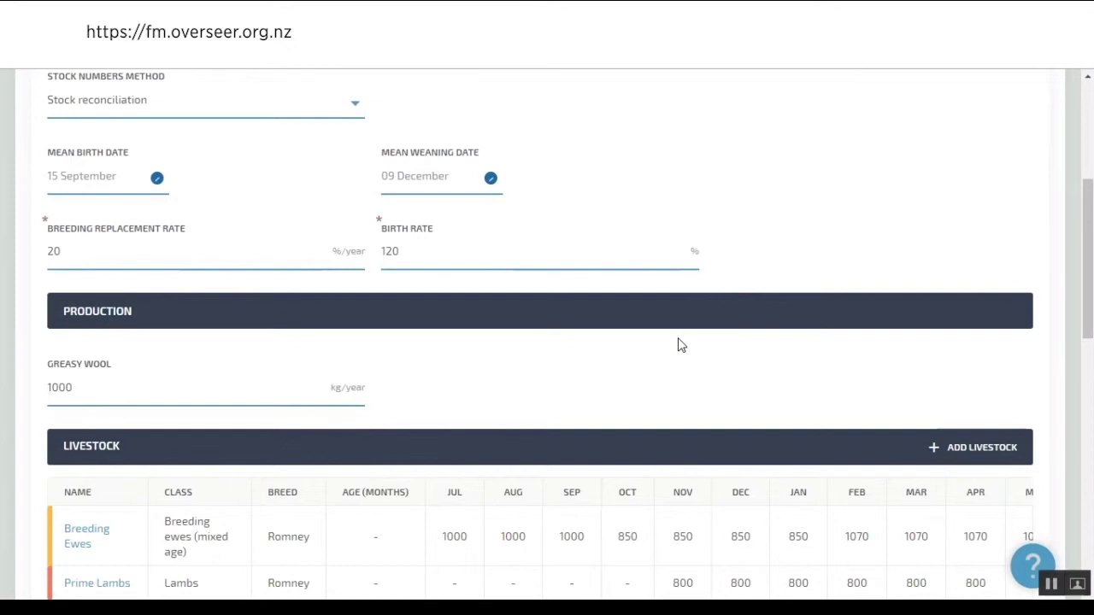
scroll(679, 344, down, 1)
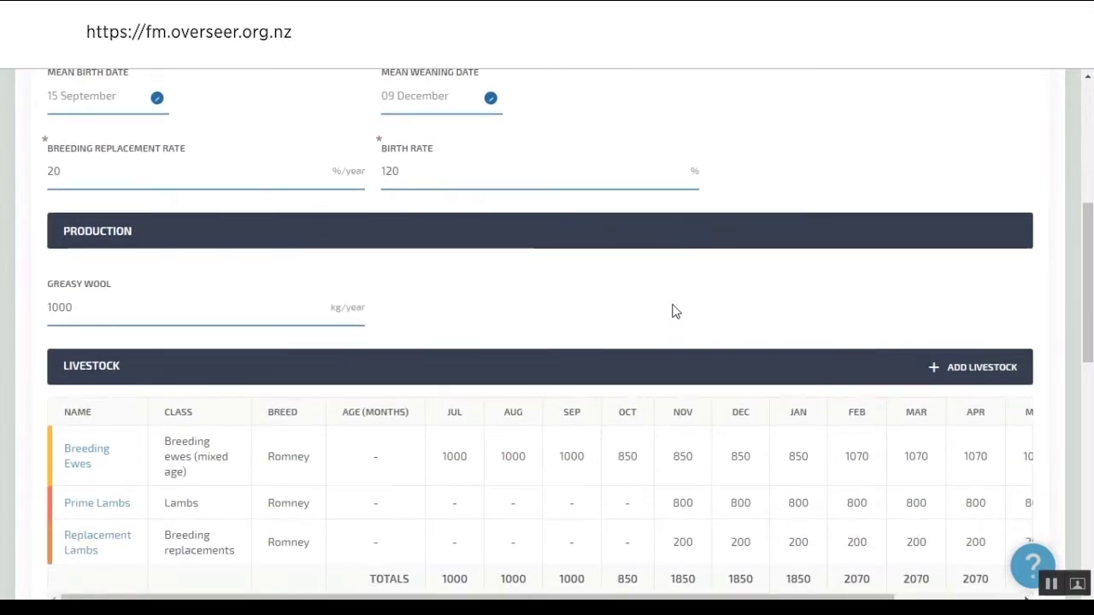
scroll(663, 303, down, 1)
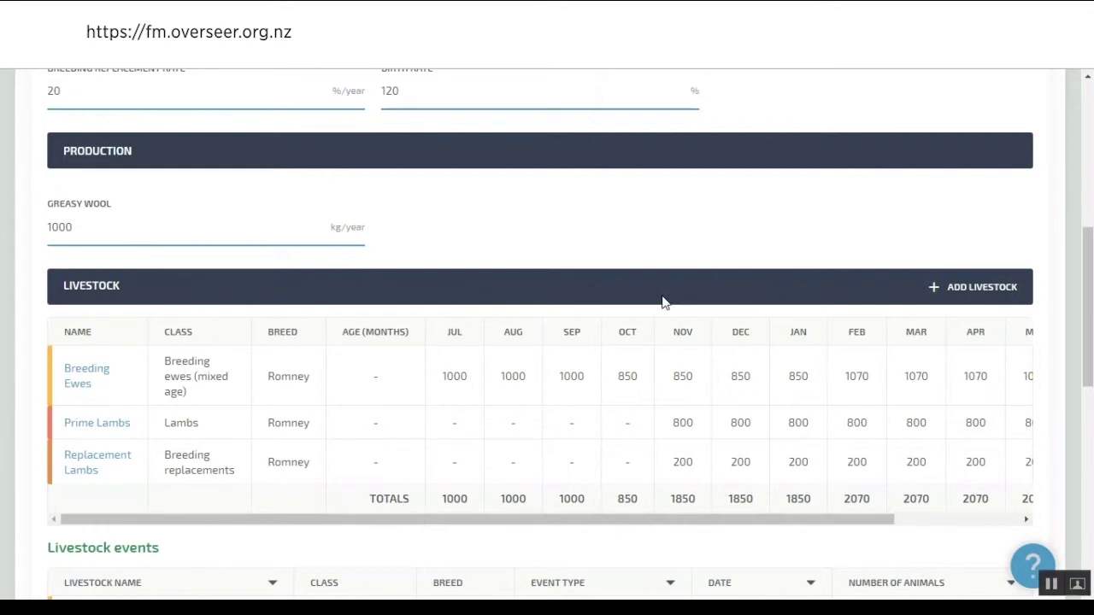
scroll(652, 247, down, 6)
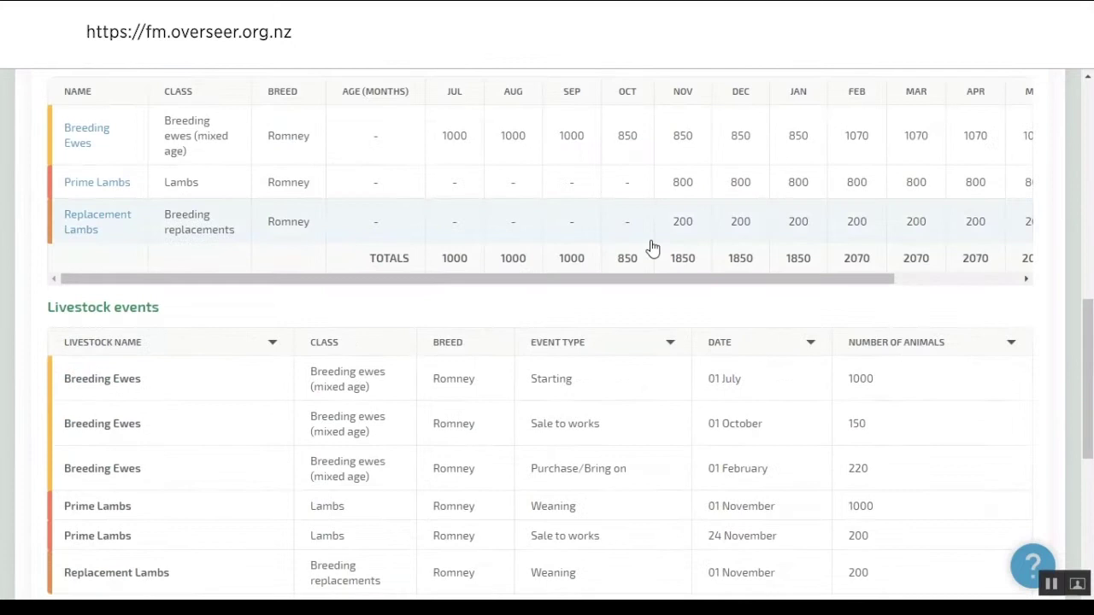
scroll(478, 443, down, 2)
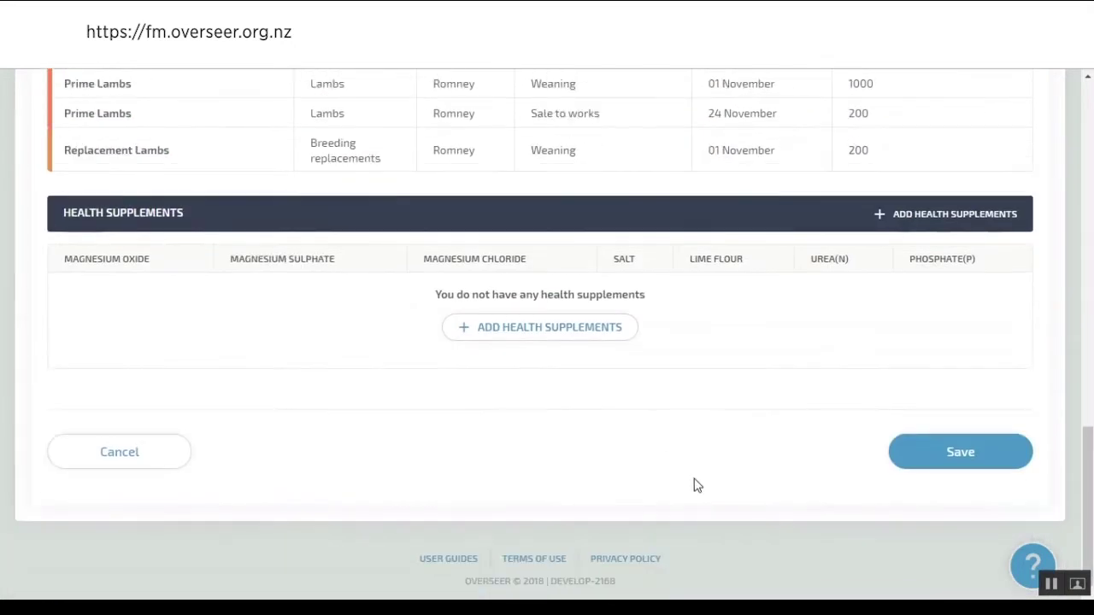
- Save the Edit Sheep form and review sheep numbers of 850, 1850 and 2070 in the enterprises table
click(943, 471)
scroll(709, 472, down, 2)
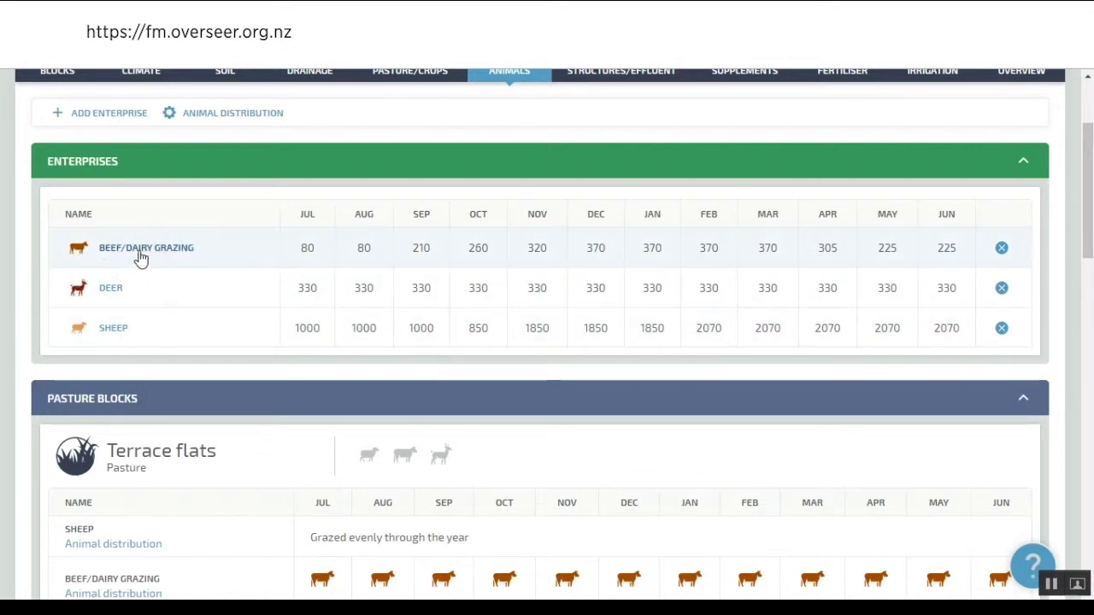
click(139, 255)
scroll(244, 295, down, 5)
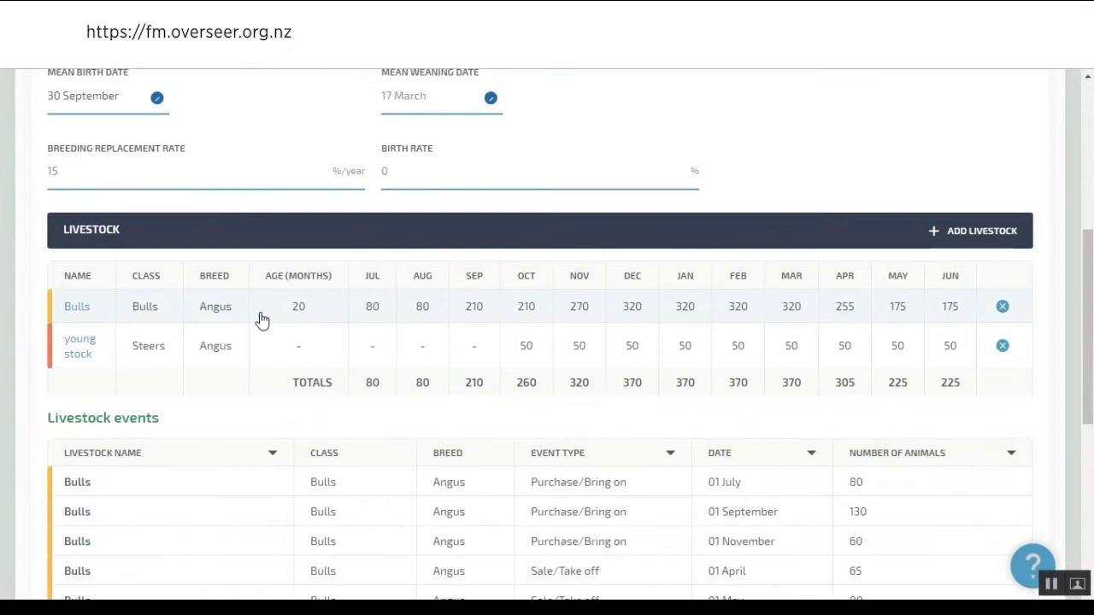
scroll(262, 318, down, 2)
scroll(262, 310, down, 1)
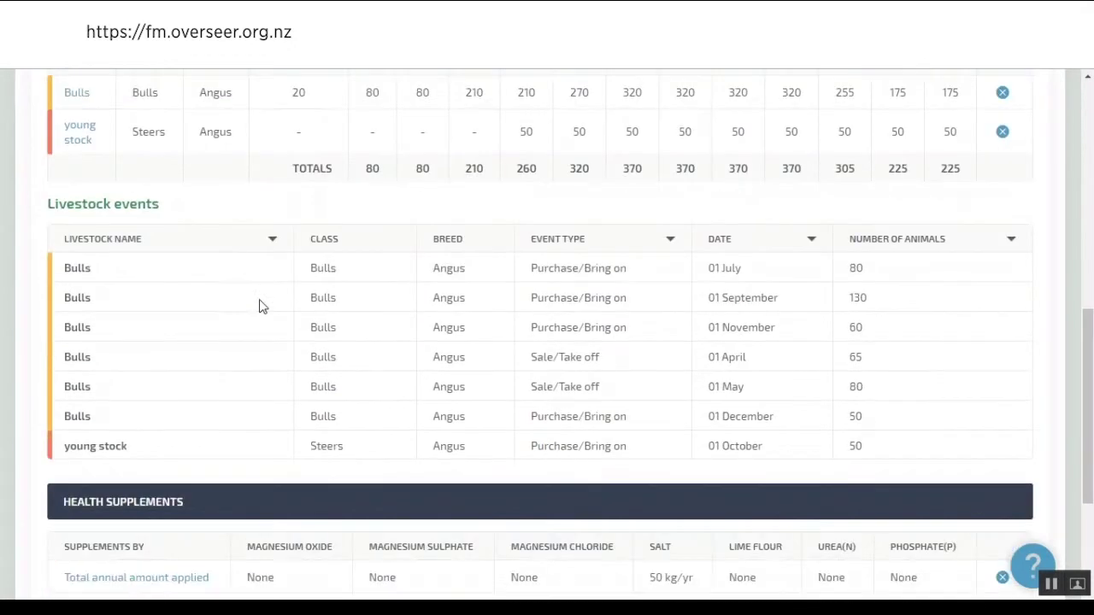
scroll(259, 298, up, 6)
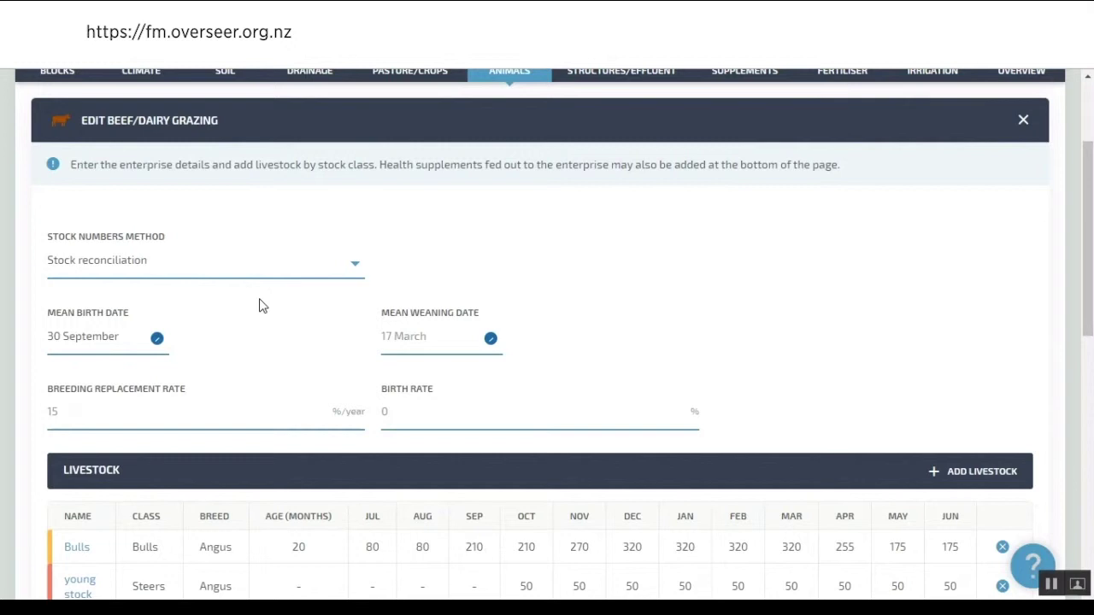
scroll(278, 293, up, 2)
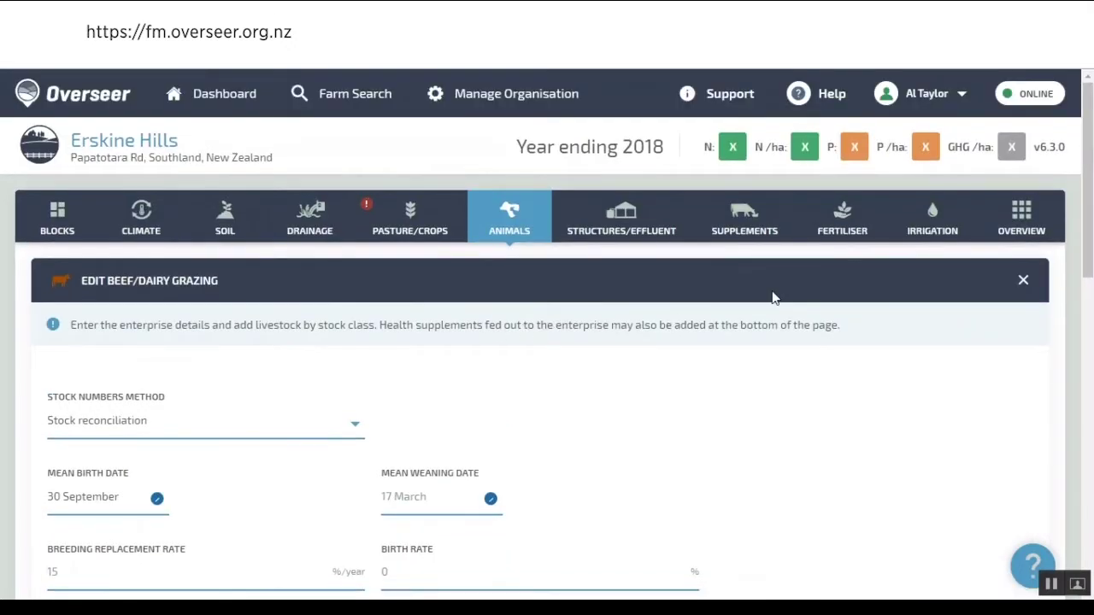
click(1022, 280)
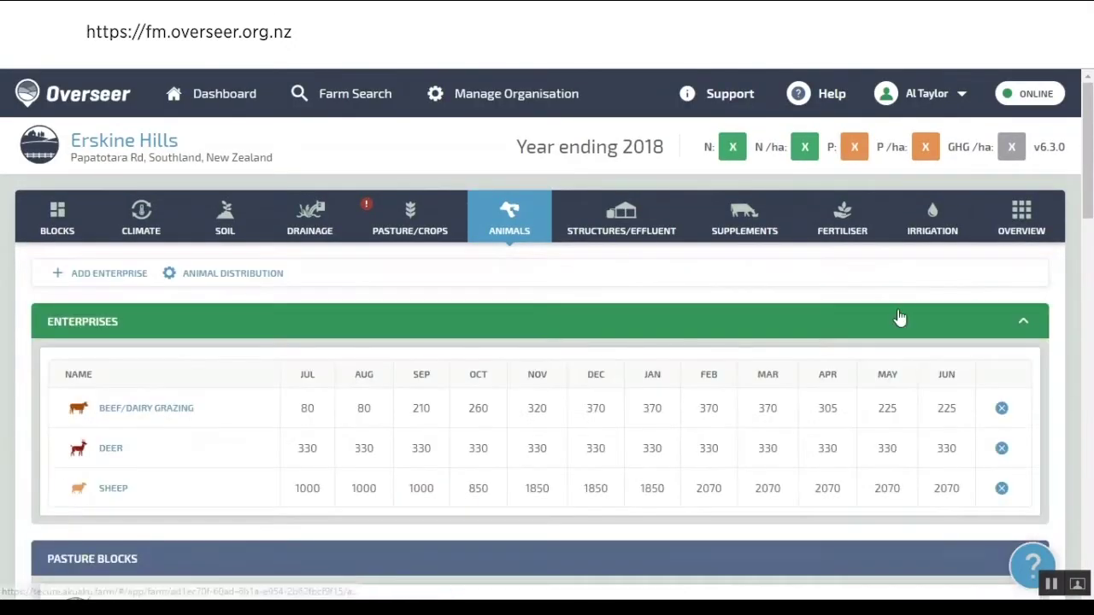
scroll(519, 238, down, 1)
scroll(385, 213, down, 2)
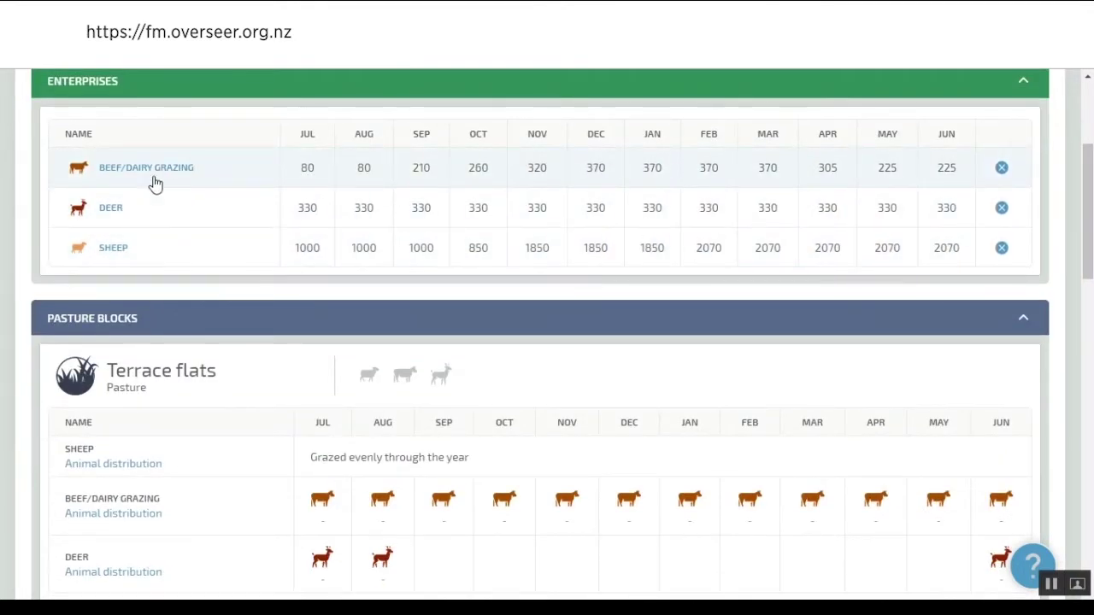
scroll(157, 184, down, 3)
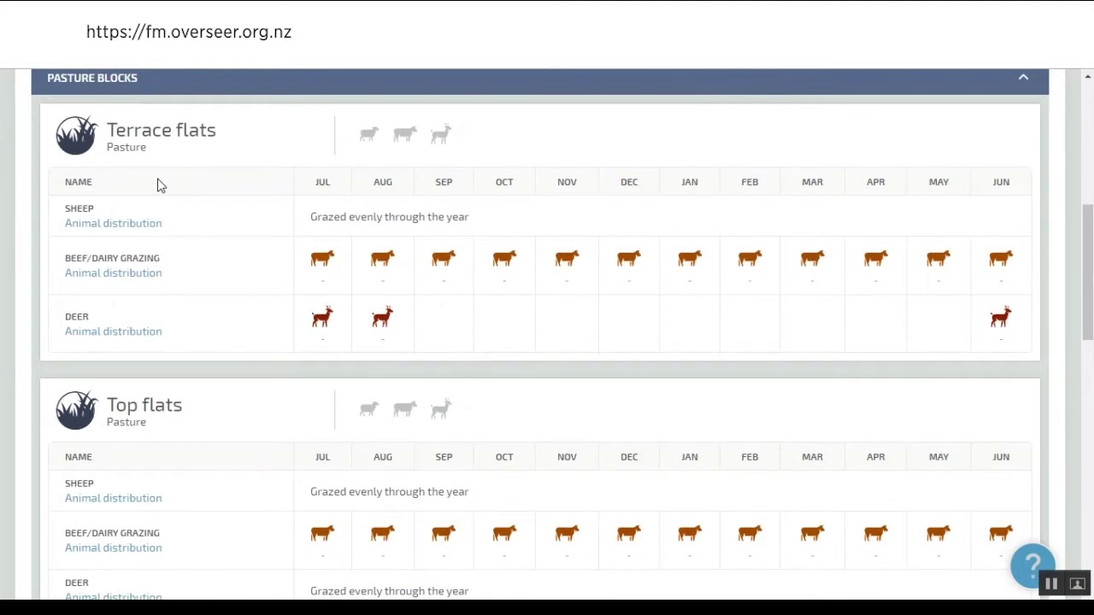
scroll(159, 186, down, 2)
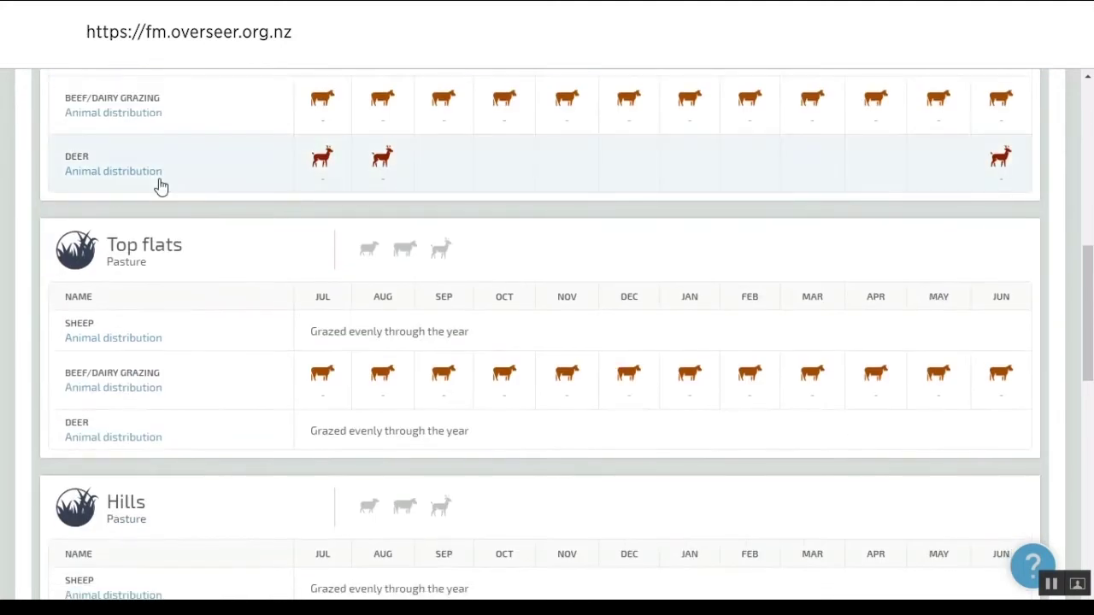
- Untick November, December and January beef/dairy grazing for Terrace flats in the animal distribution
click(145, 343)
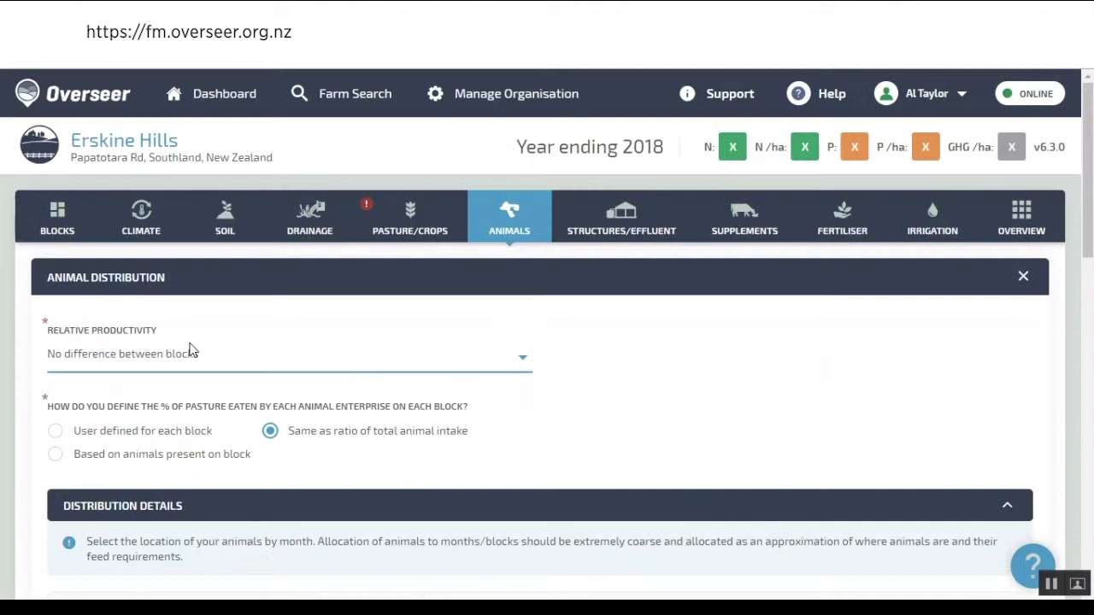
scroll(367, 352, down, 4)
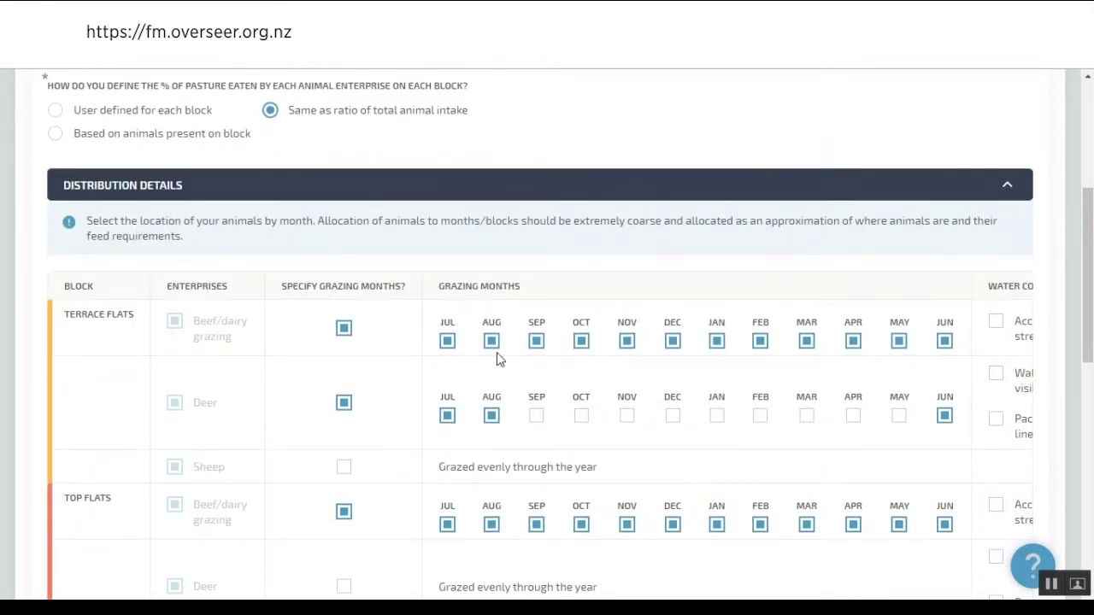
click(629, 342)
click(672, 342)
click(716, 342)
scroll(705, 337, down, 2)
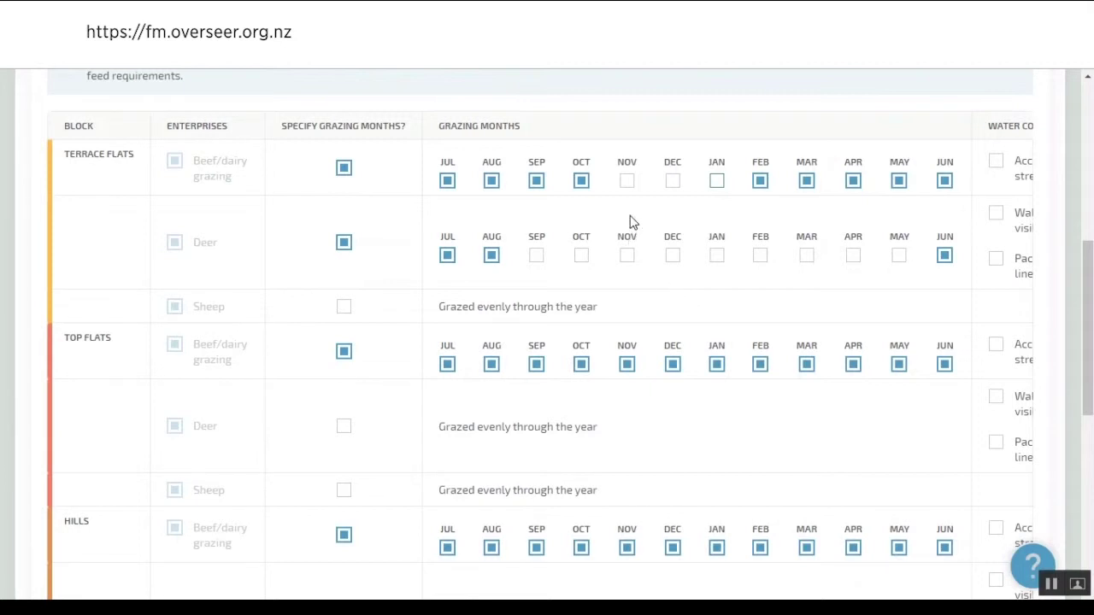
scroll(613, 217, down, 5)
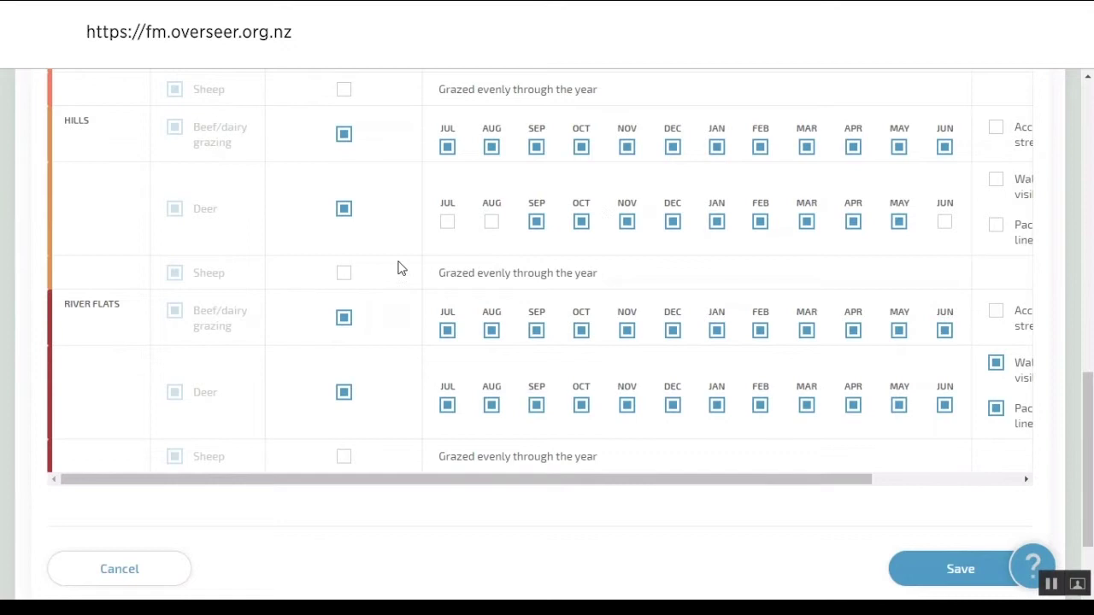
- Save the updated animal distribution
click(947, 567)
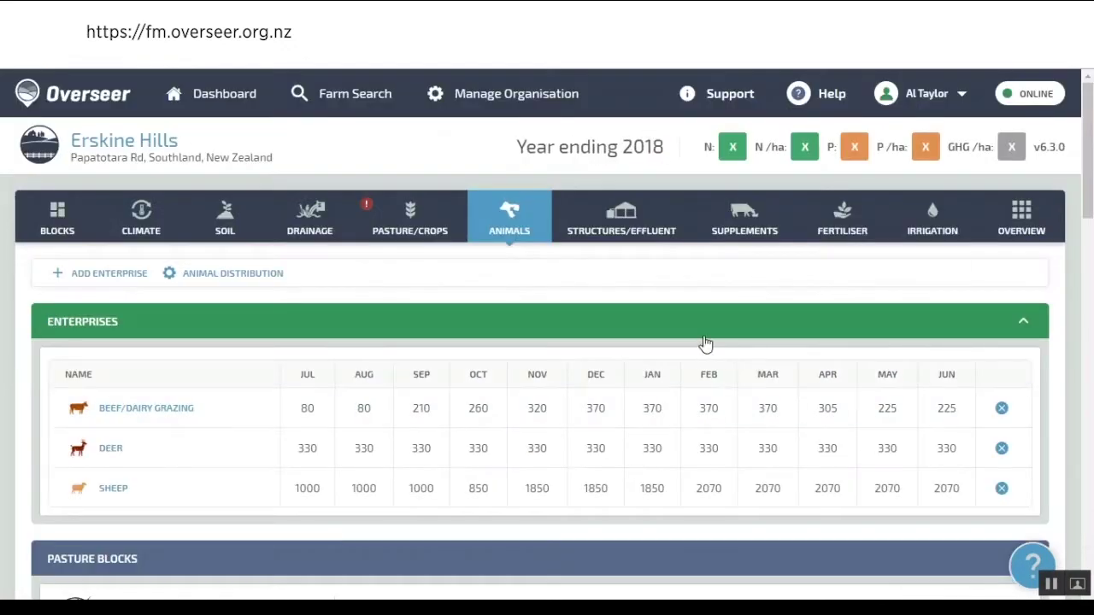
scroll(705, 345, down, 6)
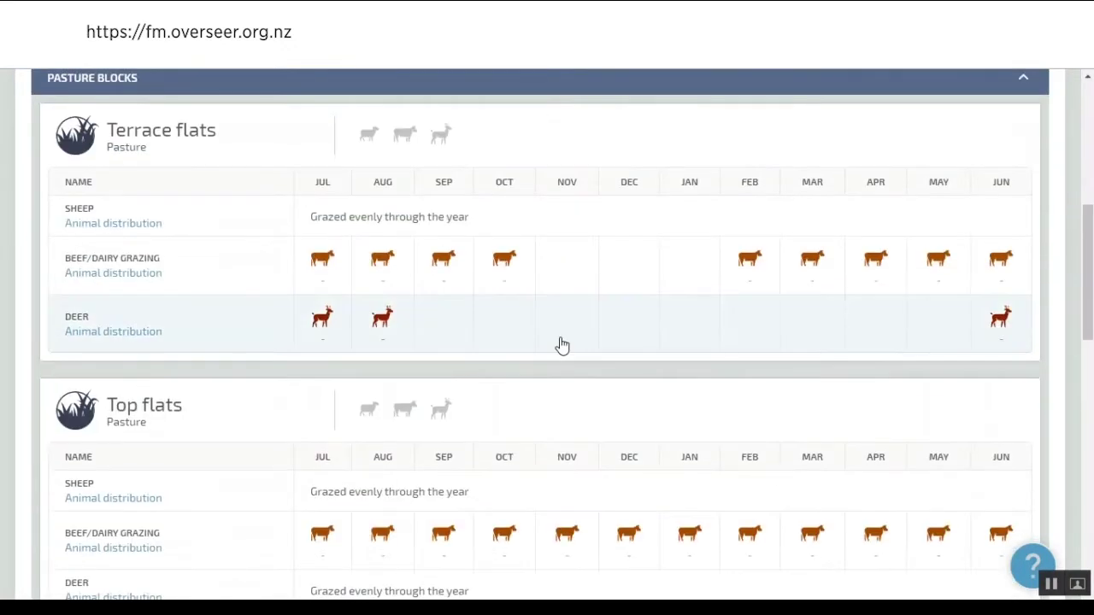
scroll(288, 291, down, 2)
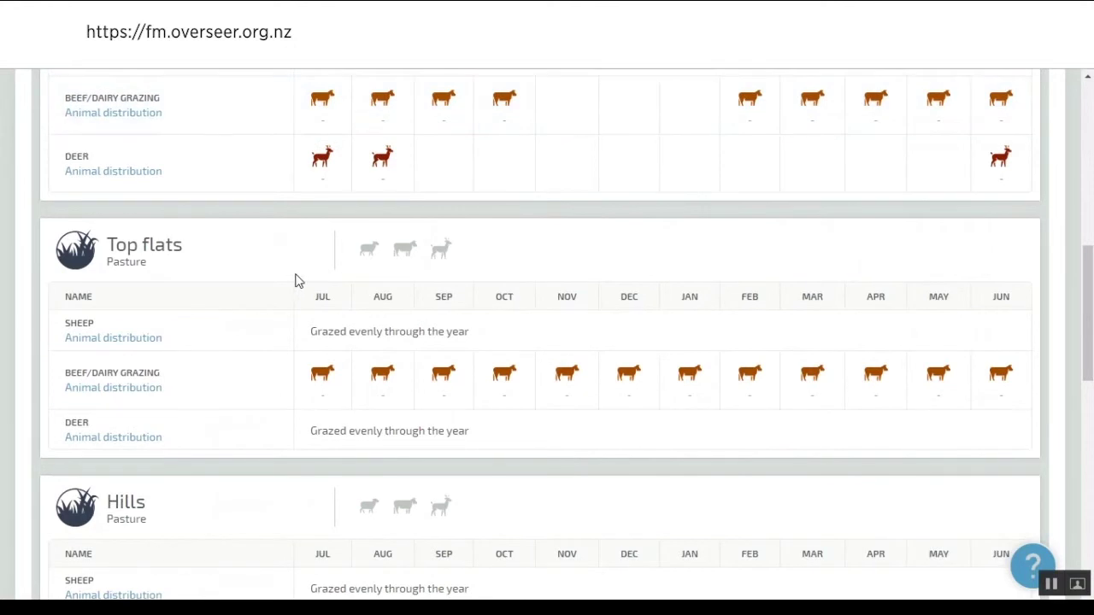
scroll(298, 280, up, 2)
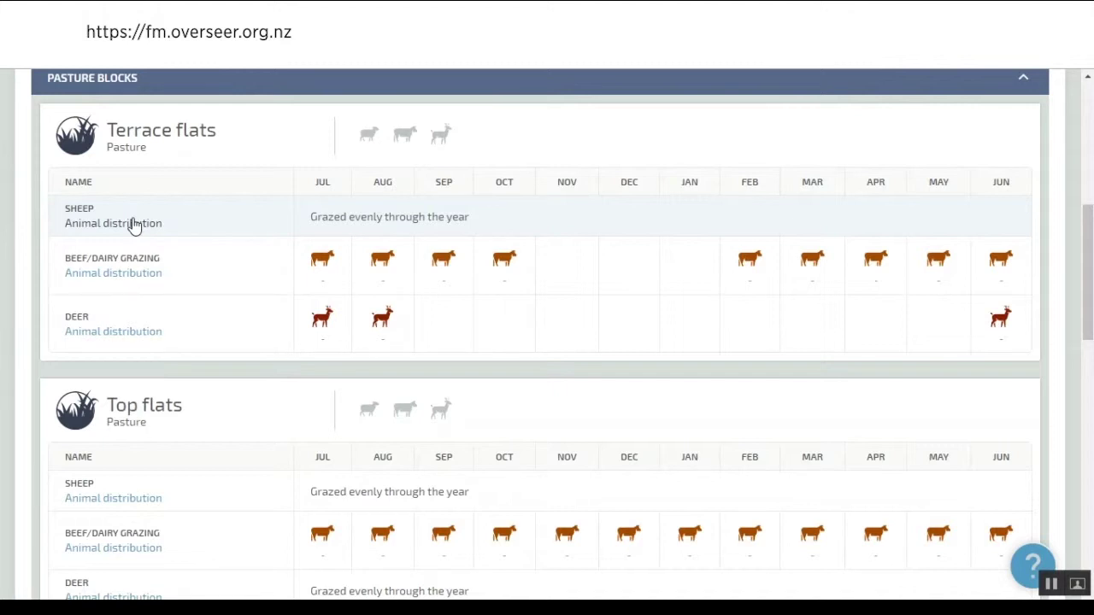
- Return to the top of the Animals page and go to Pasture/Crops
scroll(139, 224, down, 12)
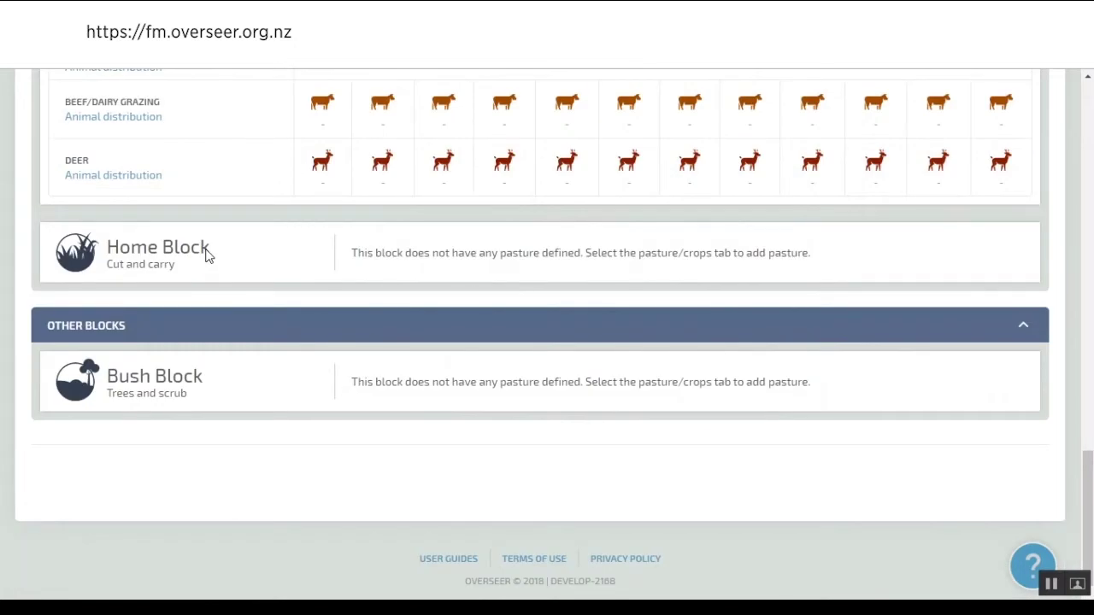
scroll(205, 256, up, 9)
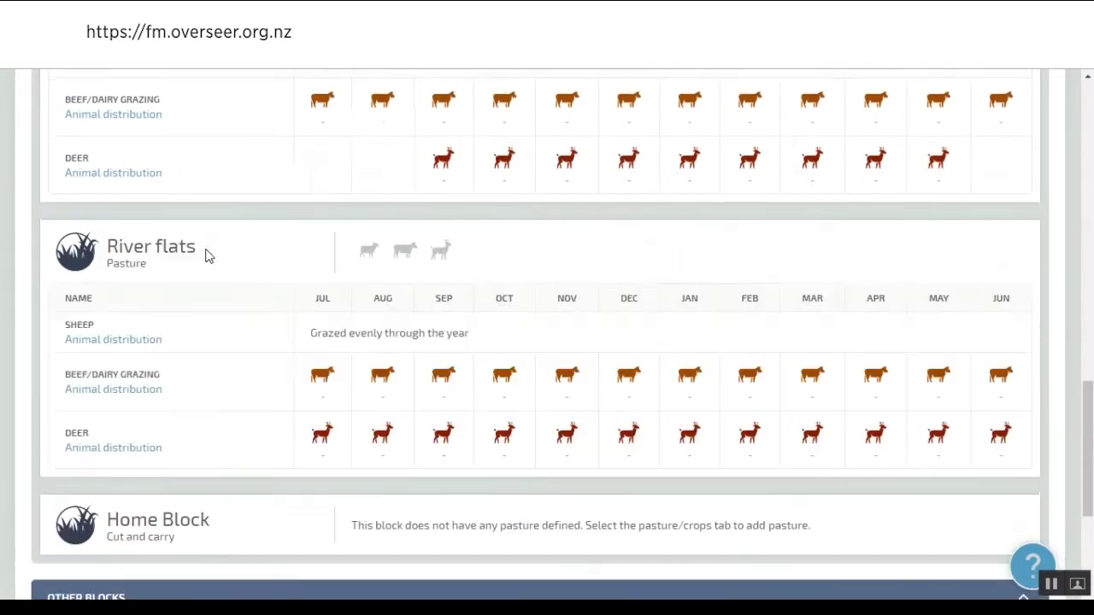
scroll(207, 257, up, 5)
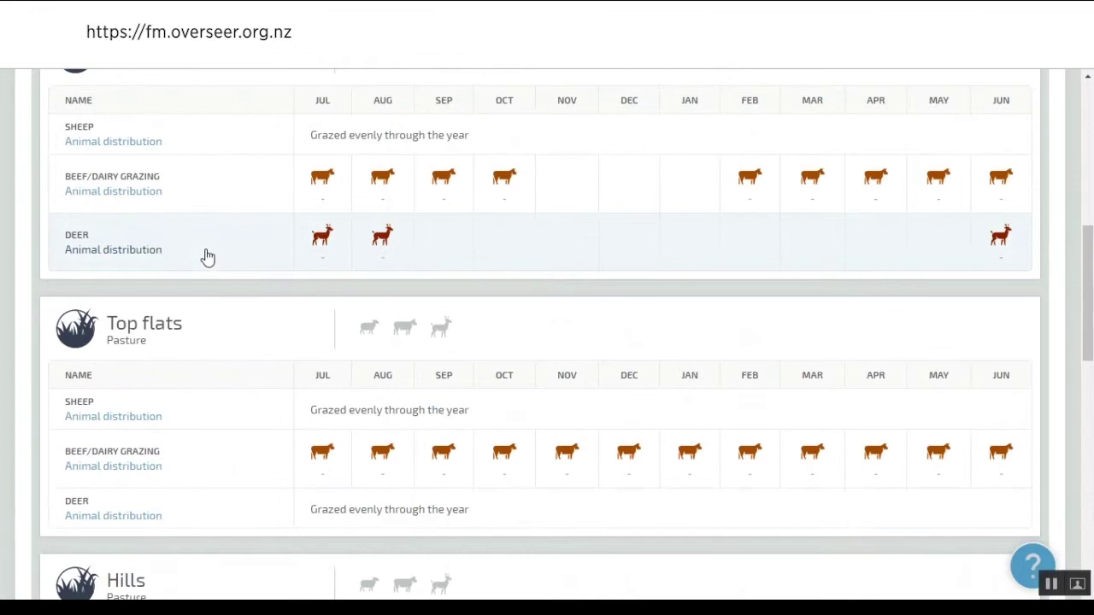
scroll(210, 258, down, 2)
scroll(212, 257, up, 2)
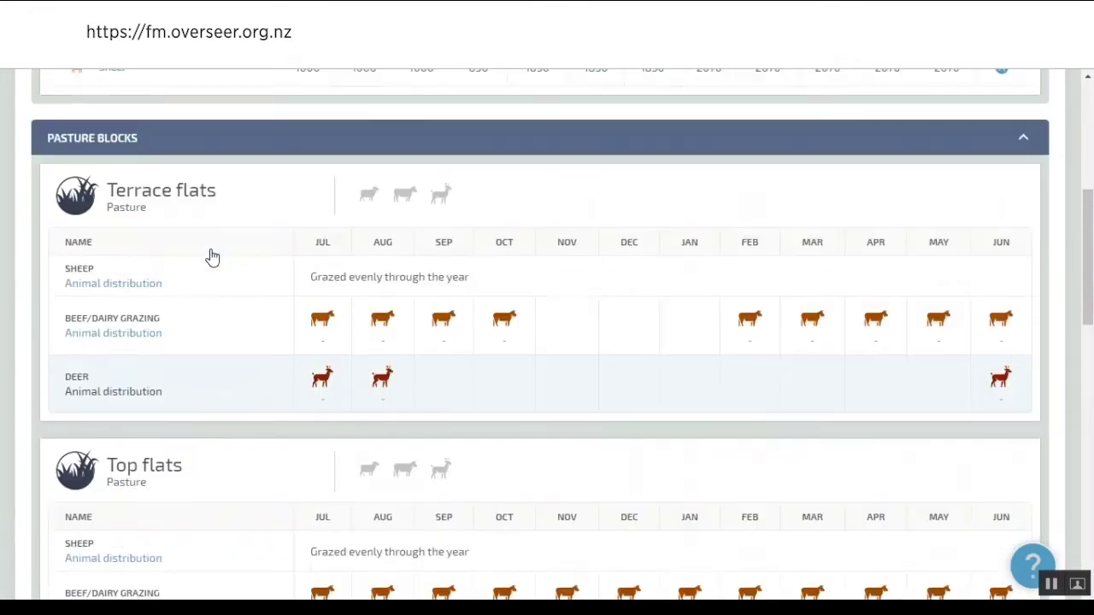
scroll(213, 256, up, 1)
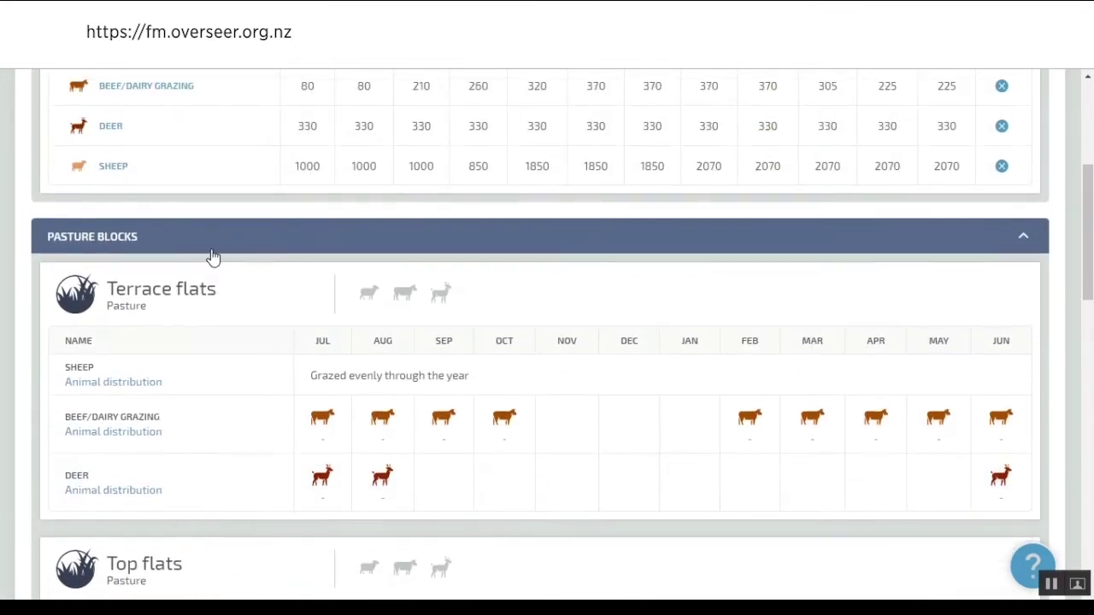
scroll(214, 256, up, 2)
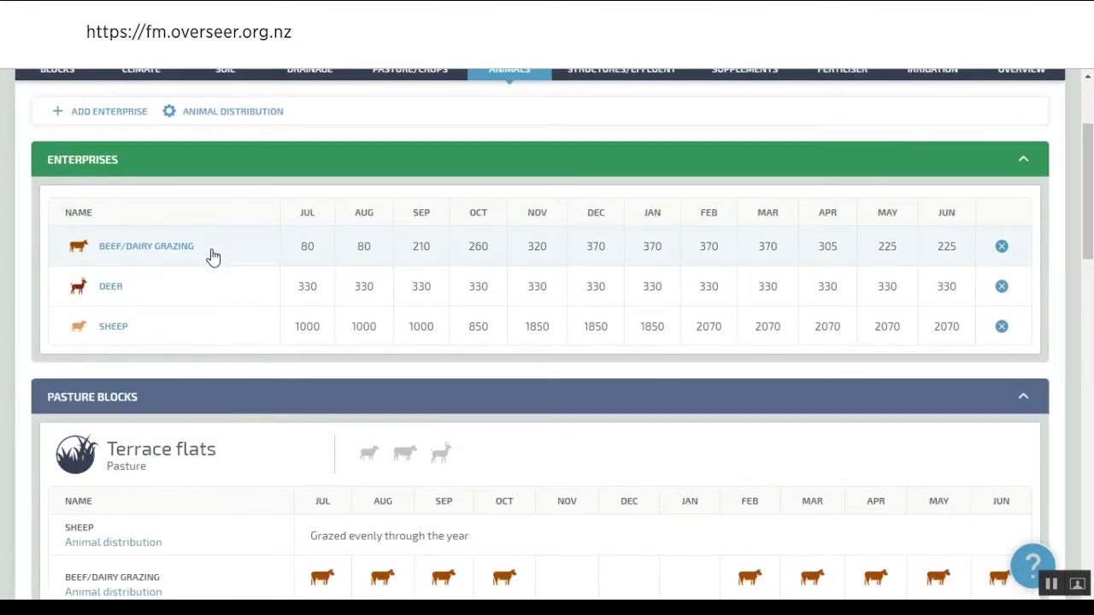
scroll(213, 251, up, 2)
click(423, 236)
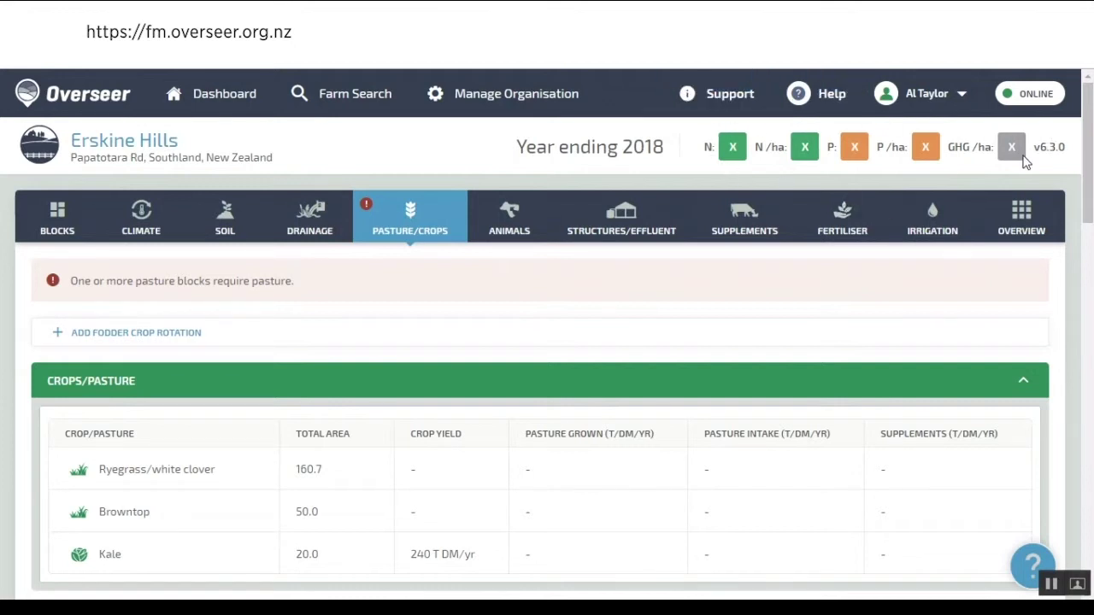
- Look over Crops/Pasture, the kale Fodder Crop Rotation and Pasture Blocks, then choose Add Pasture on Home Block
scroll(500, 210, down, 2)
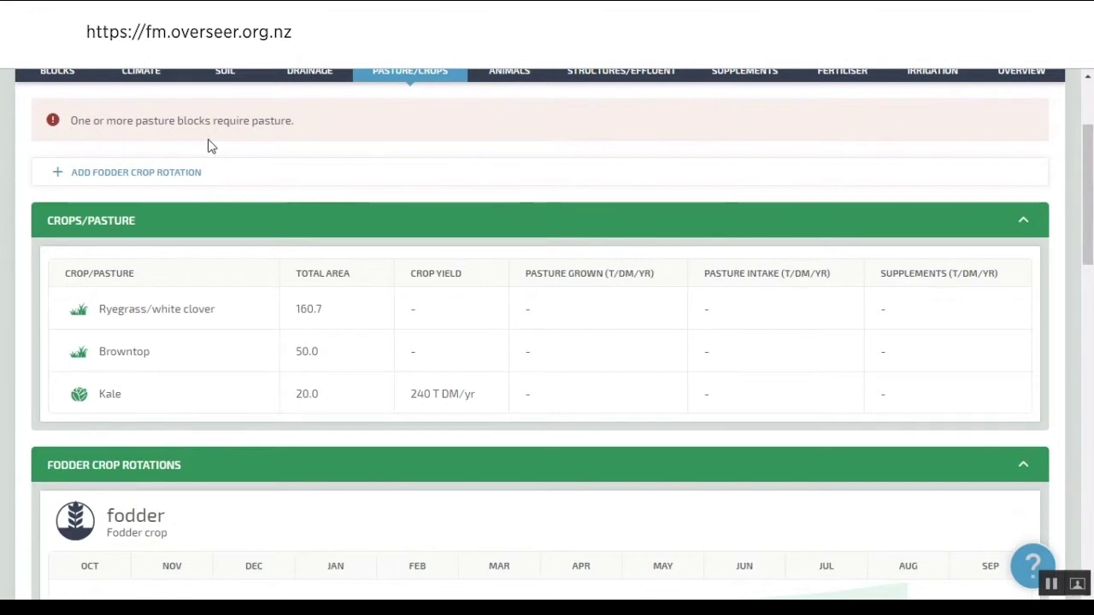
scroll(209, 146, up, 1)
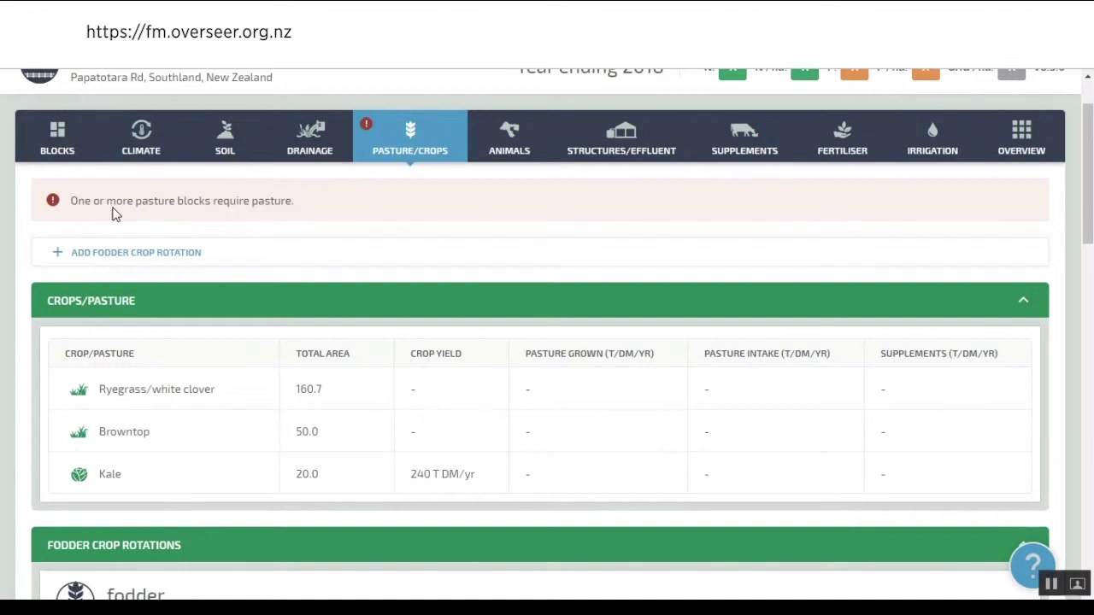
scroll(261, 222, down, 4)
scroll(271, 214, down, 6)
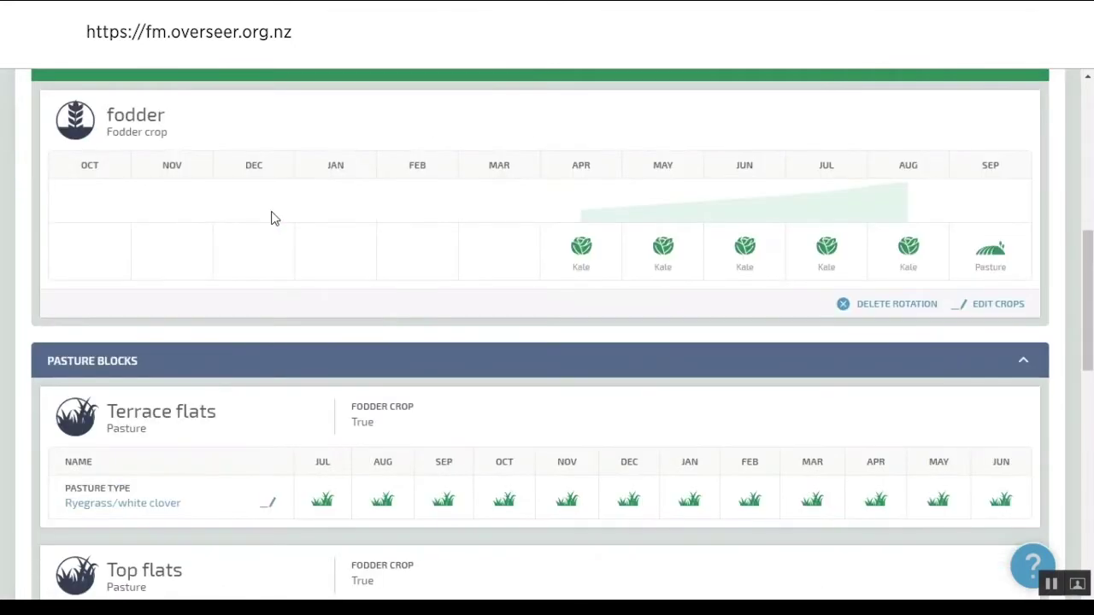
scroll(272, 224, down, 5)
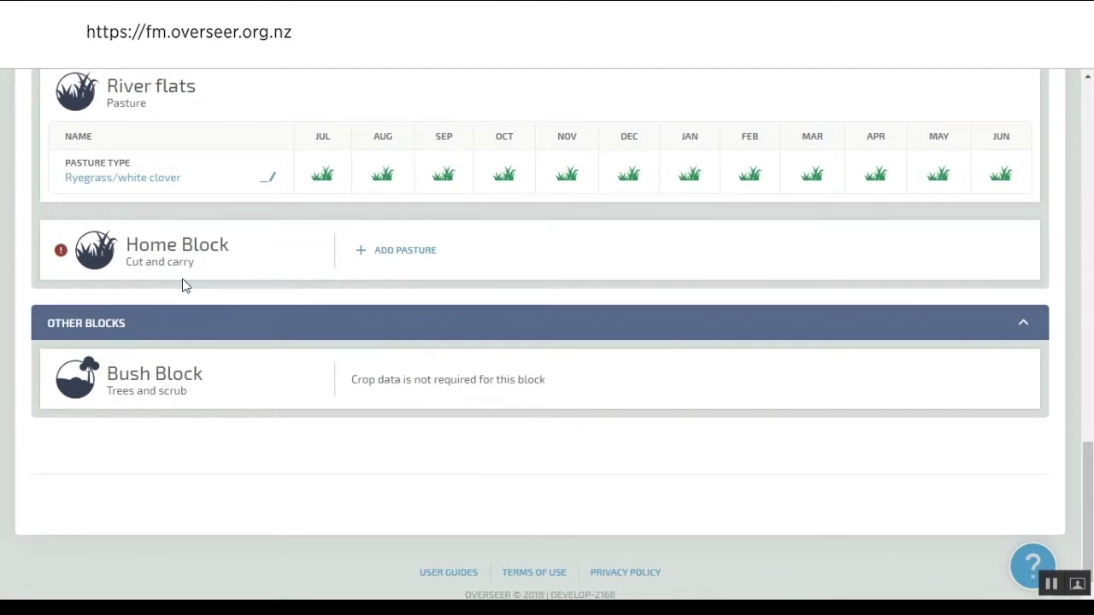
click(426, 254)
- Compare the Flat, Rolling and Easy hill topography descriptions for the Home Block
scroll(472, 285, down, 1)
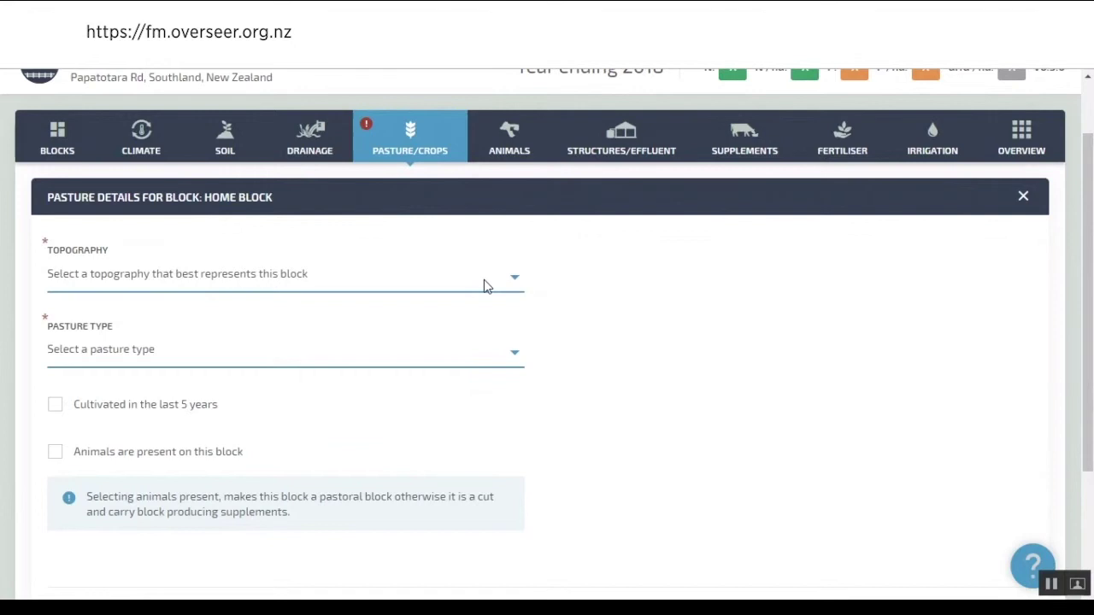
click(485, 284)
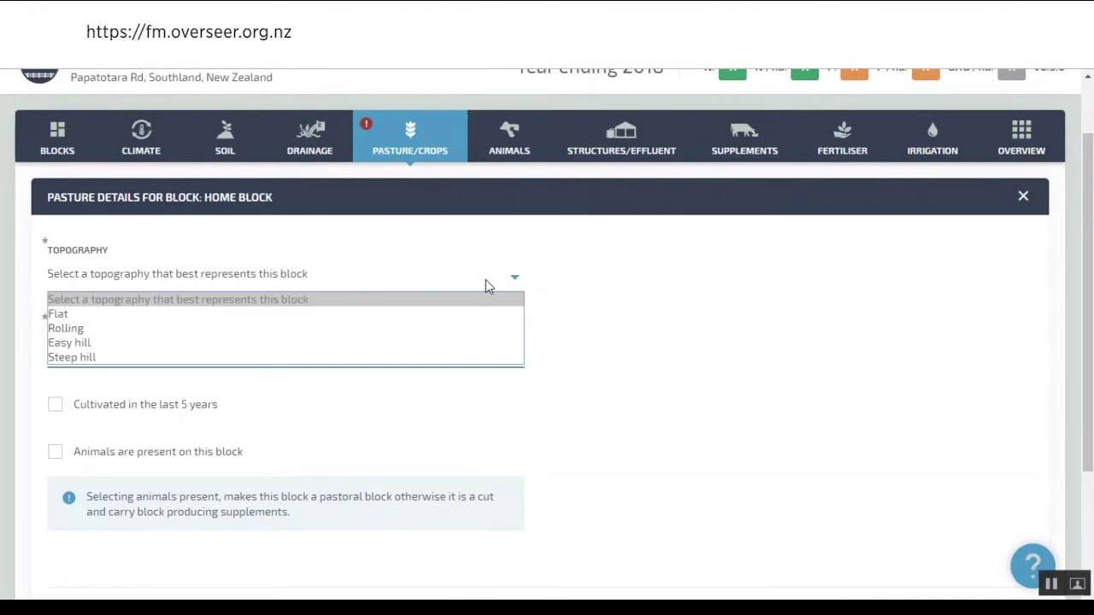
click(441, 314)
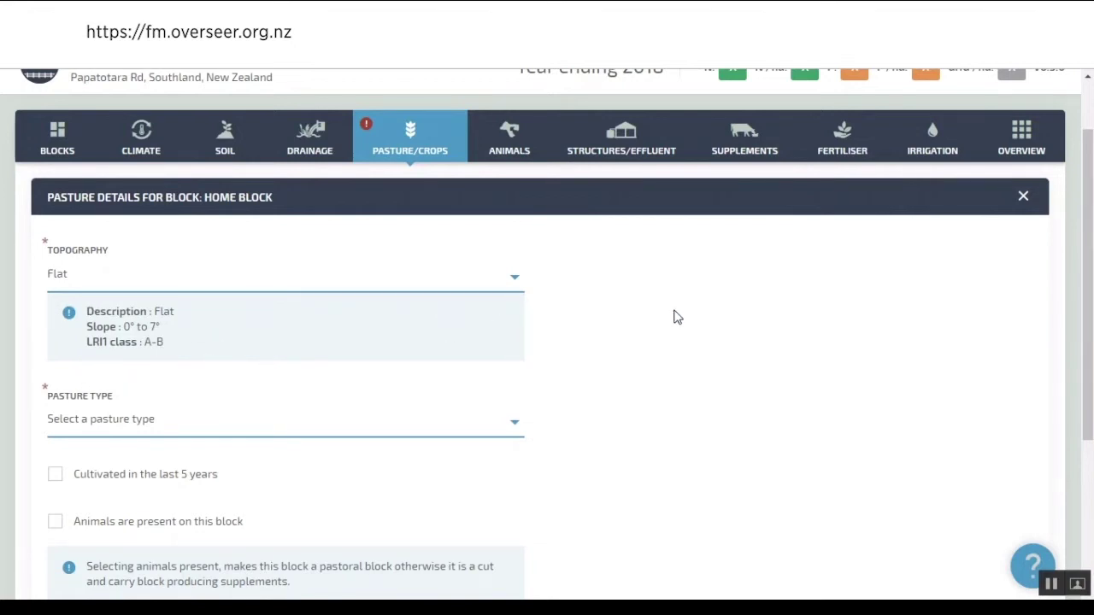
click(509, 284)
click(459, 329)
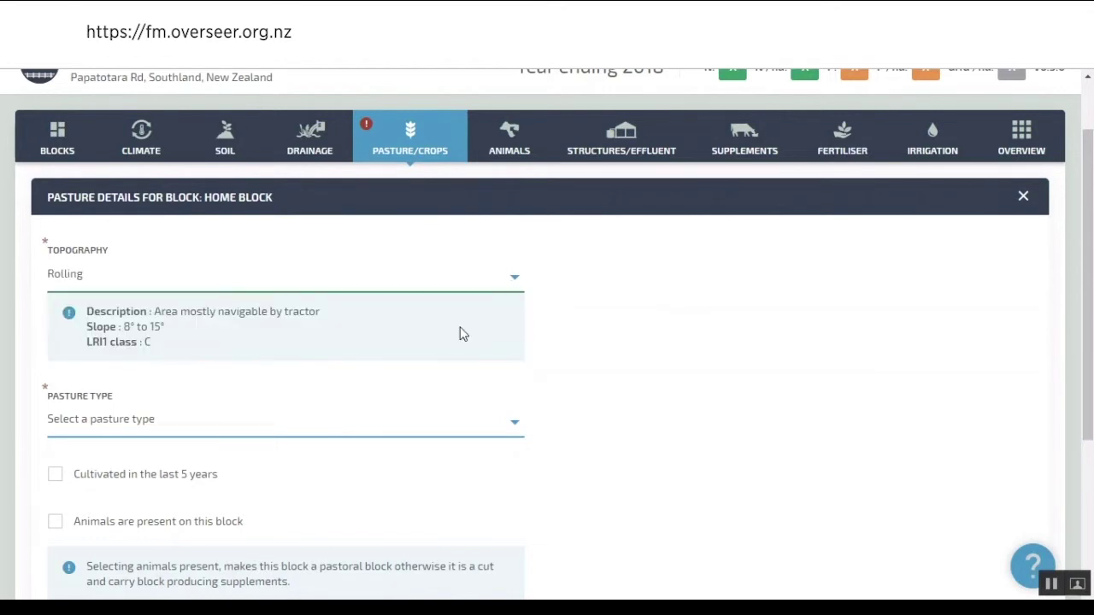
click(499, 286)
click(450, 342)
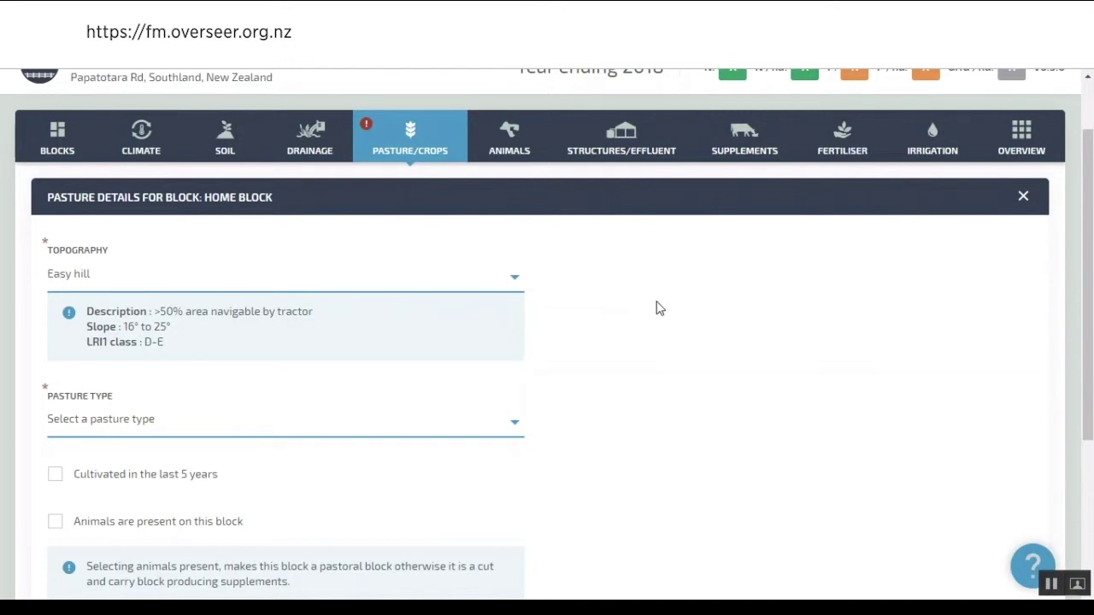
- Settle the Home Block topography on Flat after rechecking Rolling
click(513, 277)
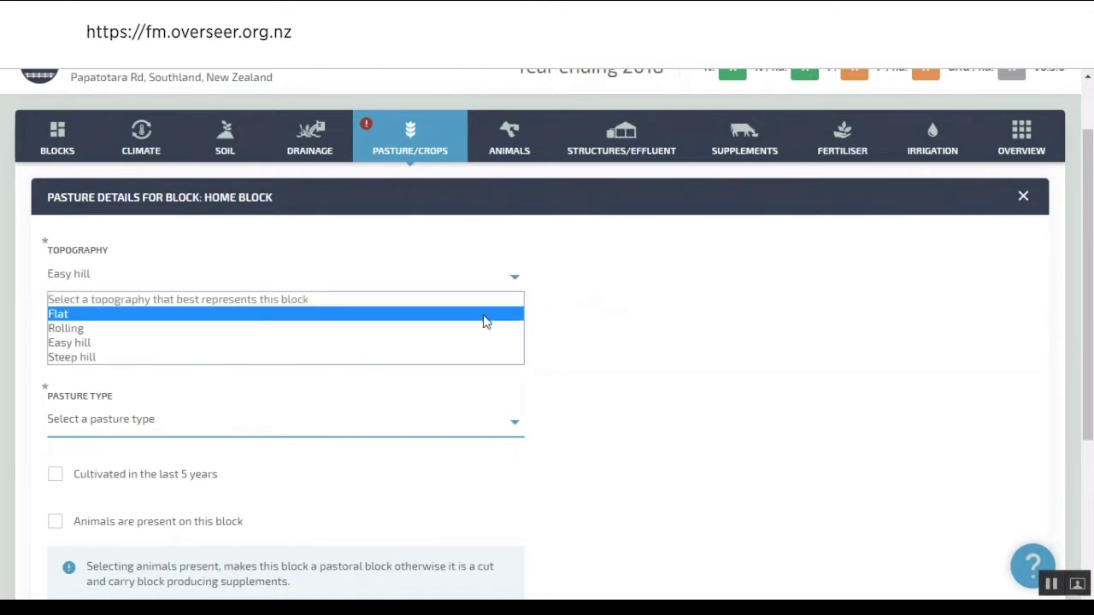
click(484, 314)
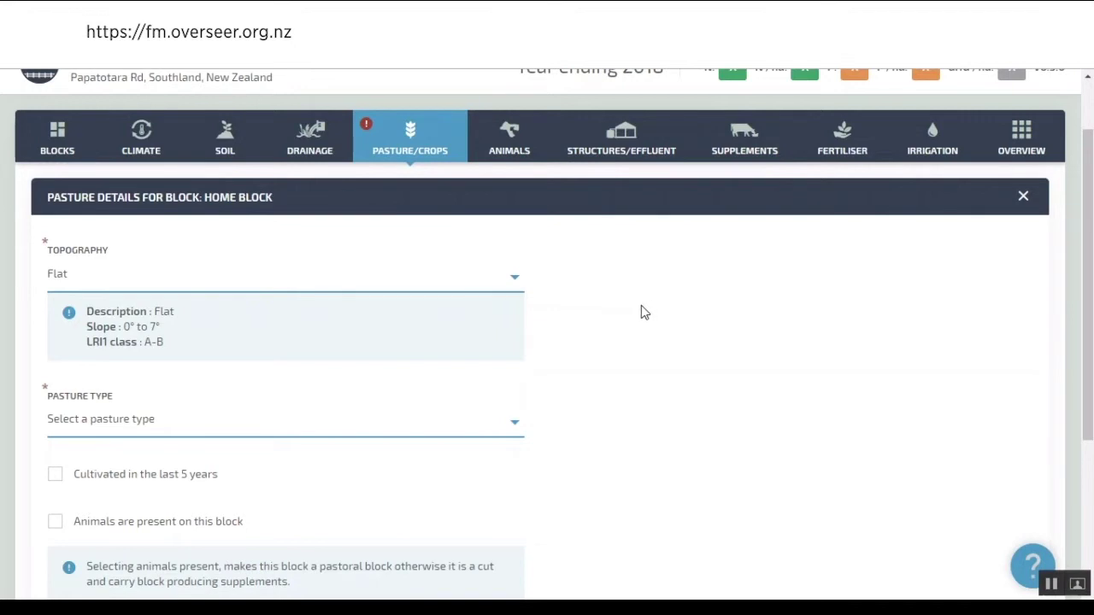
click(511, 282)
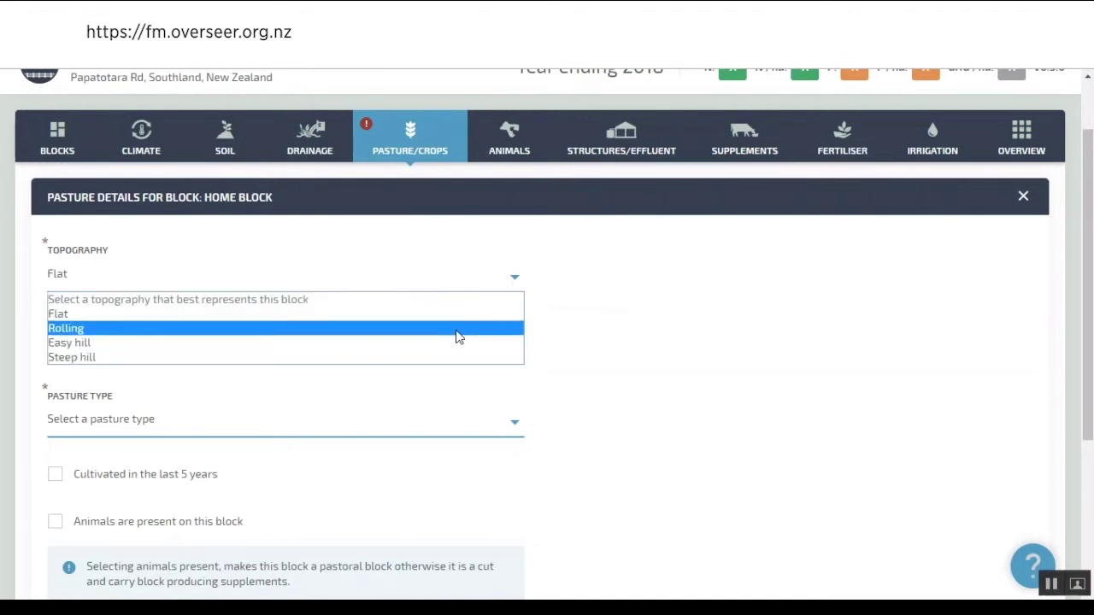
click(457, 332)
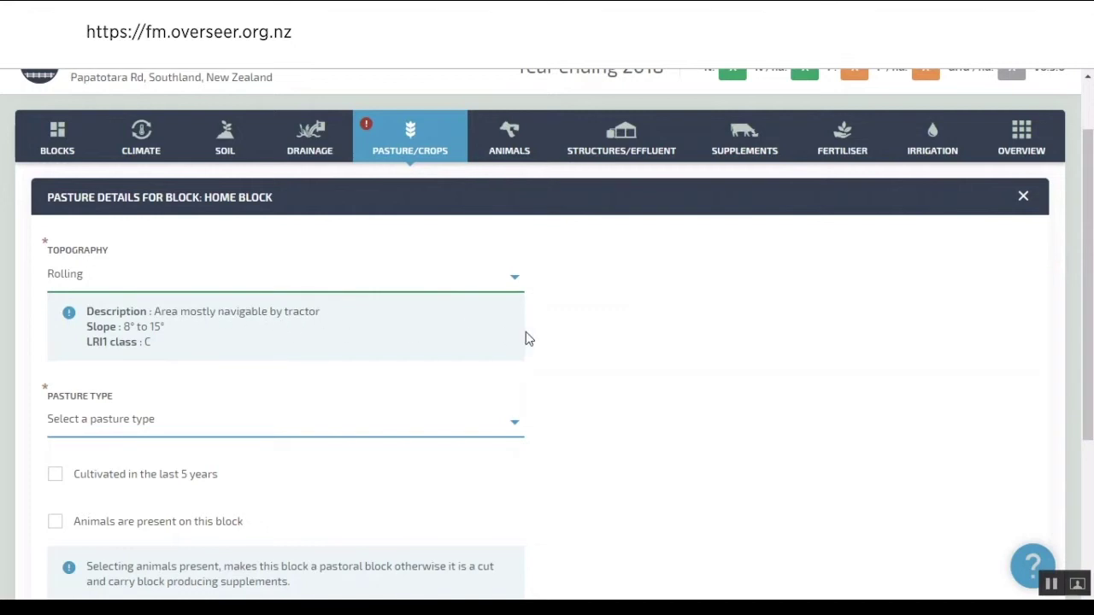
click(428, 282)
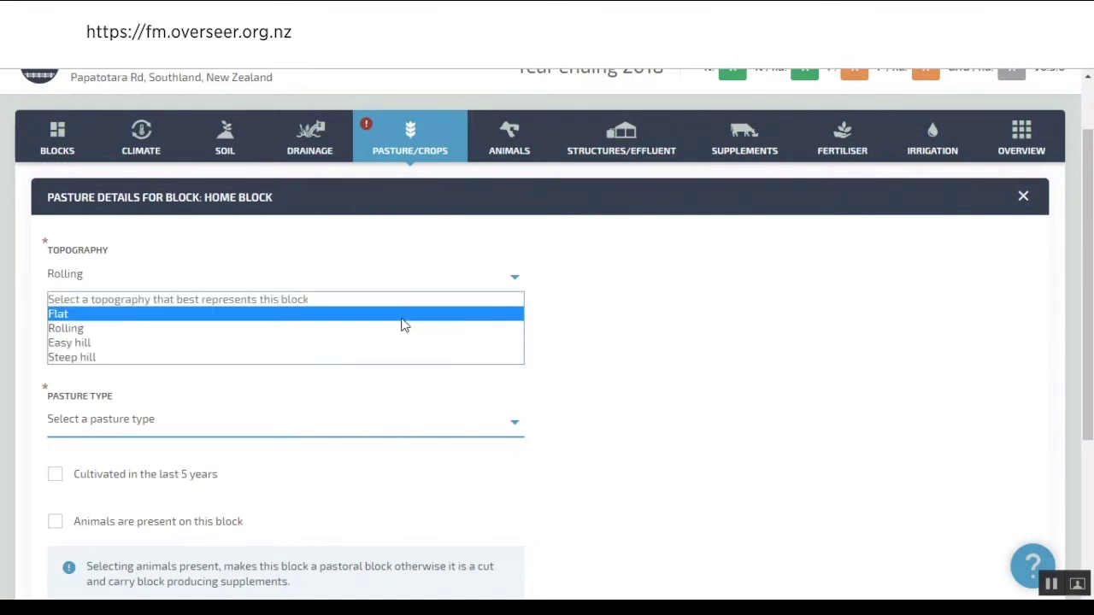
click(402, 316)
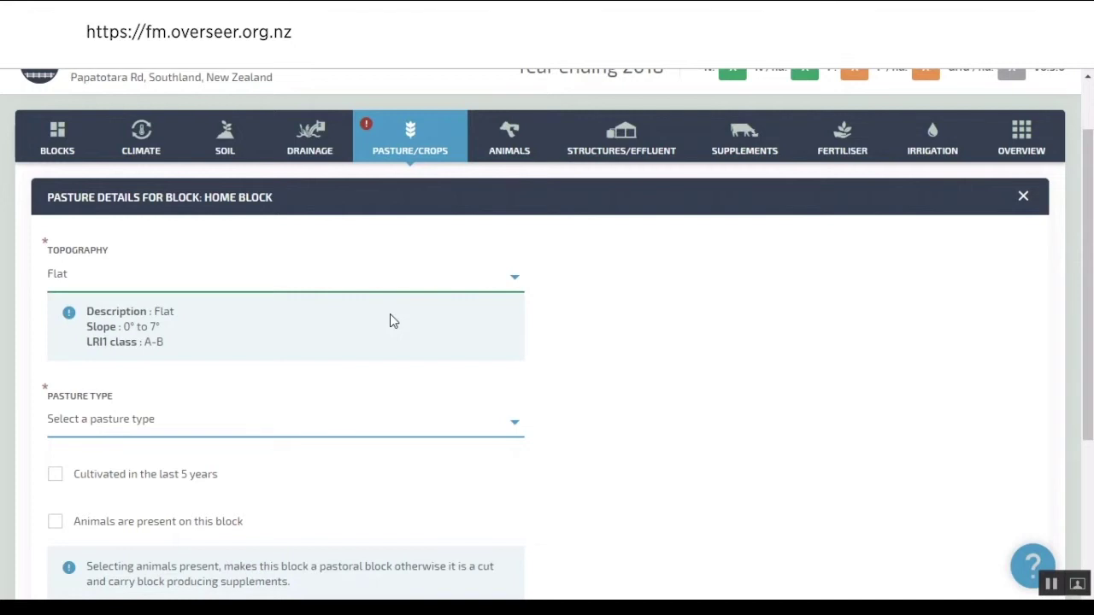
scroll(368, 323, down, 1)
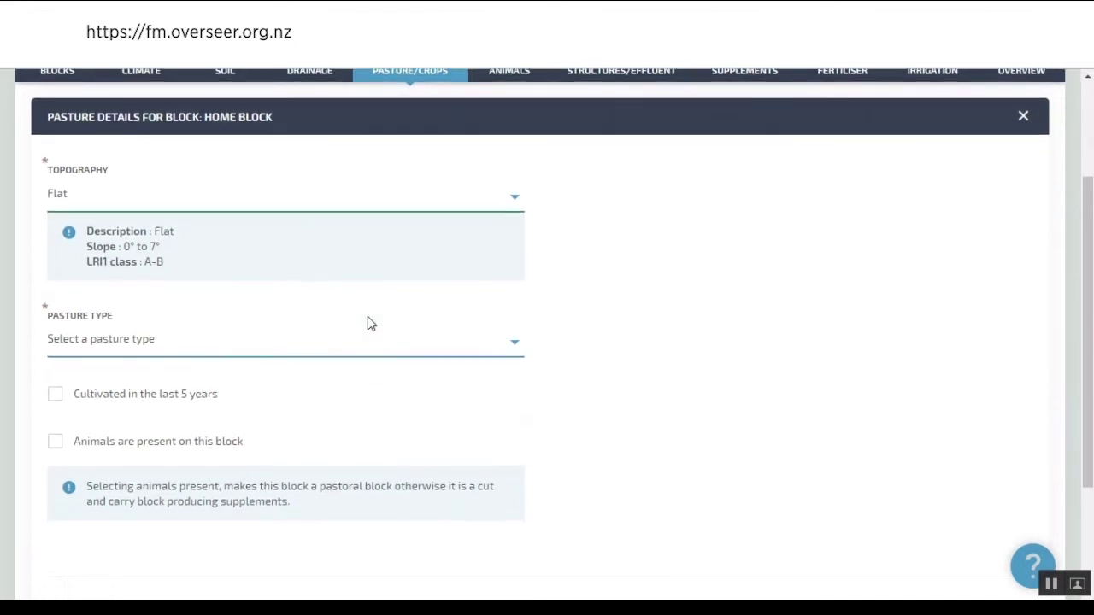
- Set the Home Block pasture type to Ryegrass/white clover and mark animals as present
click(393, 352)
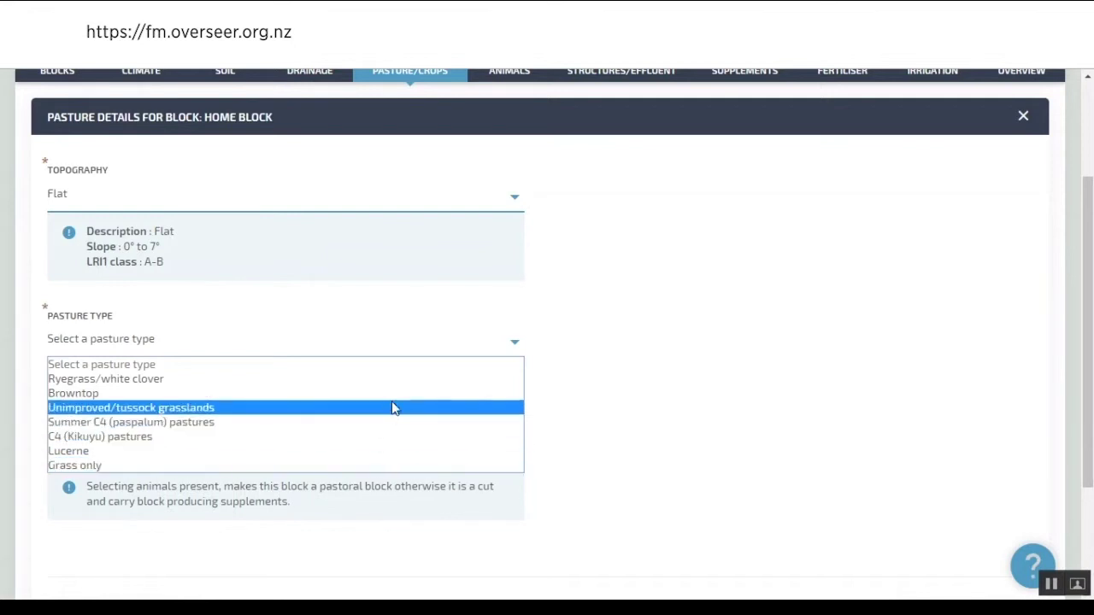
click(409, 381)
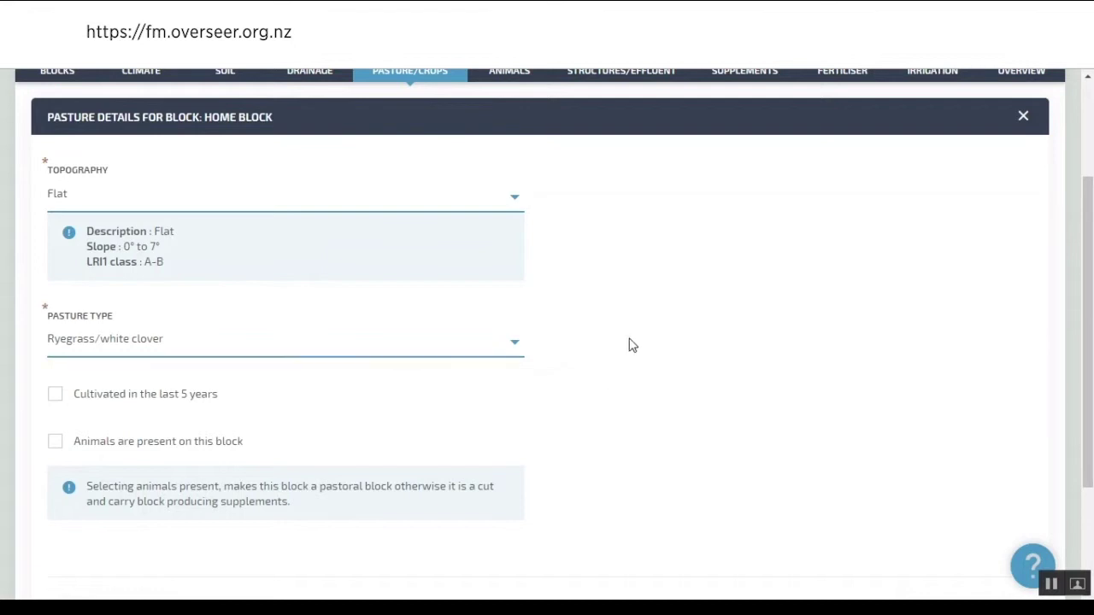
scroll(635, 342, down, 2)
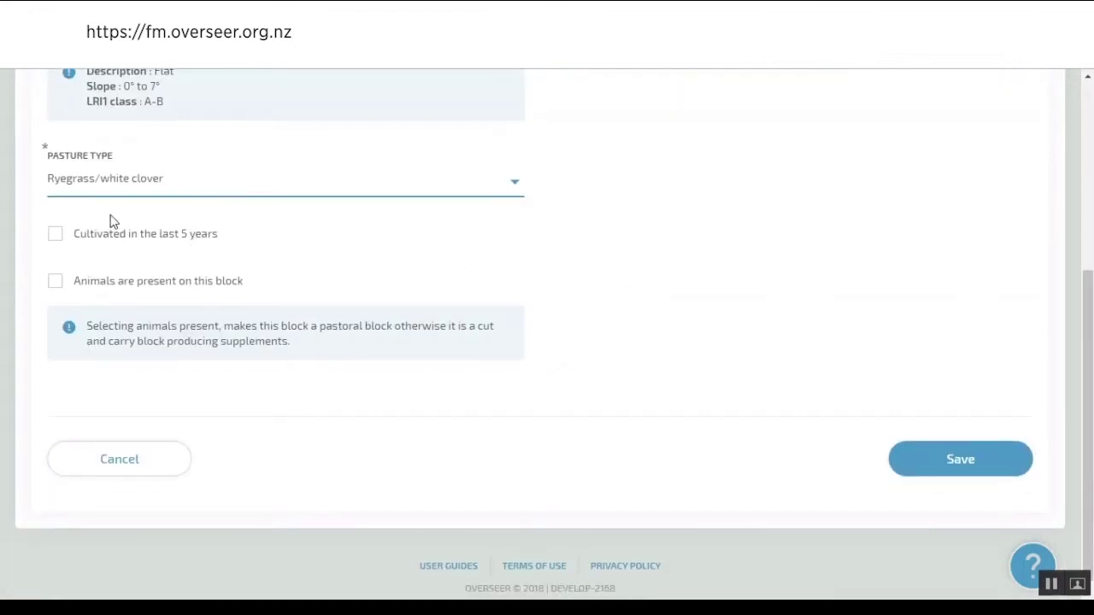
click(133, 281)
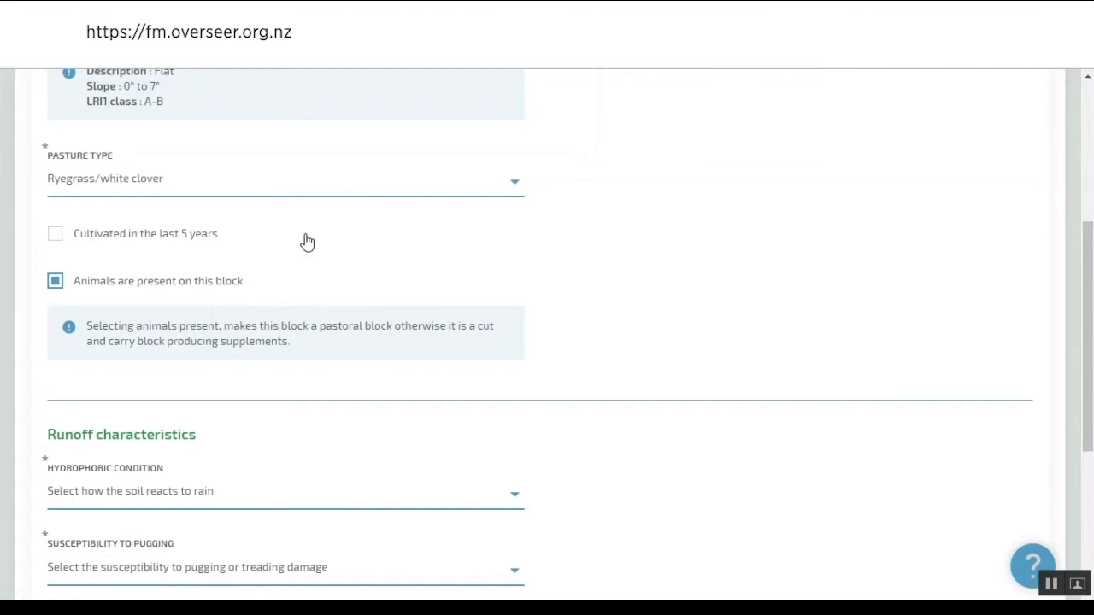
- Change the pasture type to Lucerne and re-tick 'Animals are present on this block'
click(354, 189)
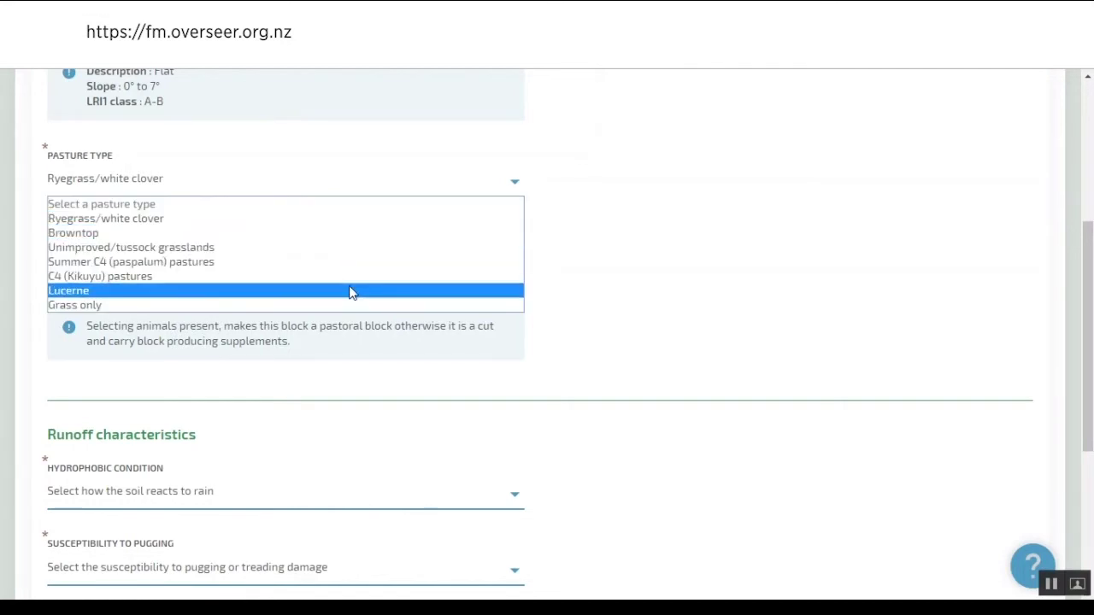
click(350, 292)
click(256, 289)
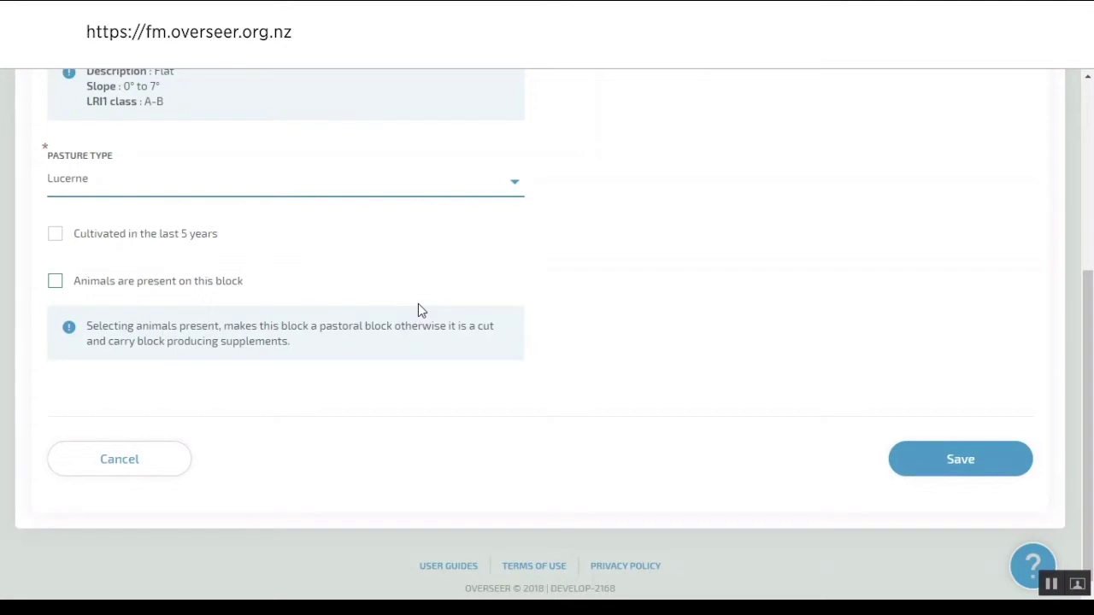
click(226, 282)
scroll(402, 279, down, 1)
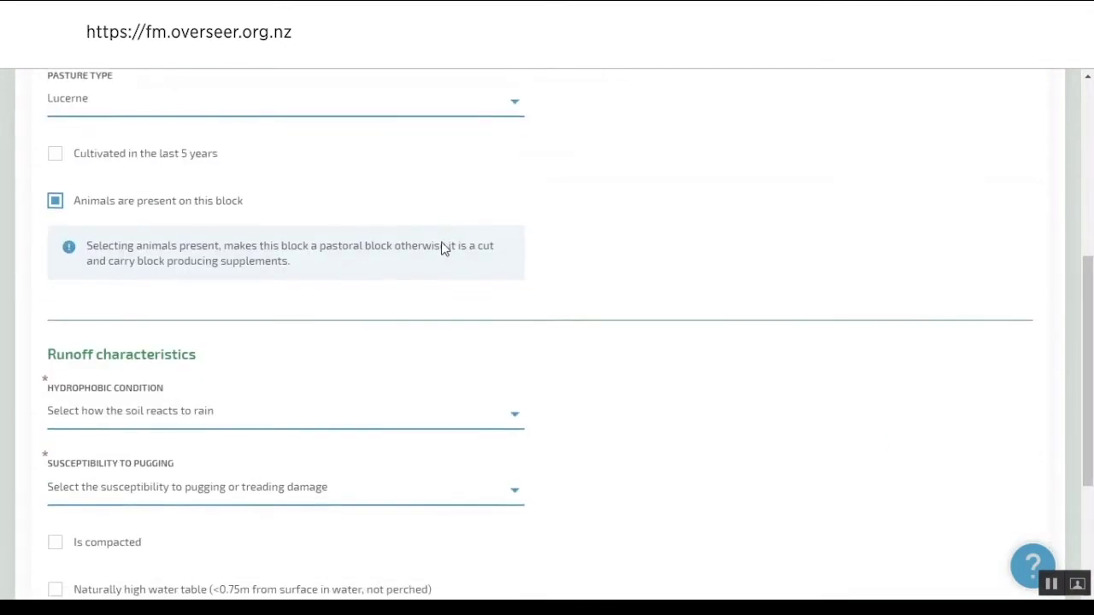
scroll(448, 248, down, 1)
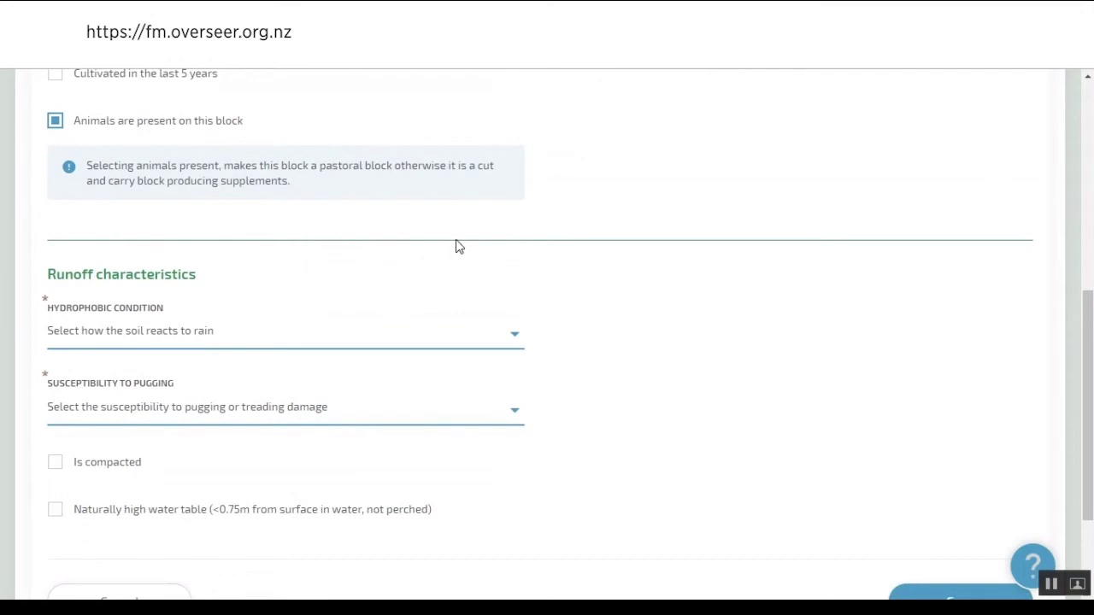
click(432, 347)
click(414, 376)
scroll(598, 336, down, 2)
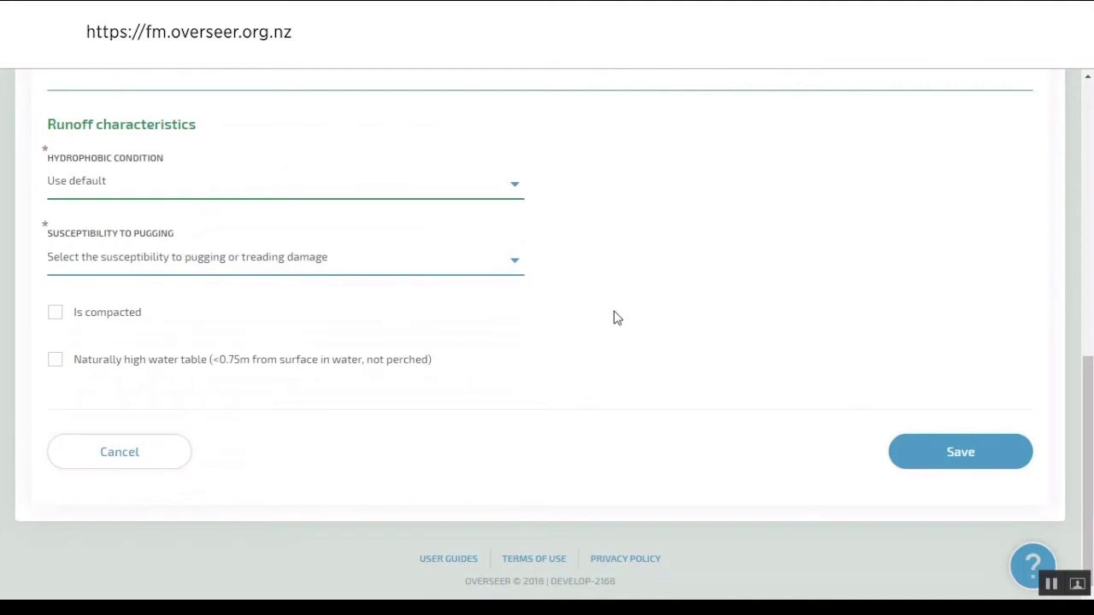
click(496, 271)
click(475, 314)
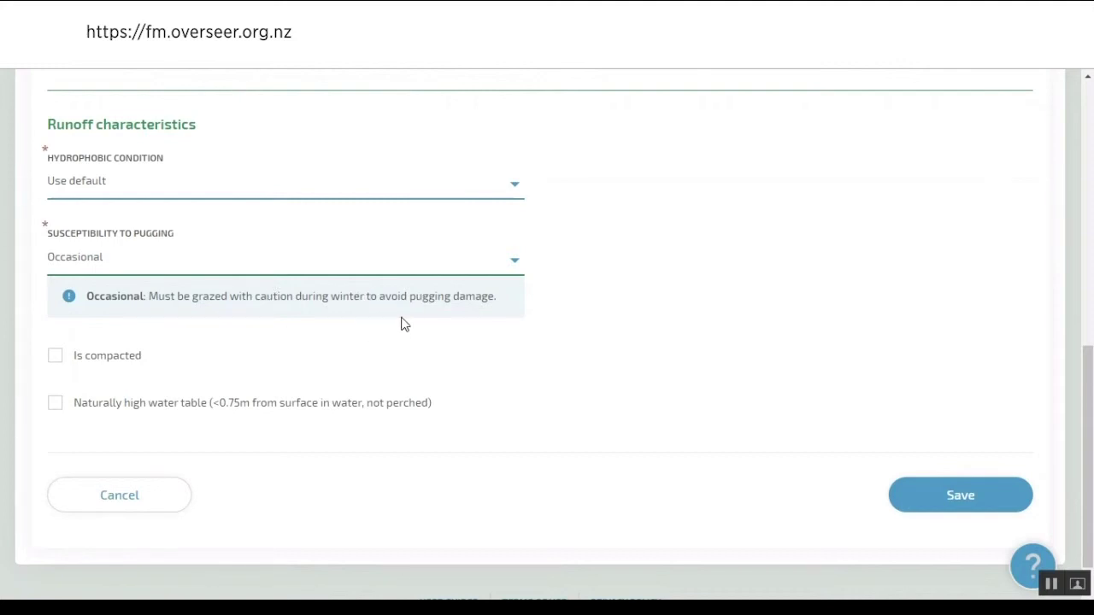
click(392, 274)
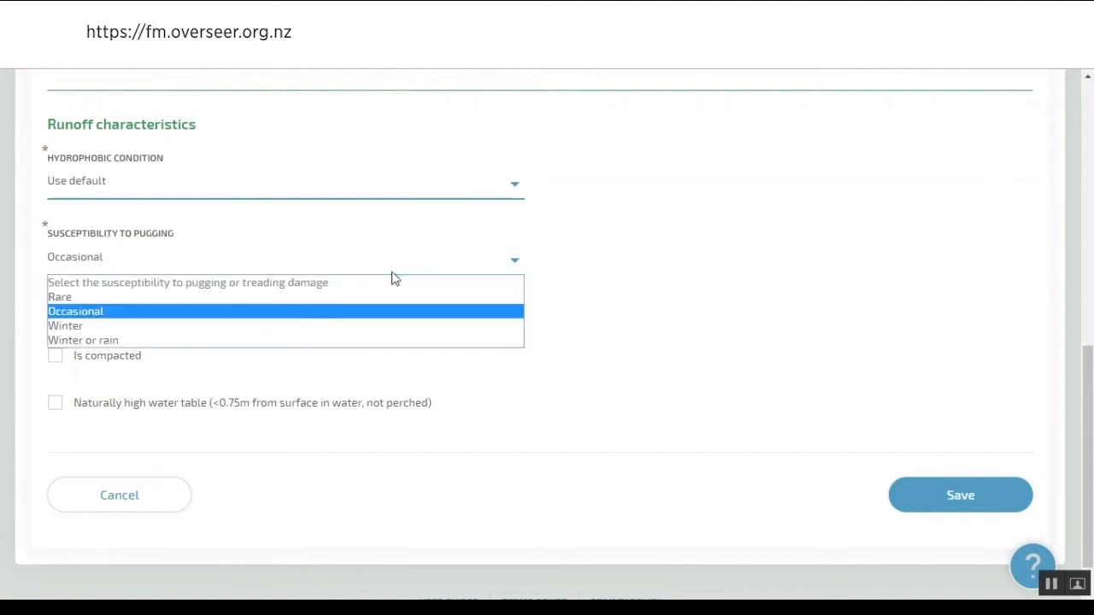
click(376, 322)
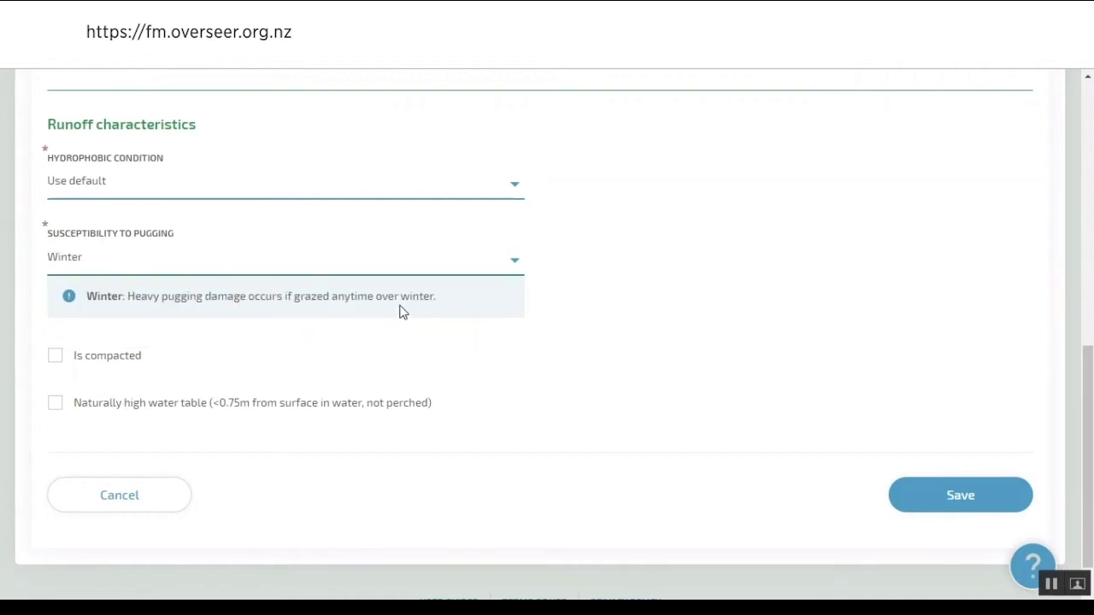
click(469, 272)
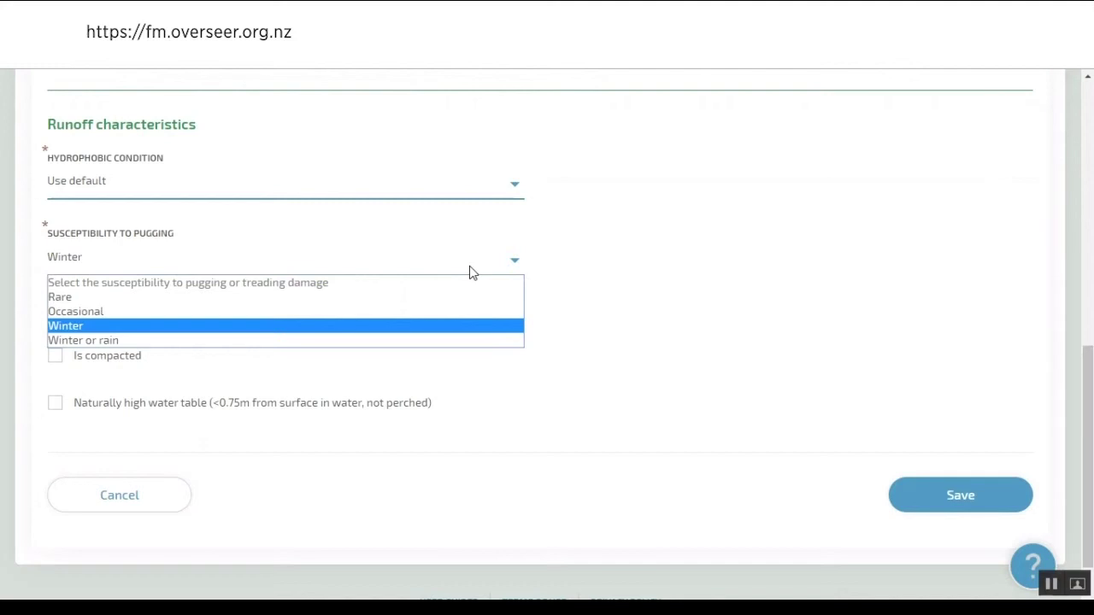
click(376, 296)
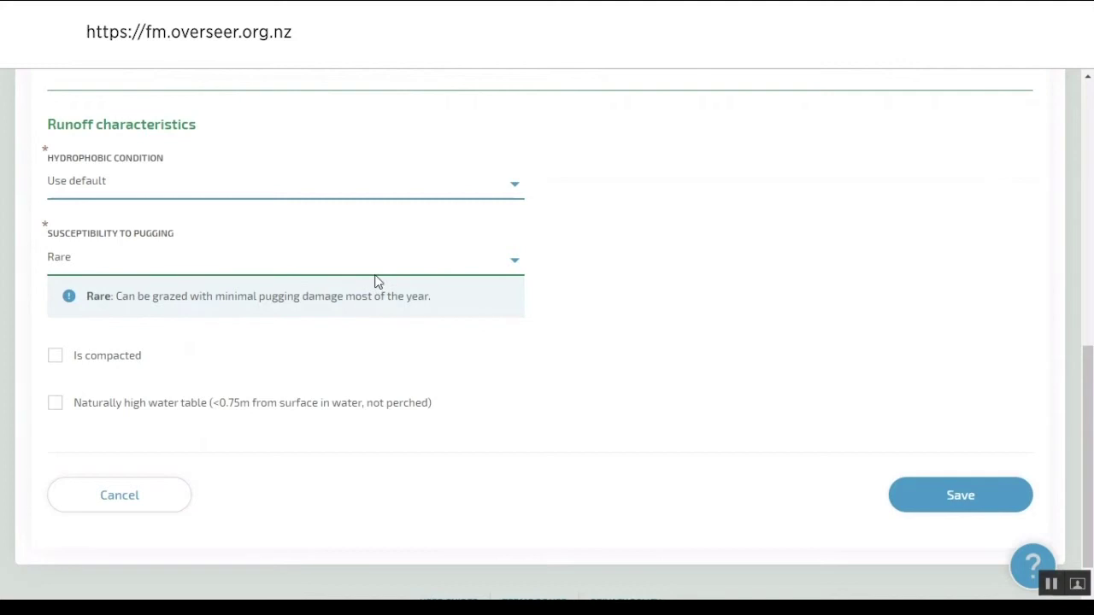
click(374, 274)
click(365, 310)
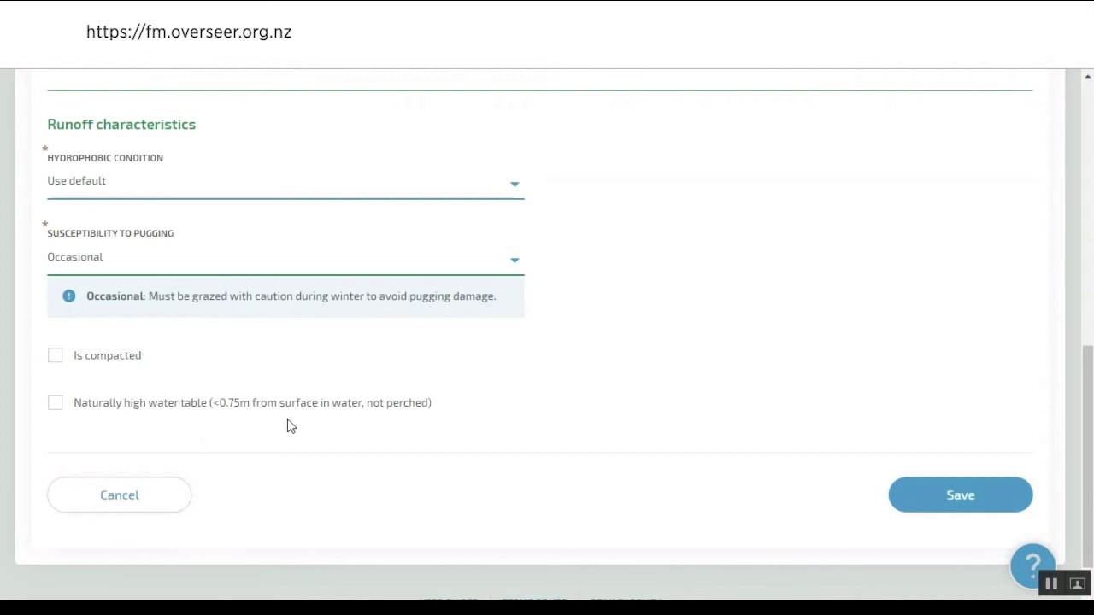
- Save the runoff settings and review Pasture/Crops, listing Lucerne at 45.0, down to Fodder Crop Rotations
click(921, 496)
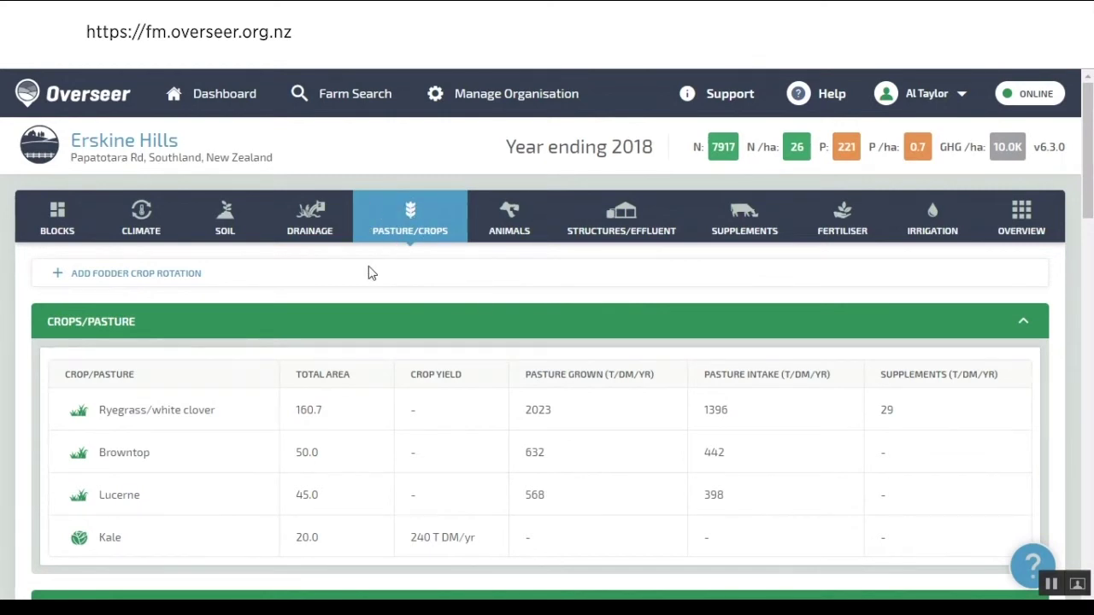
scroll(370, 269, down, 1)
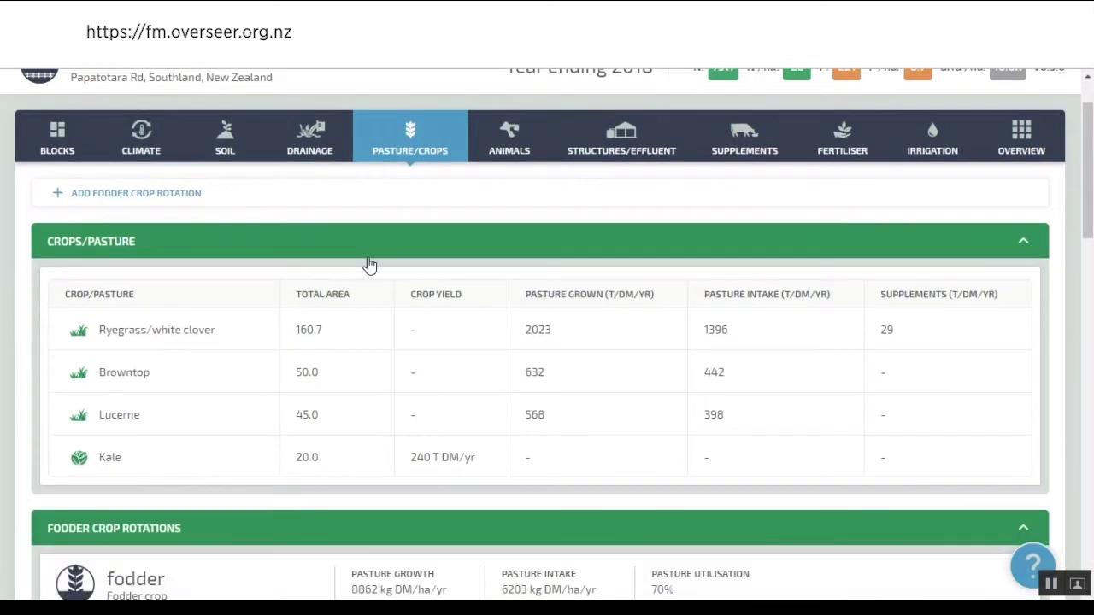
scroll(369, 266, up, 1)
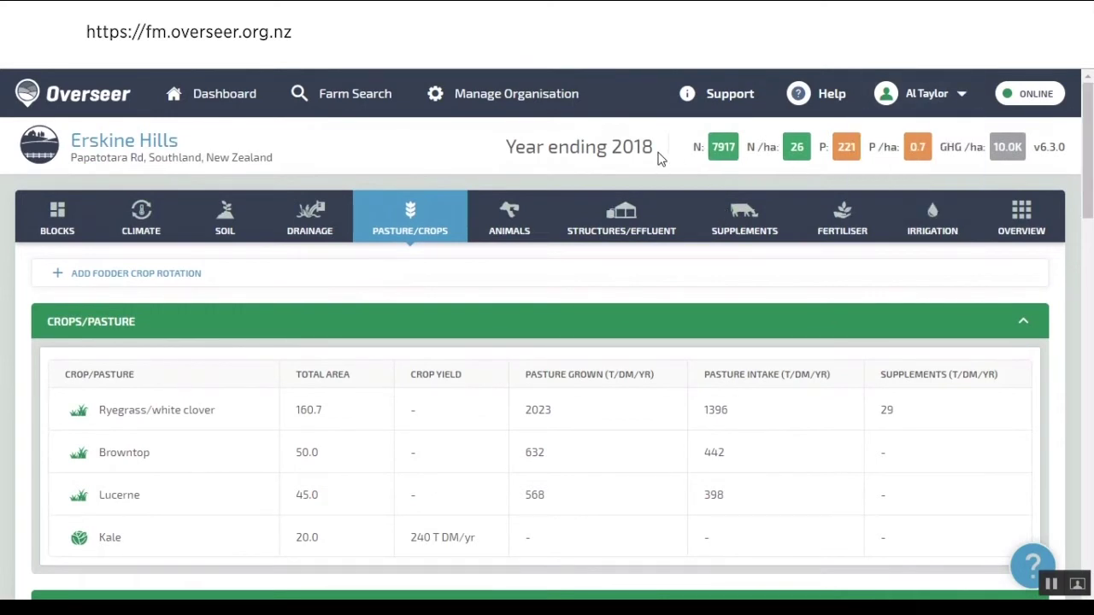
scroll(651, 158, down, 1)
scroll(405, 173, down, 2)
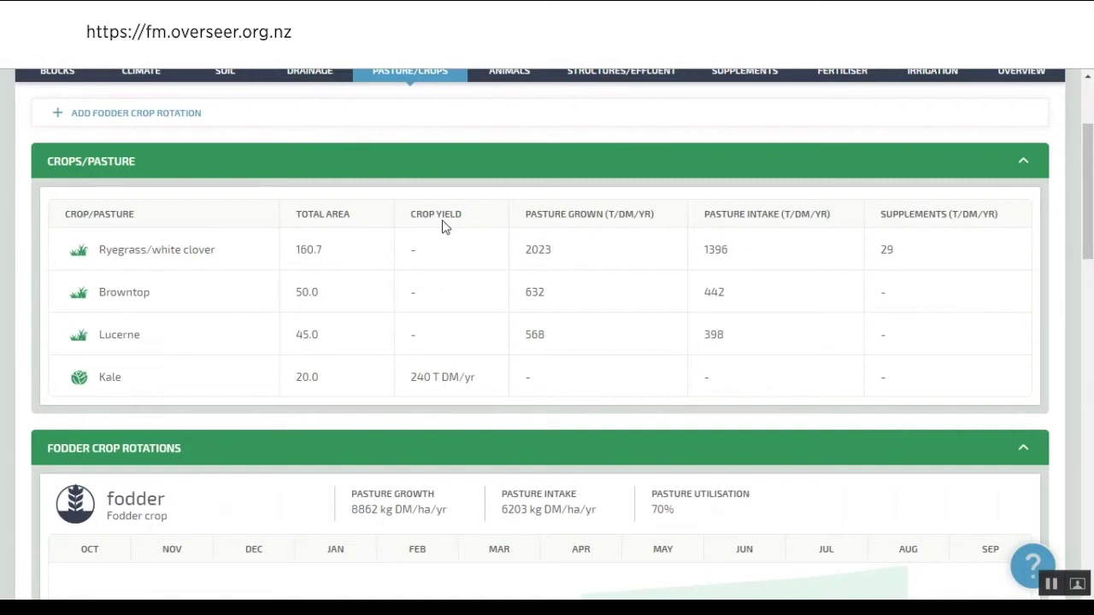
scroll(445, 228, down, 1)
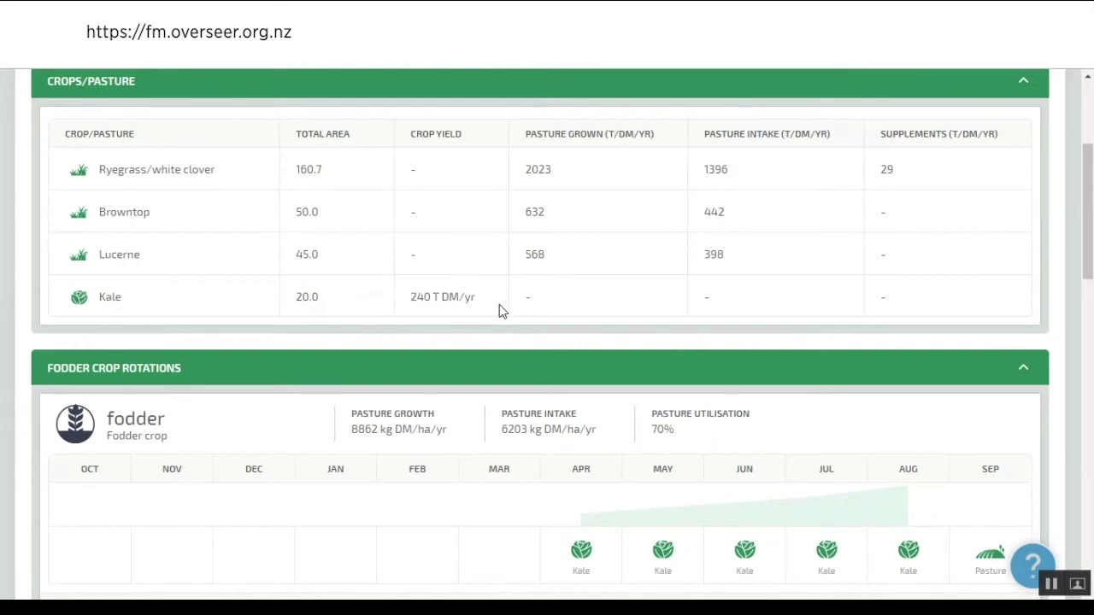
scroll(508, 303, down, 1)
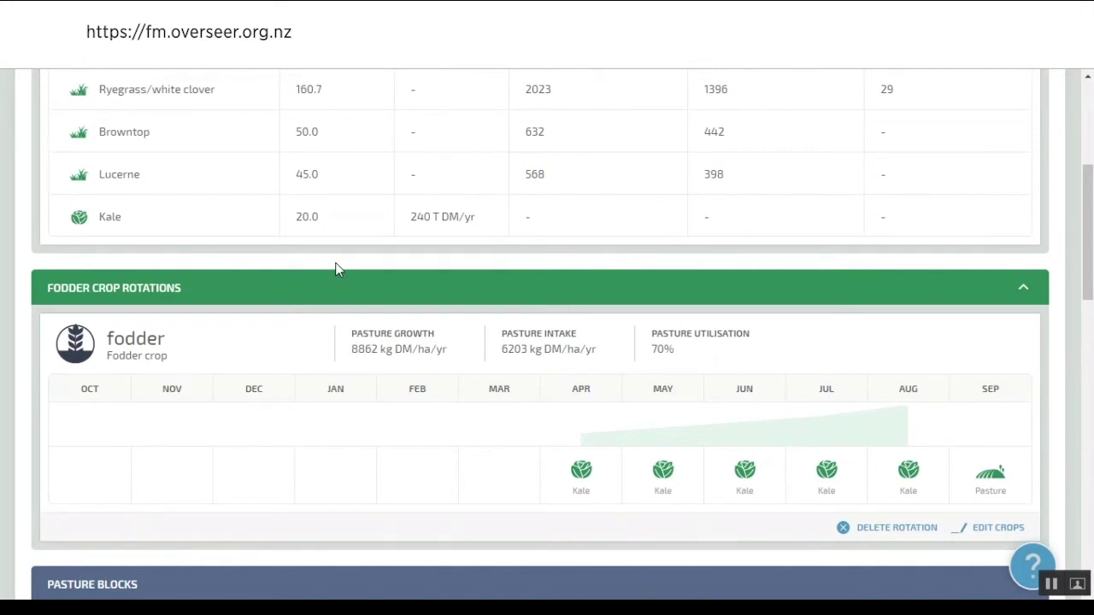
scroll(371, 354, down, 2)
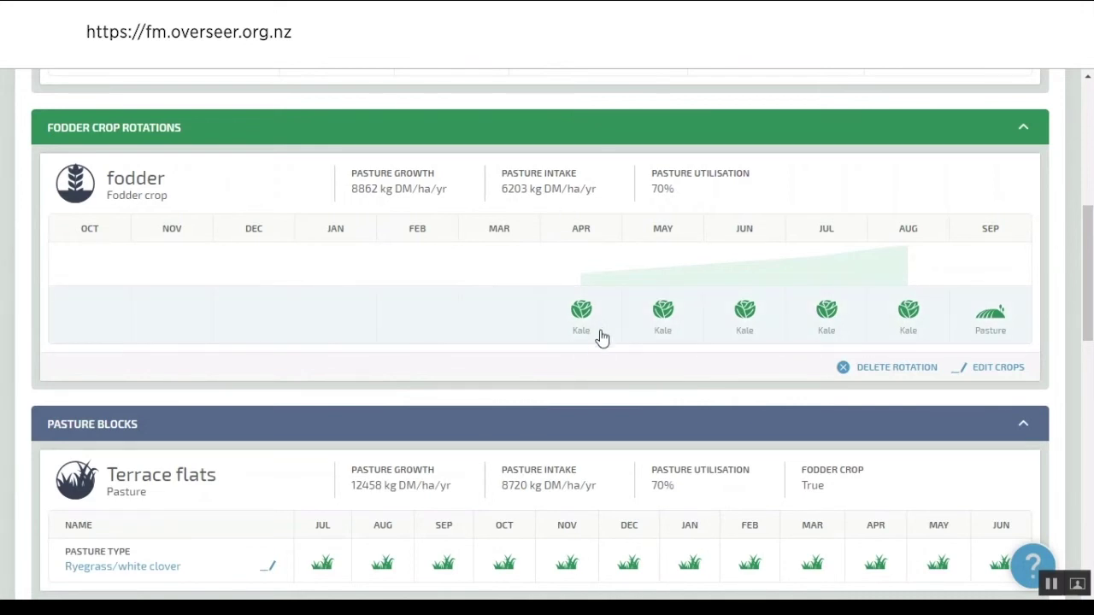
click(962, 381)
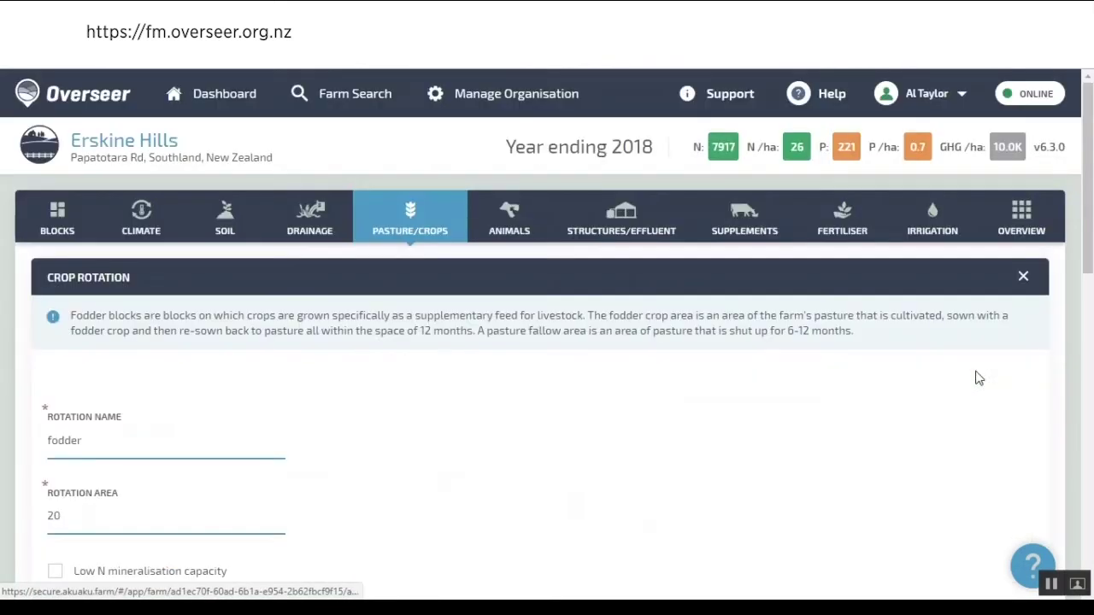
scroll(774, 373, down, 5)
scroll(783, 359, down, 3)
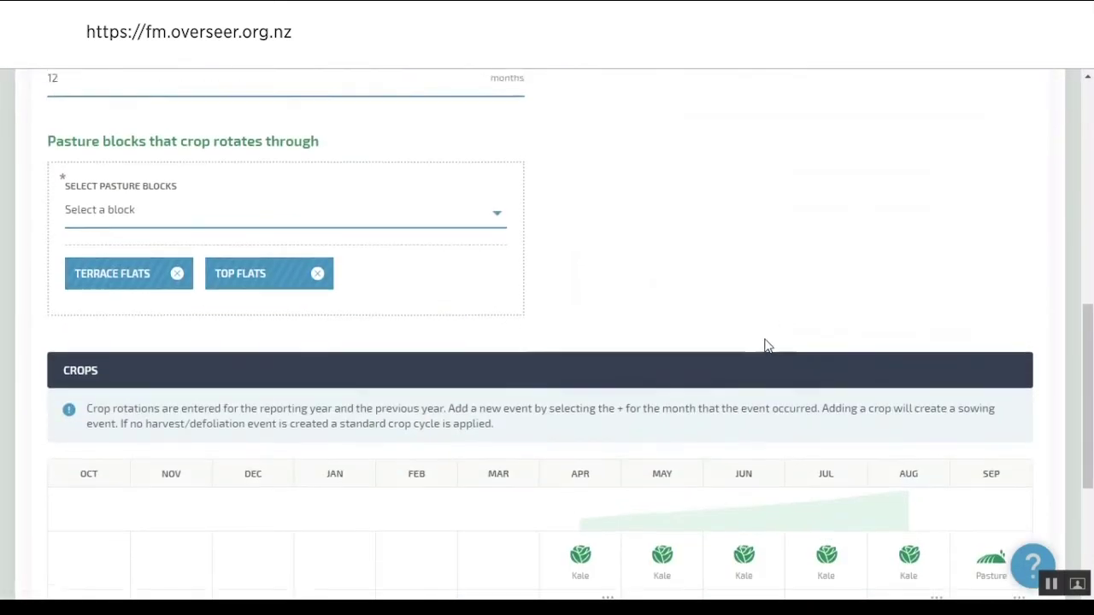
scroll(761, 340, up, 5)
scroll(307, 252, down, 1)
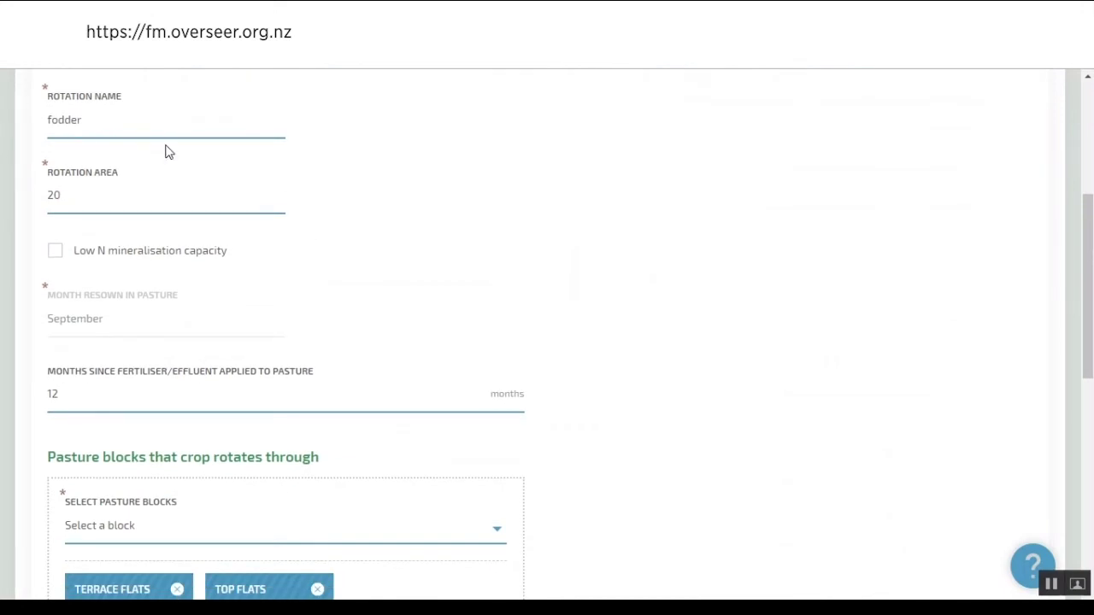
scroll(244, 159, down, 2)
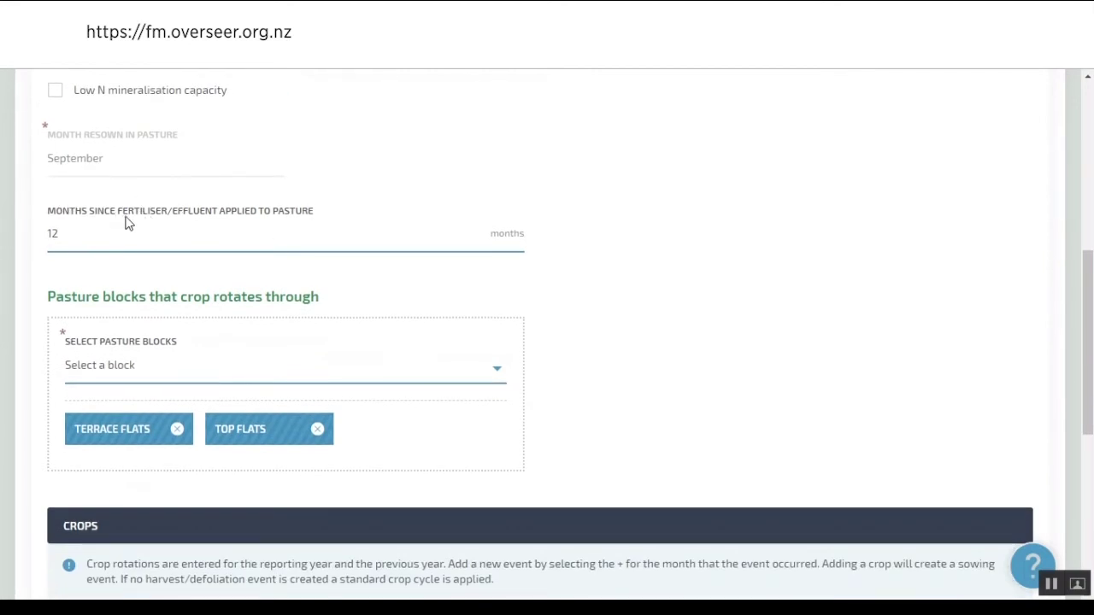
scroll(159, 222, down, 1)
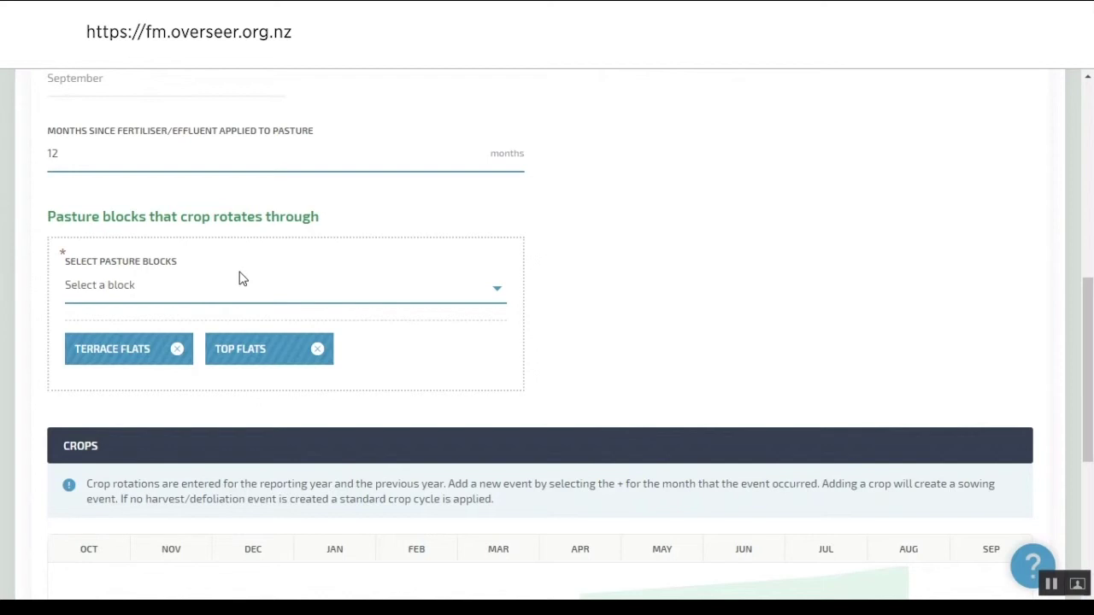
scroll(241, 278, down, 1)
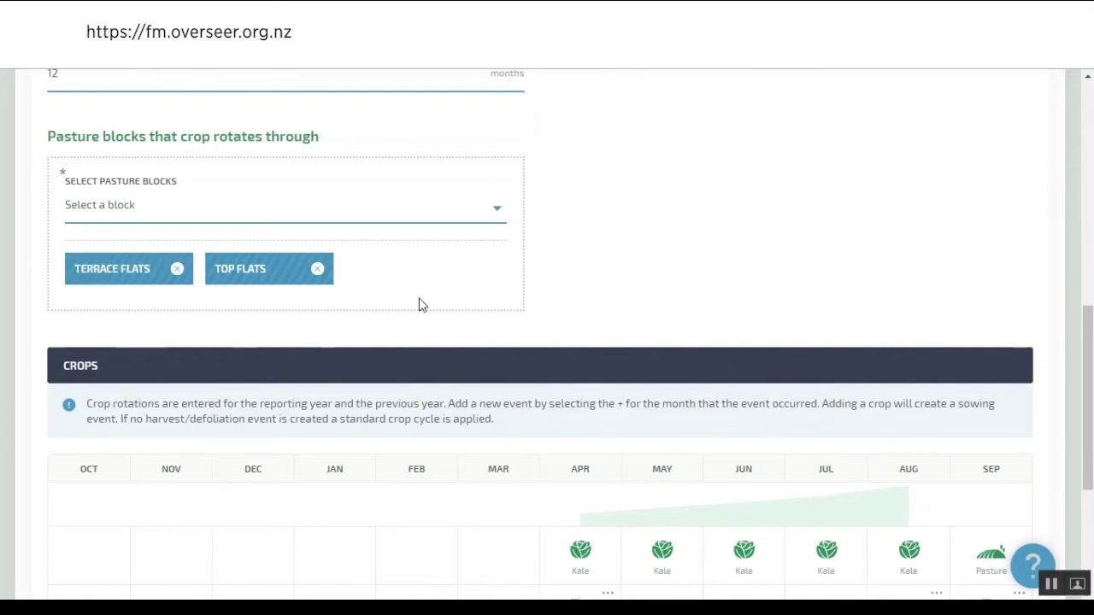
scroll(520, 274, down, 1)
scroll(461, 308, down, 1)
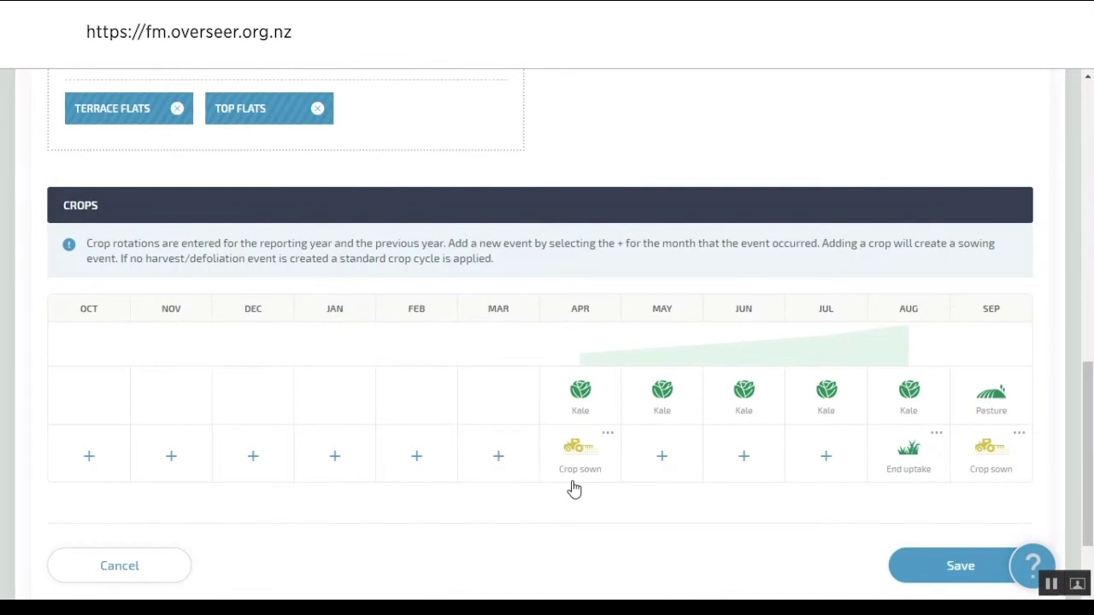
- Edit the April sowing event, trying Swedes before keeping Kale sown in April
click(609, 440)
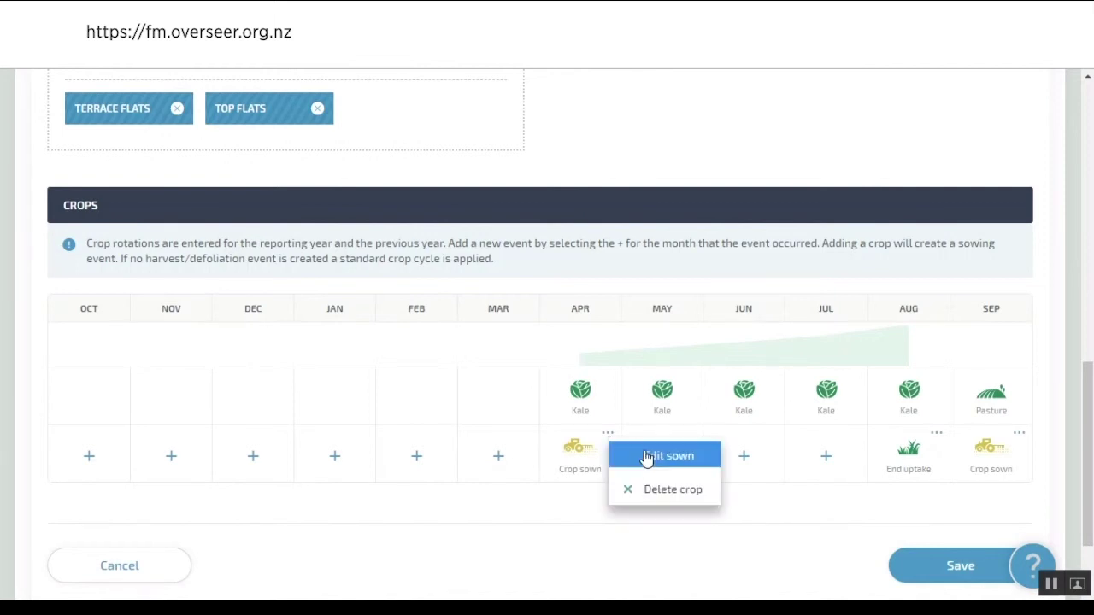
click(648, 456)
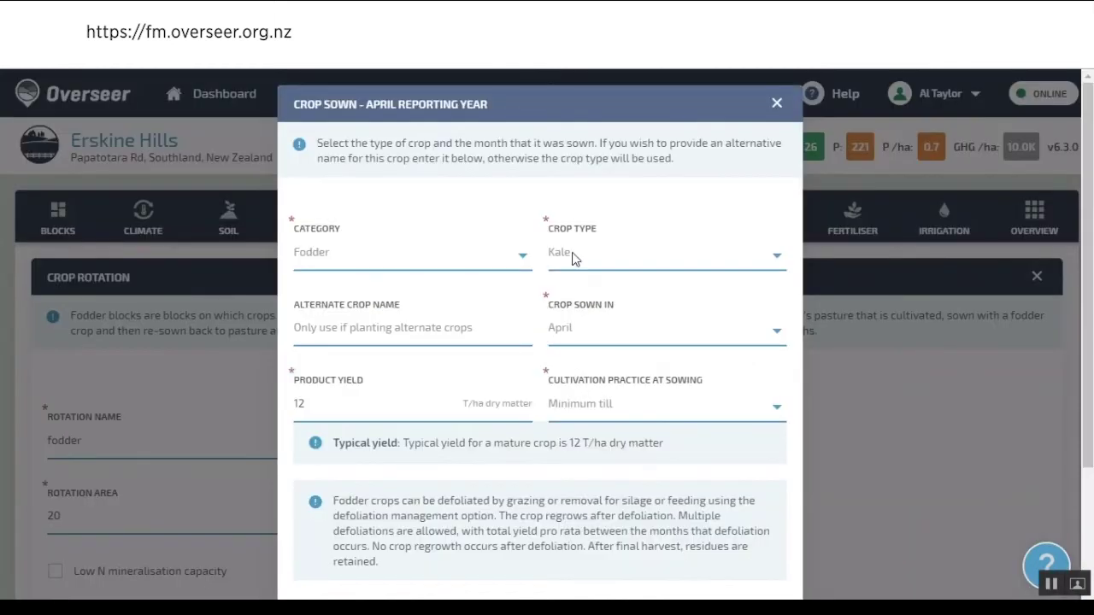
click(409, 253)
click(556, 257)
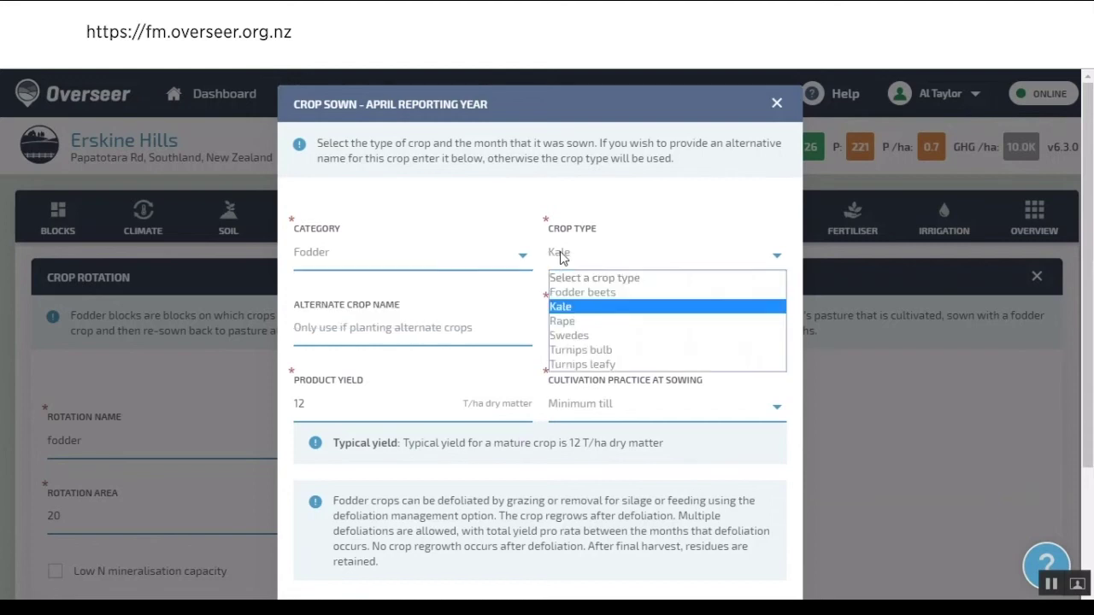
click(588, 335)
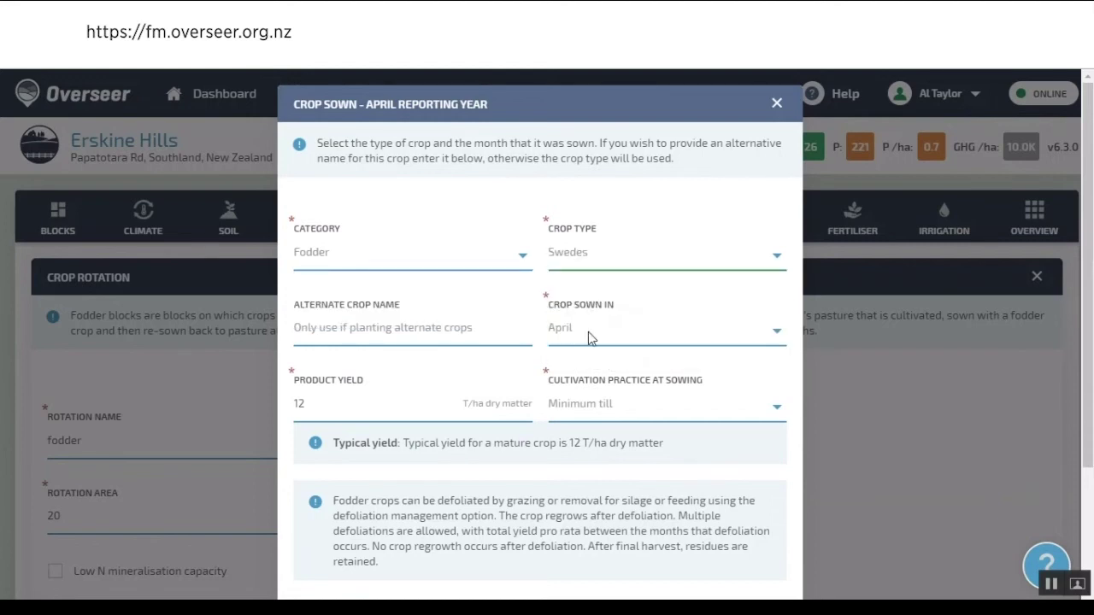
click(610, 262)
click(609, 264)
click(597, 329)
click(600, 330)
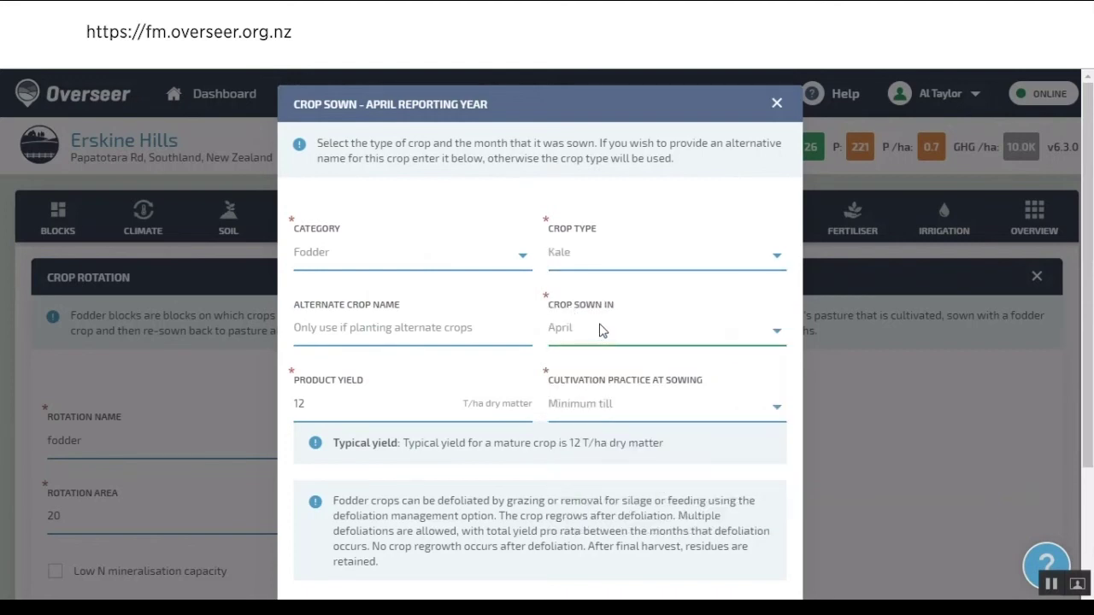
- Keep the kale yield at 12 T/ha and the cultivation practice as Minimum till
scroll(419, 371, down, 1)
click(395, 330)
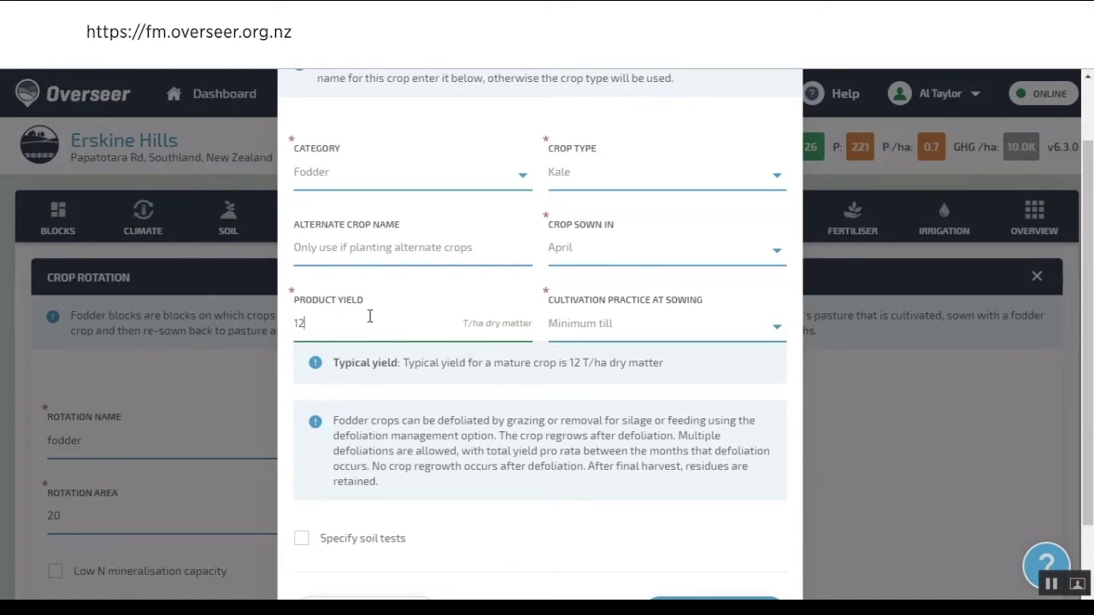
click(673, 328)
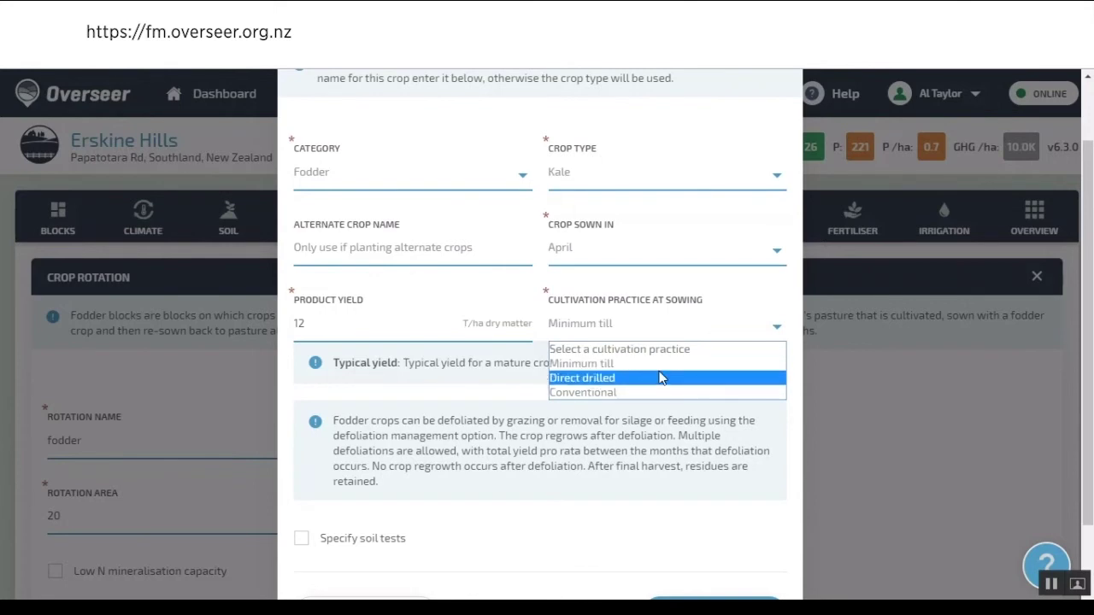
click(601, 330)
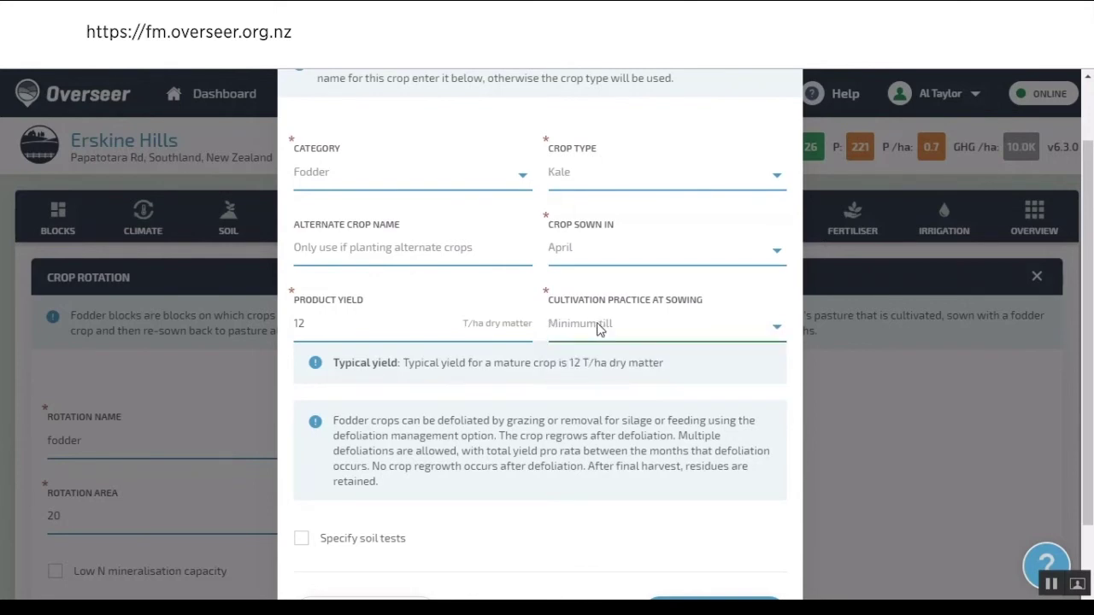
click(601, 330)
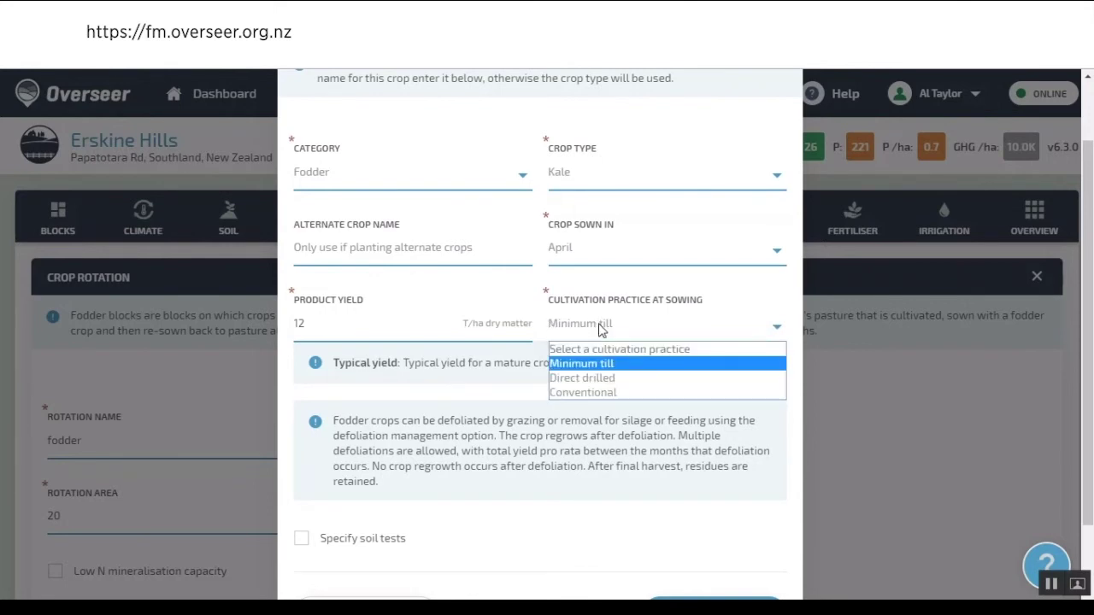
click(601, 330)
- Toggle Specify soil tests on and off, leaving it off, and confirm the sowing
scroll(638, 363, down, 1)
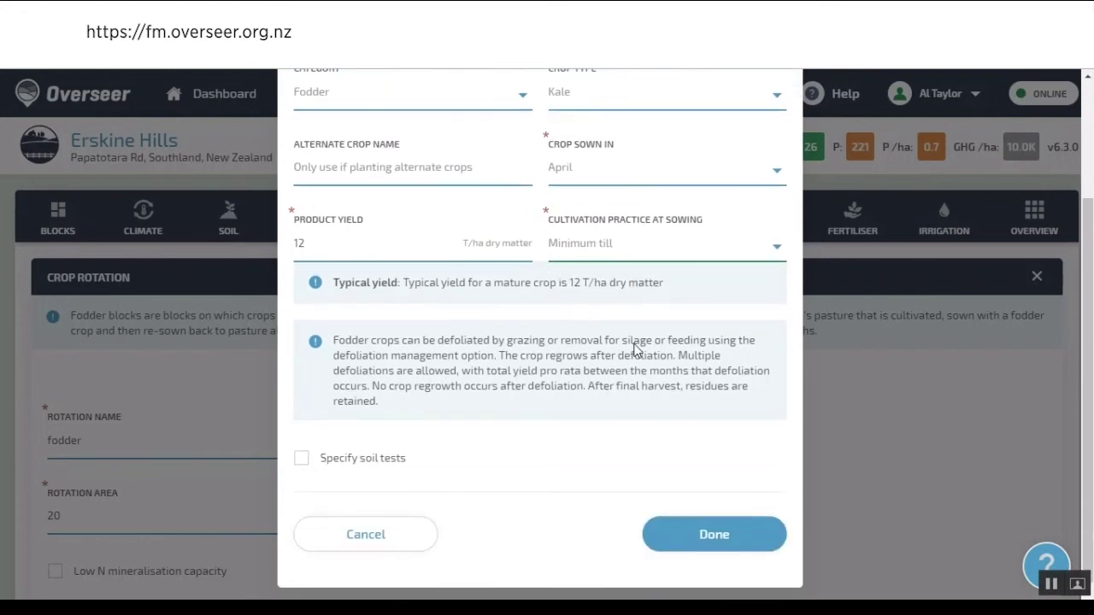
click(371, 458)
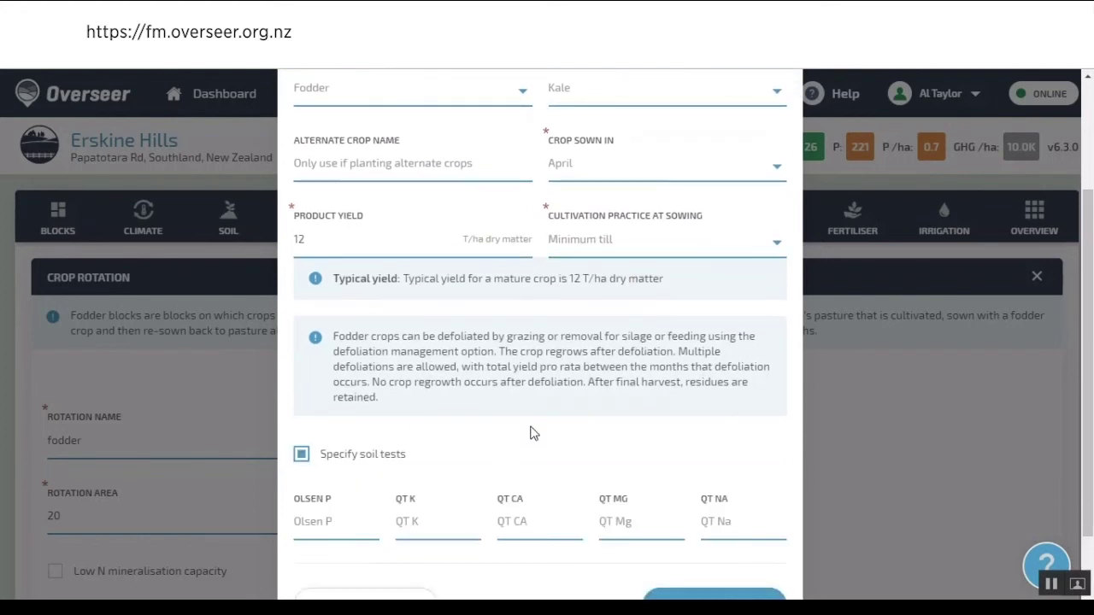
scroll(530, 433, down, 1)
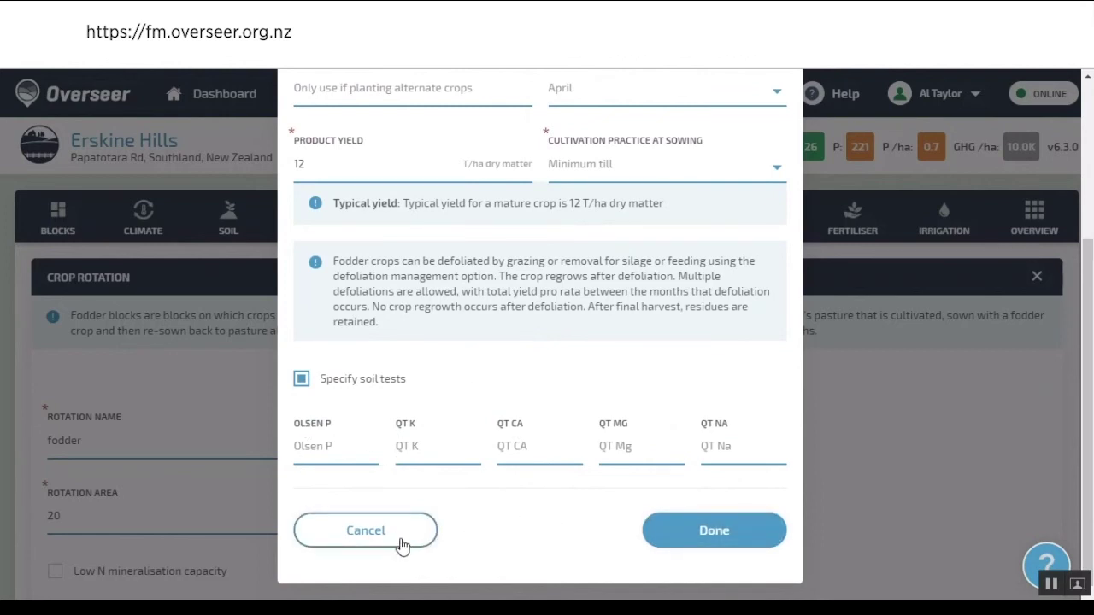
click(301, 382)
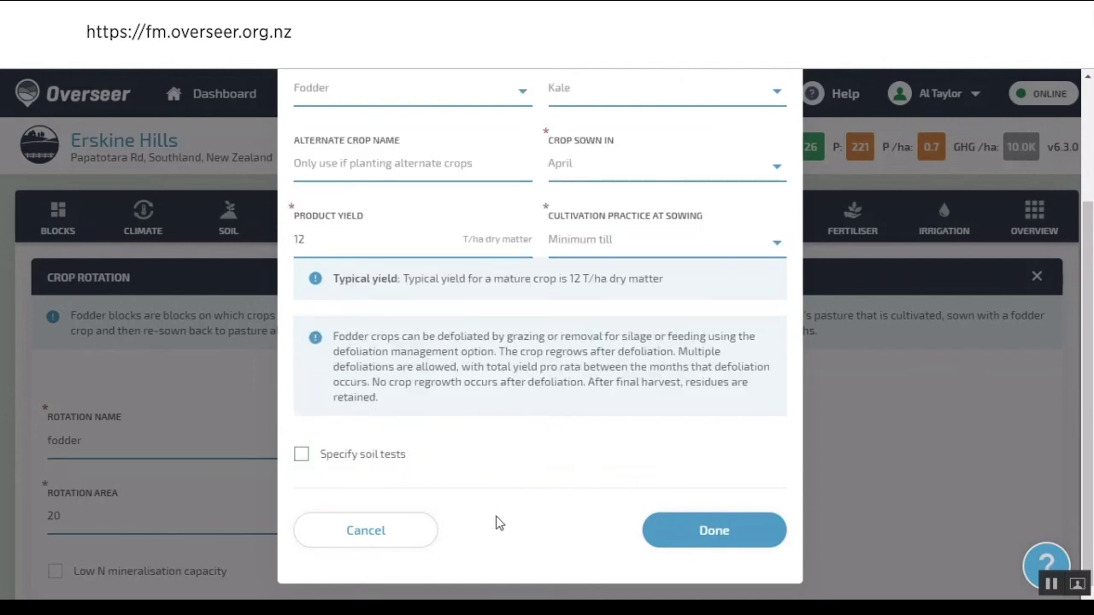
click(381, 455)
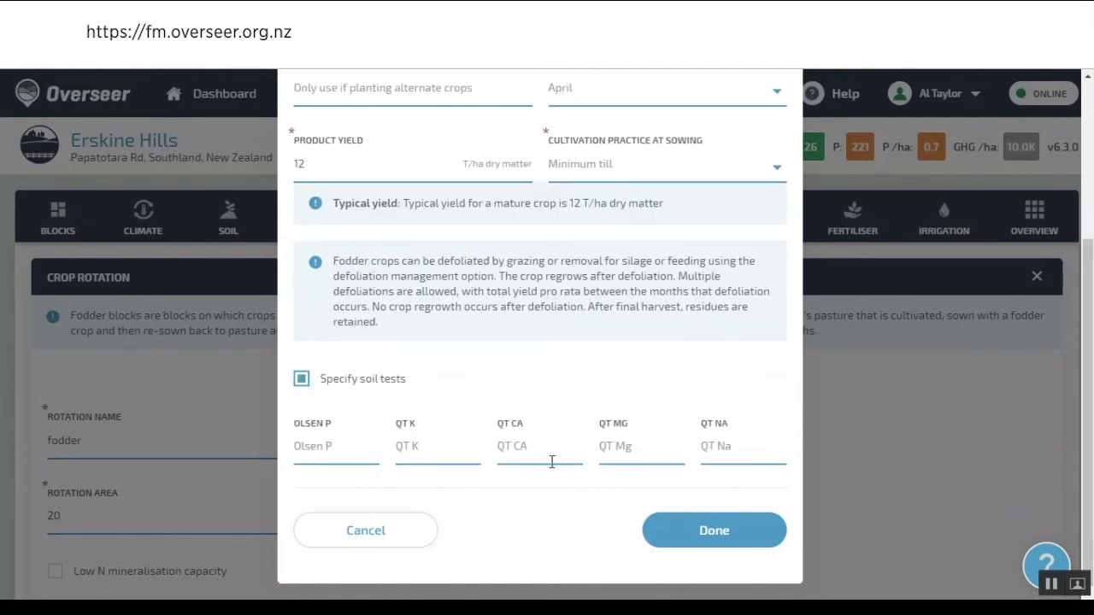
click(367, 381)
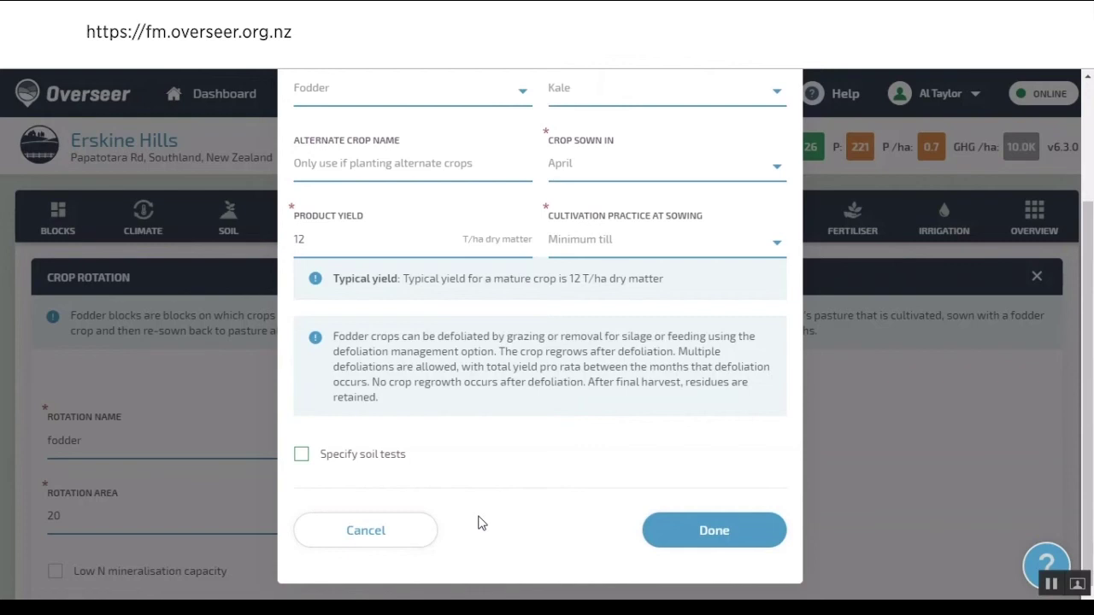
click(710, 523)
- Scroll through the Crop Rotation calendar showing kale April–August and pasture sown in September
scroll(658, 428, down, 8)
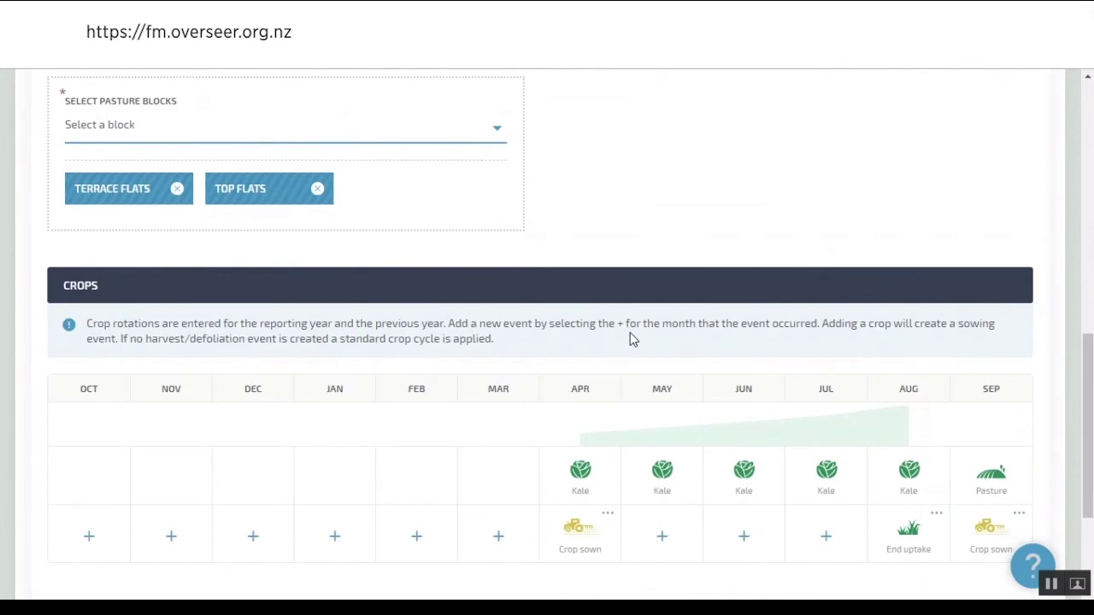
scroll(630, 332, up, 5)
scroll(632, 348, down, 5)
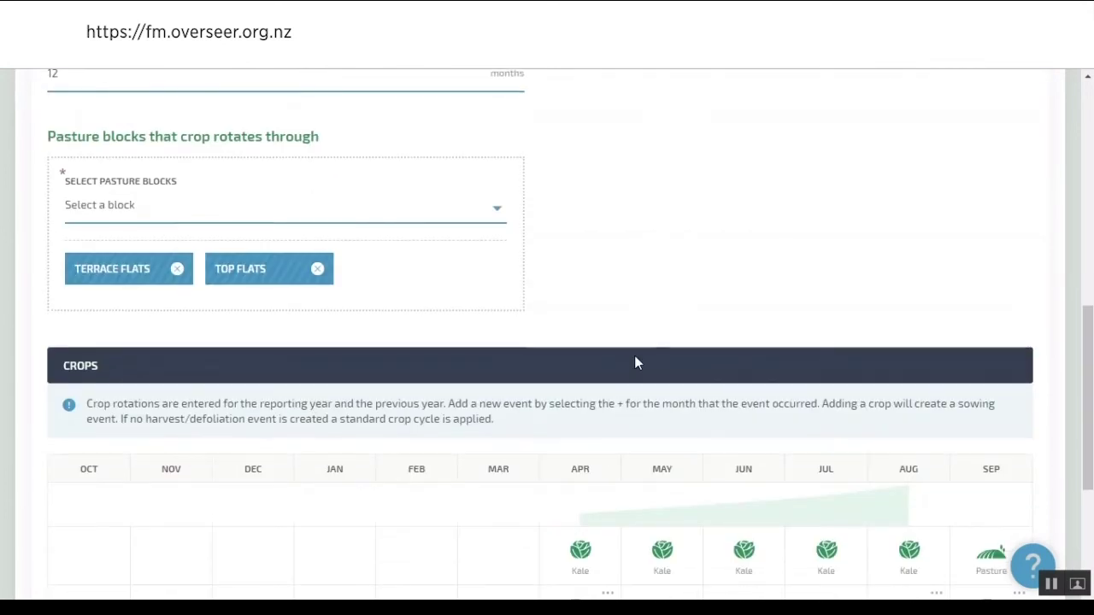
scroll(634, 348, down, 2)
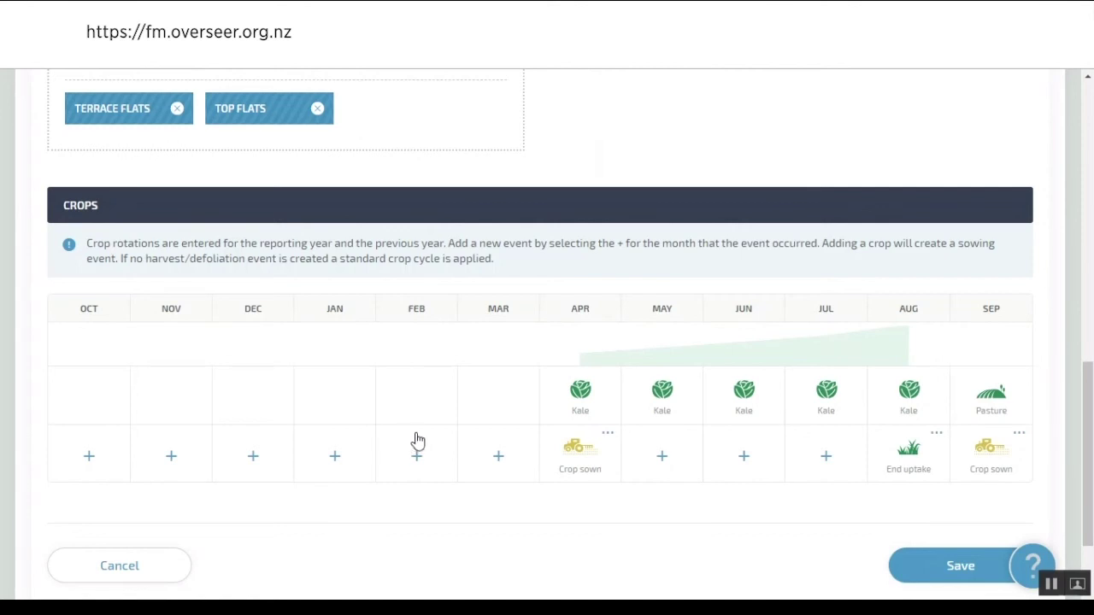
scroll(418, 449, down, 2)
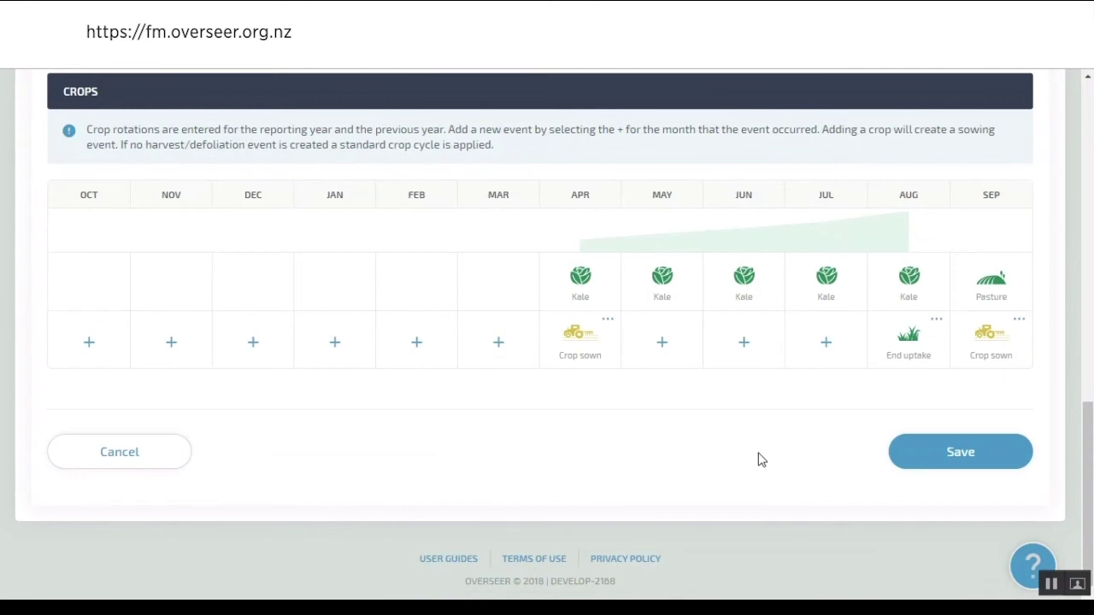
- Save the rotation and view its card: 8862 kg DM/ha/yr growth, 6203 intake, 70% utilisation
click(947, 461)
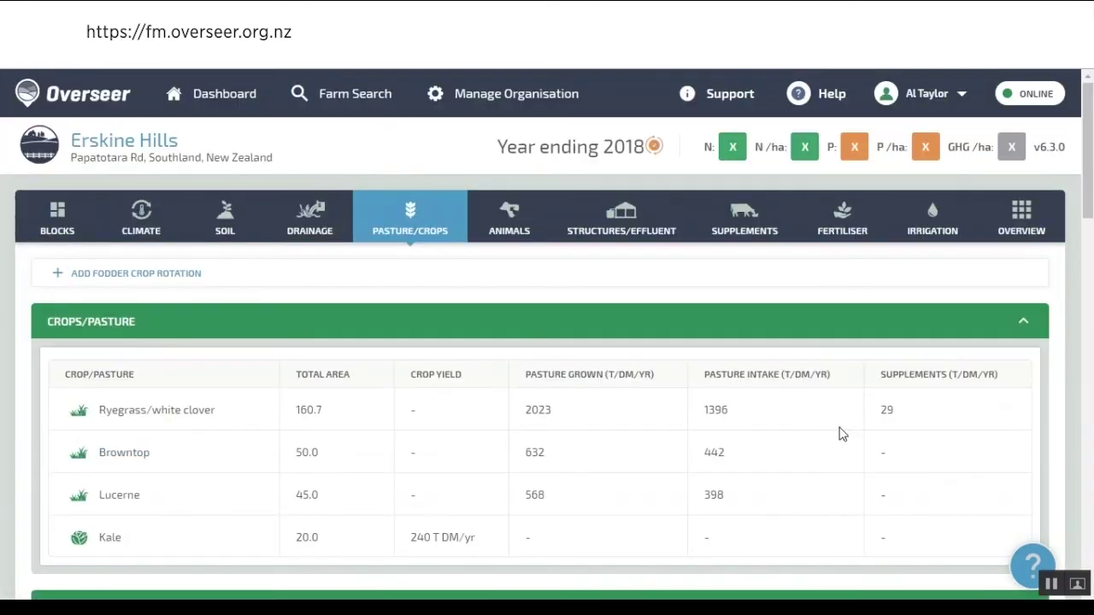
scroll(839, 432, down, 1)
scroll(844, 433, down, 4)
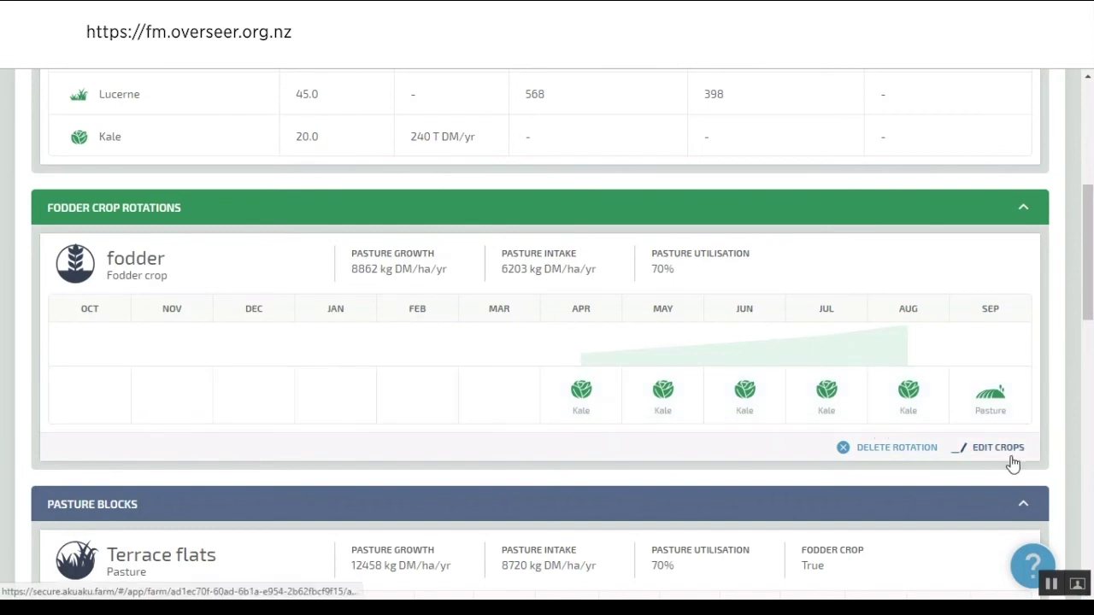
- Reopen the fodder rotation, view the April kale sowing details unchanged, and return to the calendar
click(987, 448)
scroll(954, 376, down, 8)
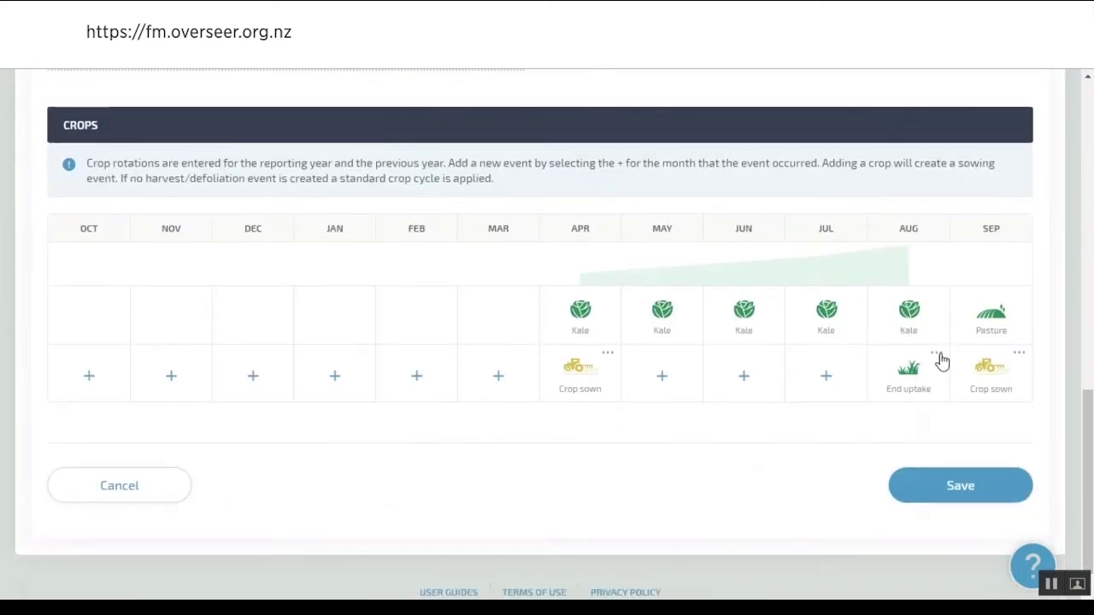
click(607, 354)
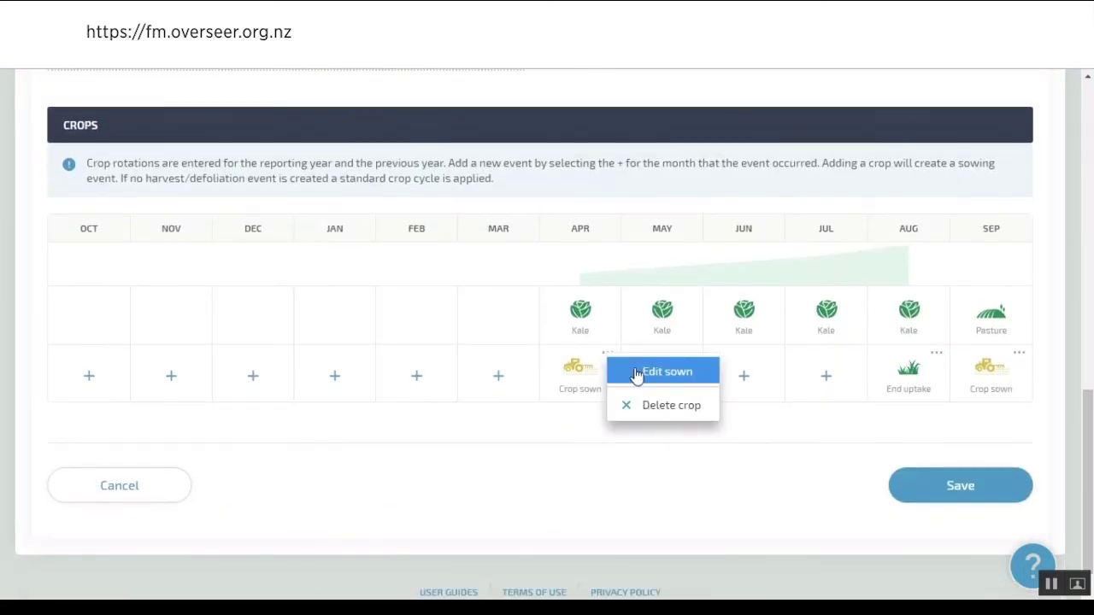
click(664, 372)
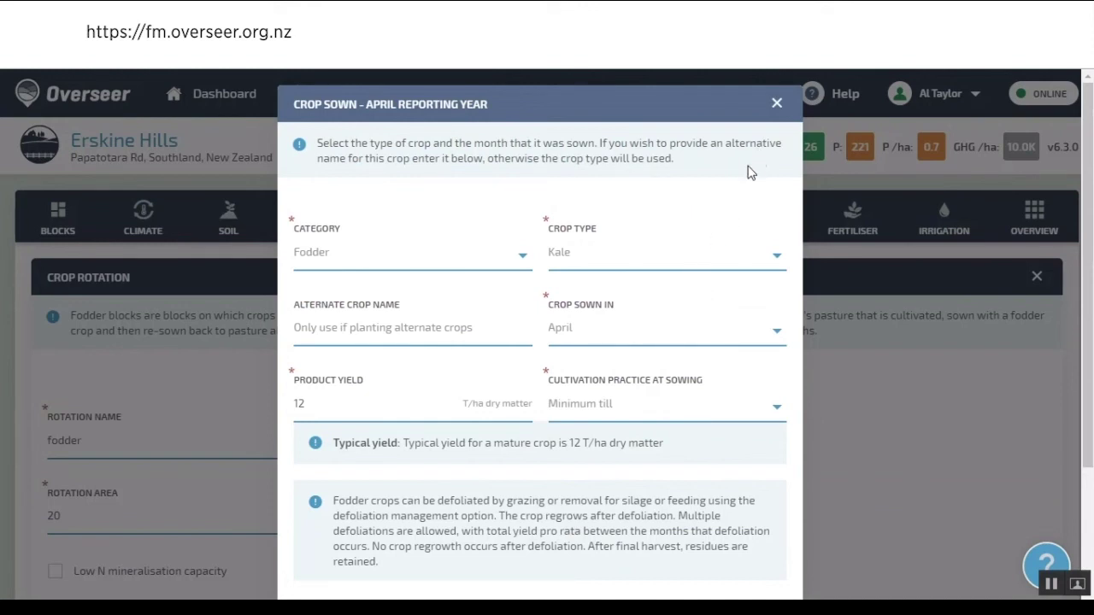
click(777, 104)
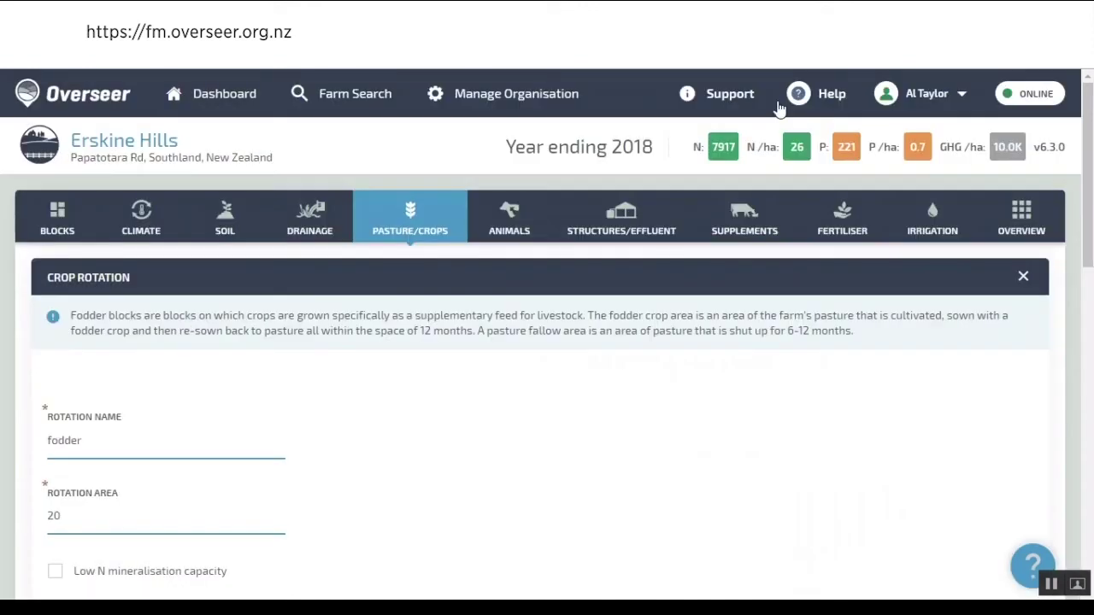
scroll(723, 249, down, 5)
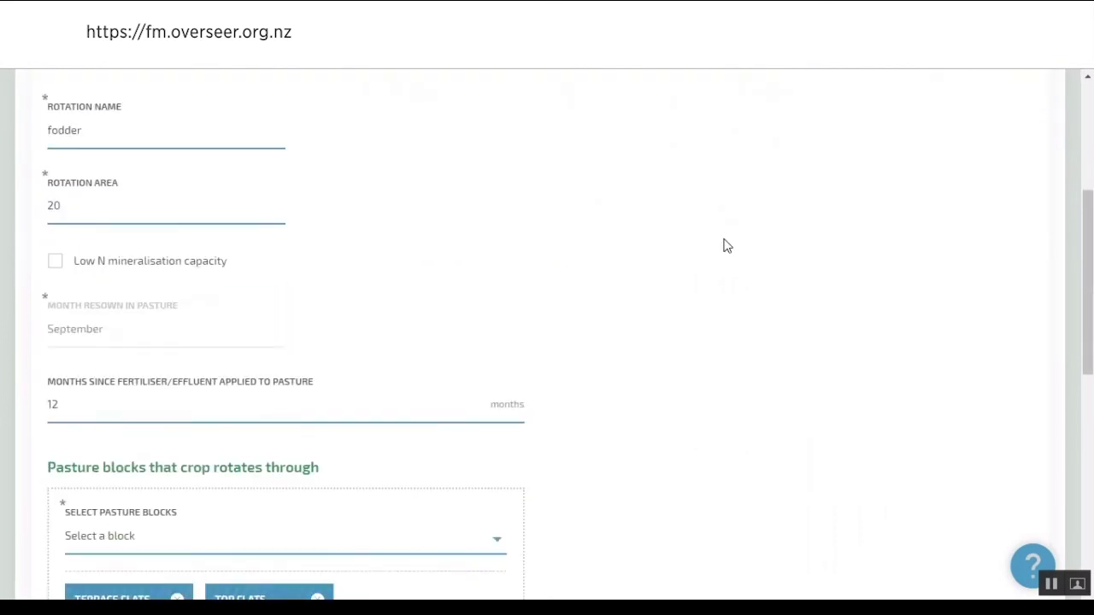
scroll(726, 244, down, 5)
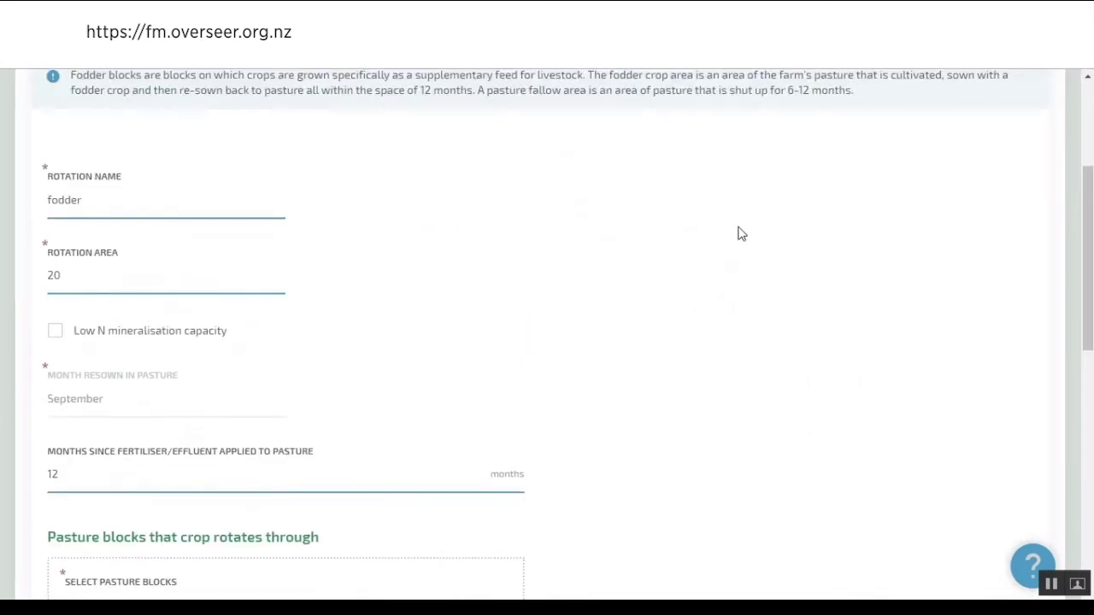
scroll(748, 234, down, 3)
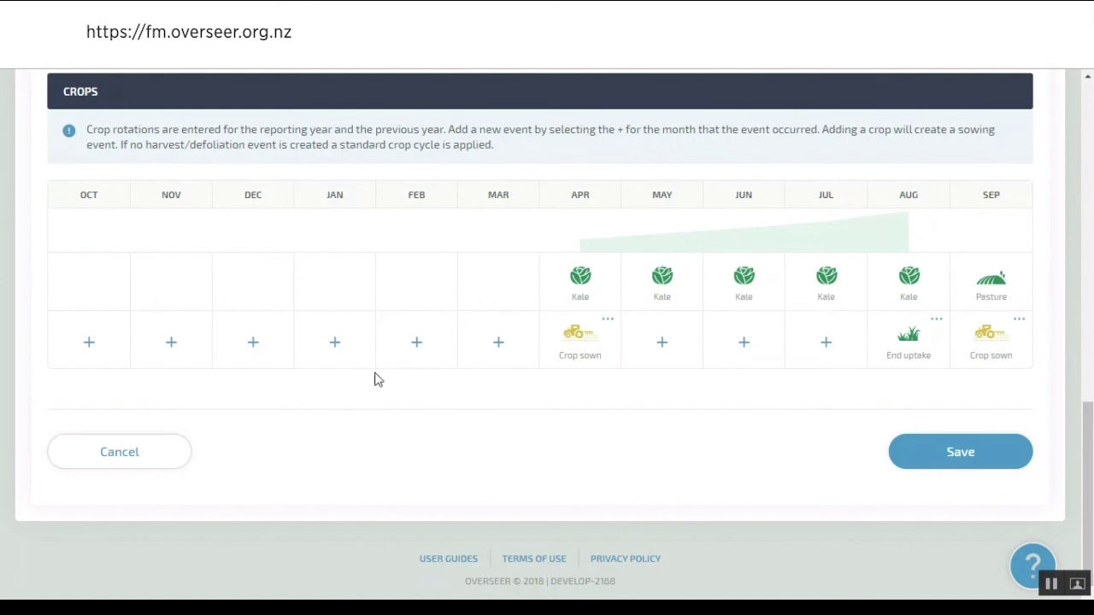
- Add a March Cultivate event to the kale rotation, then cancel the edit without saving
click(498, 346)
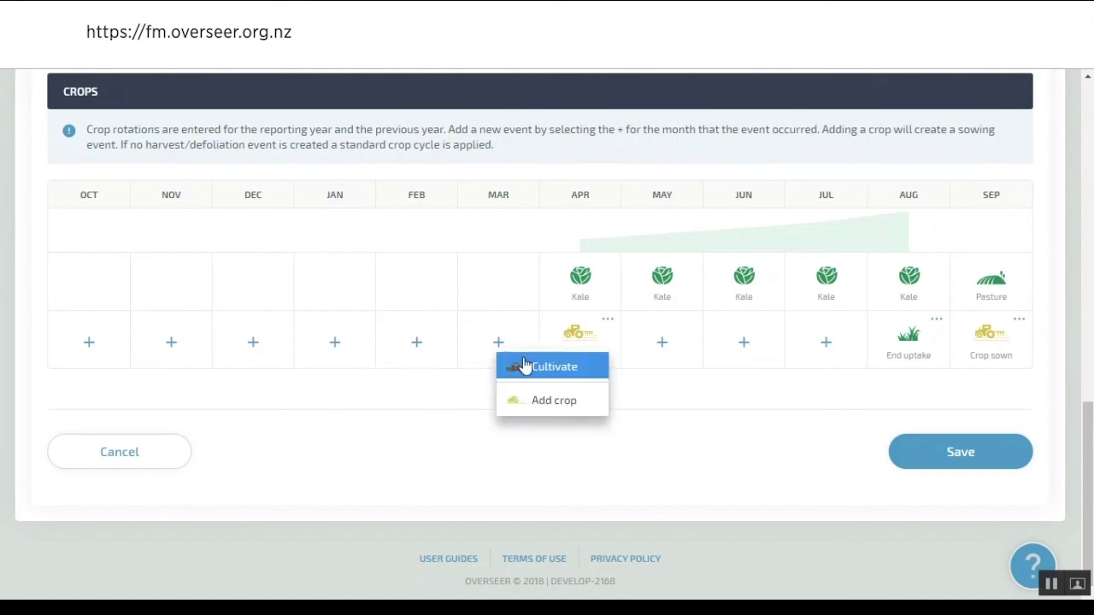
click(524, 366)
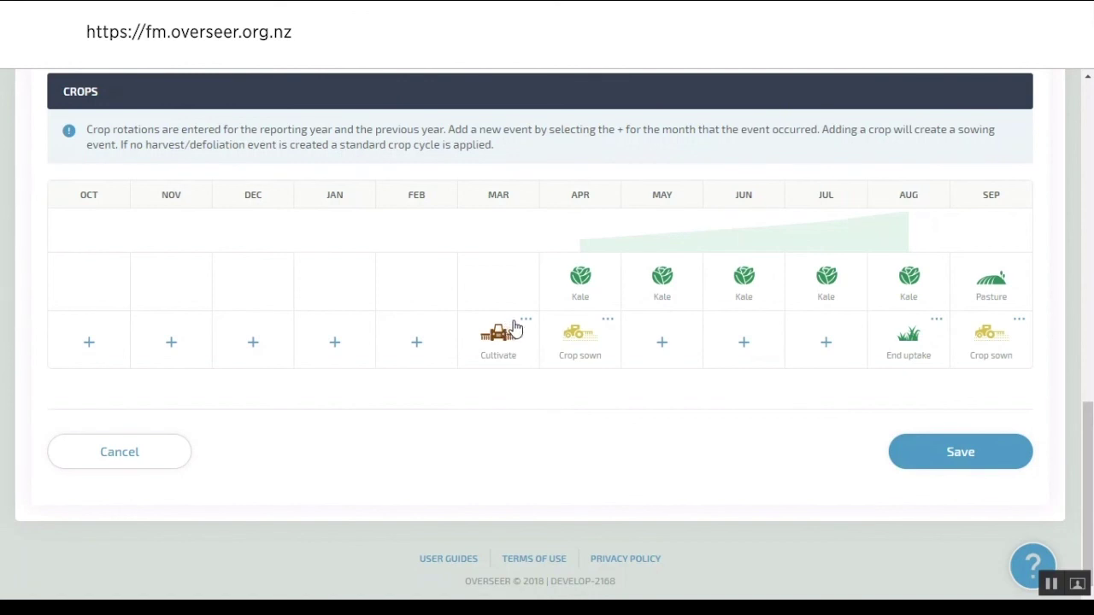
click(118, 454)
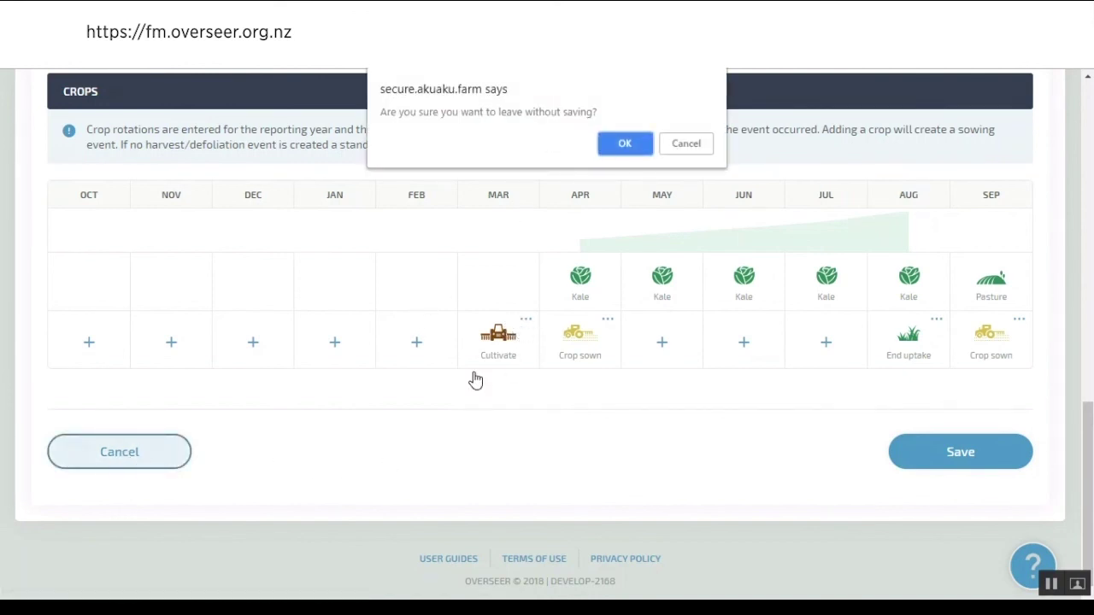